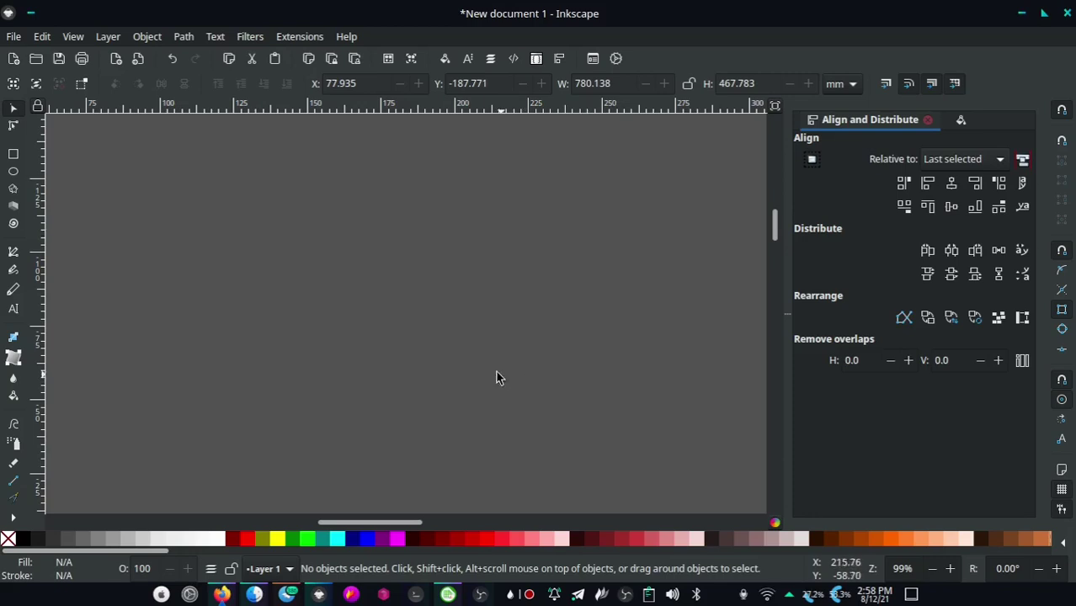
Pan the empty canvas into position for drawing
mouse_move(496, 374)
mouse_down()
mouse_move(422, 304)
mouse_move(387, 289)
mouse_up()
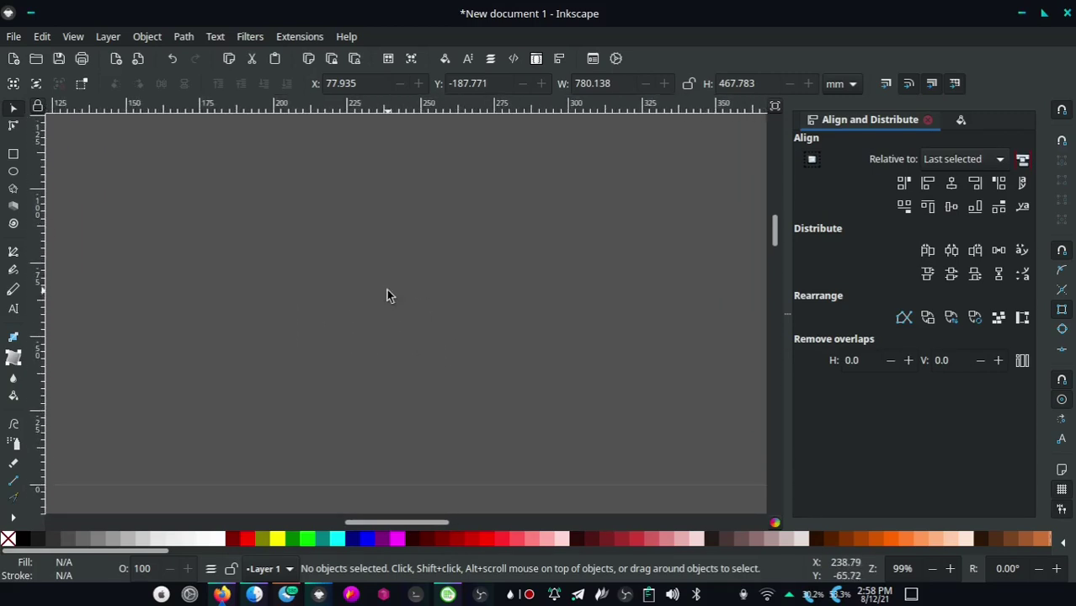
Draw a full closed 59.850 mm circle with no fill and an 18.2-wide stroke
click(13, 175)
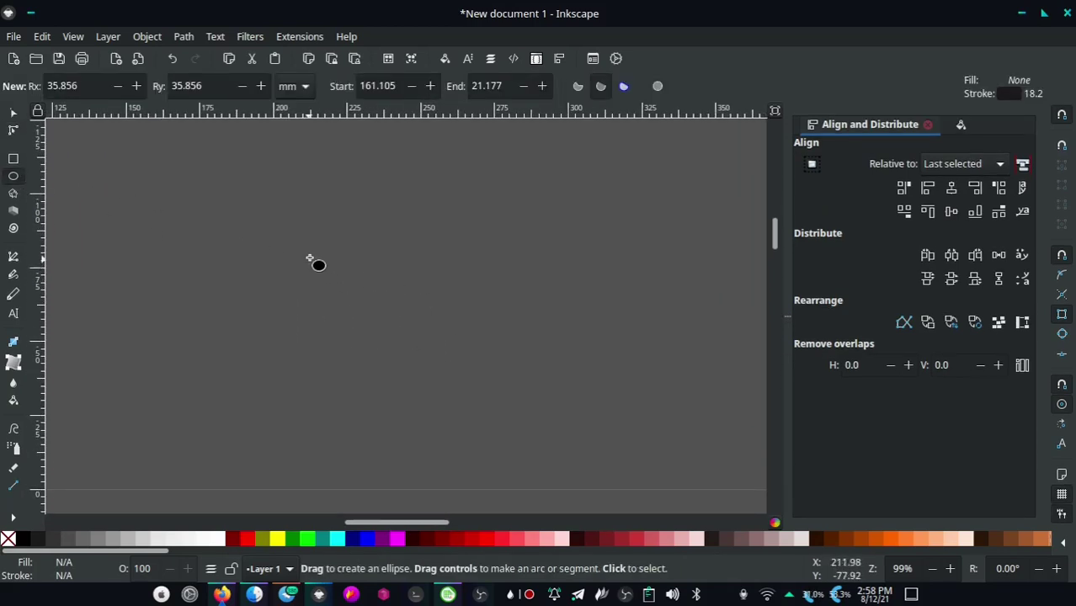
mouse_move(391, 231)
mouse_down()
mouse_move(435, 264)
mouse_move(501, 355)
mouse_move(529, 356)
mouse_up()
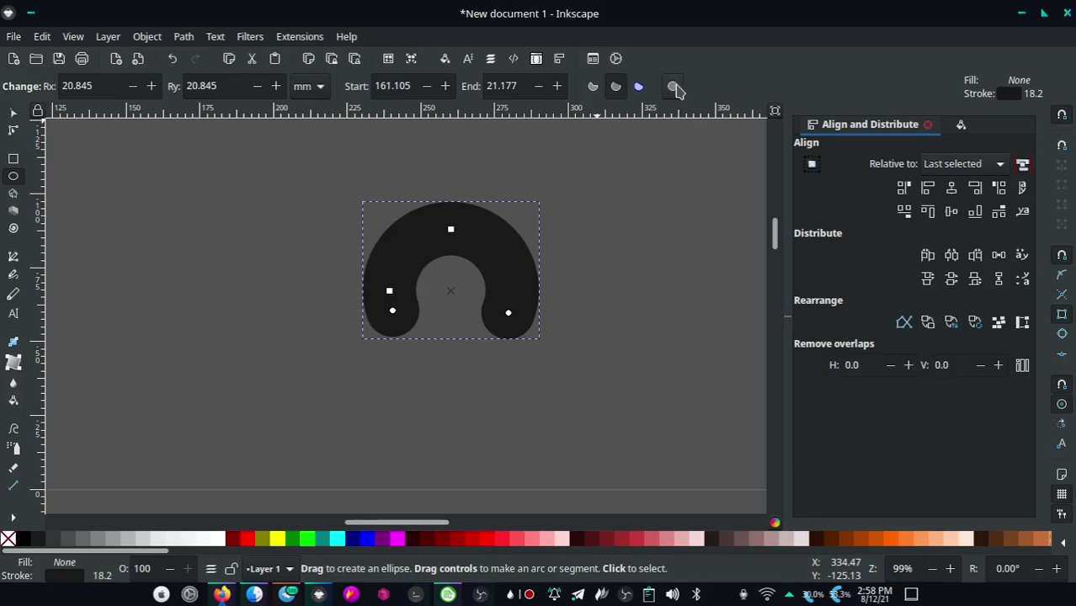
click(671, 86)
click(13, 112)
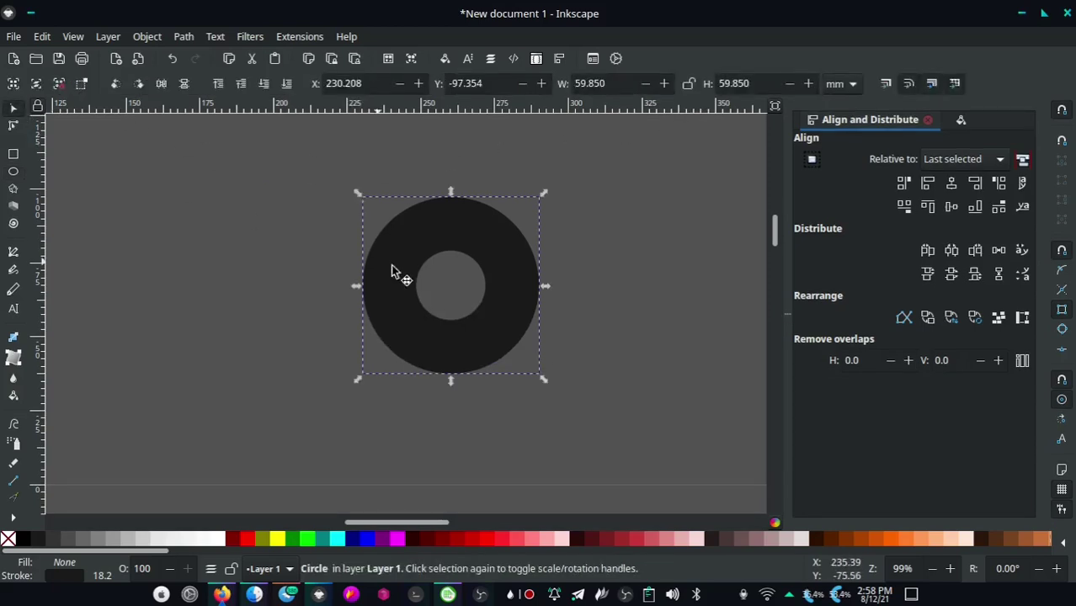
scroll(580, 291, right, 4)
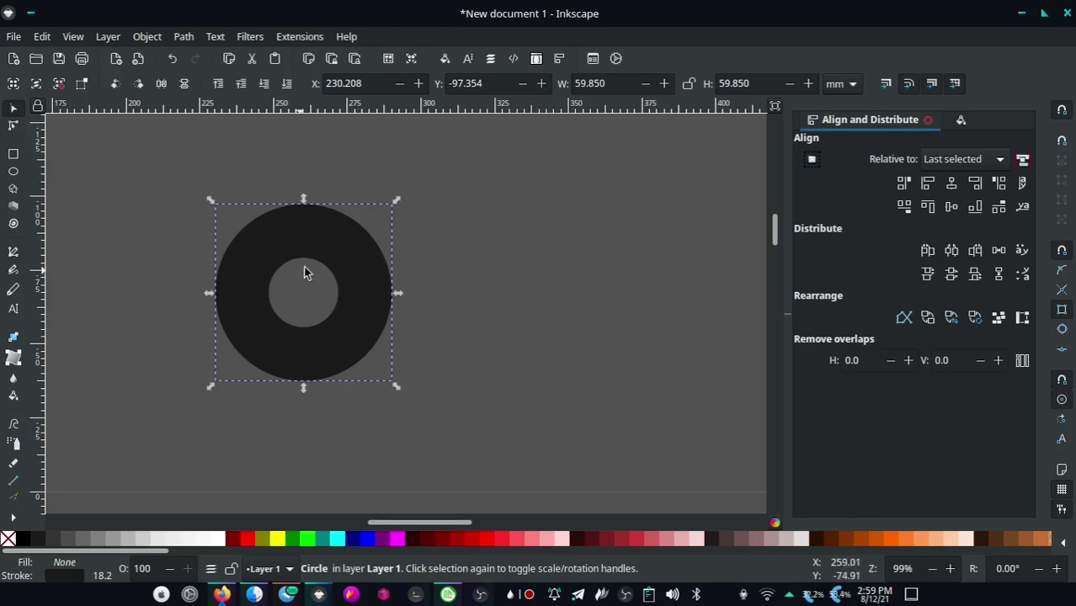
Set the circle's stroke width to 12 px in Fill and Stroke
click(444, 59)
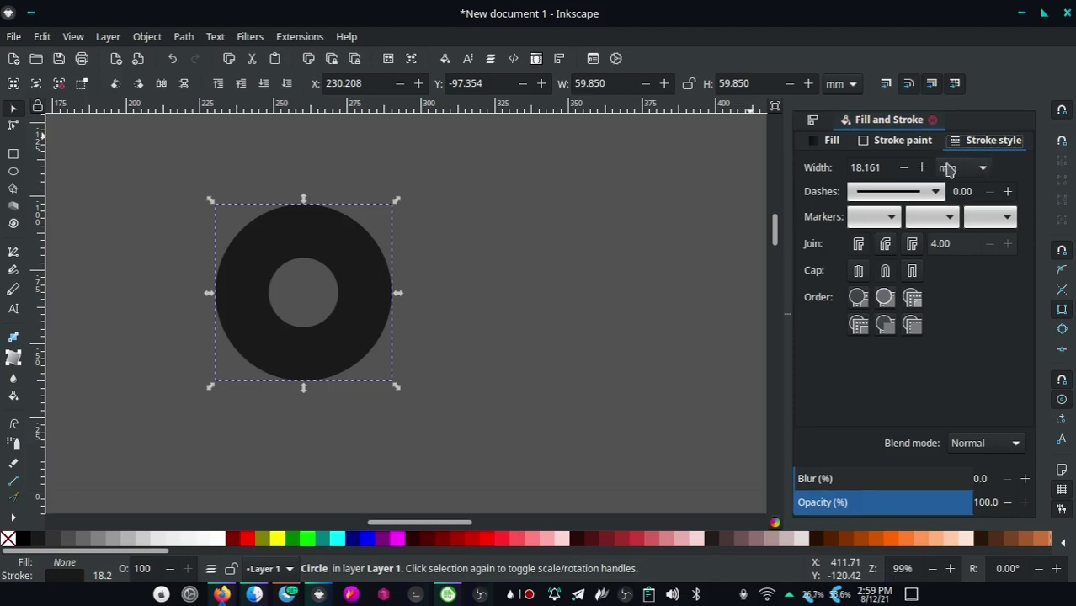
click(993, 171)
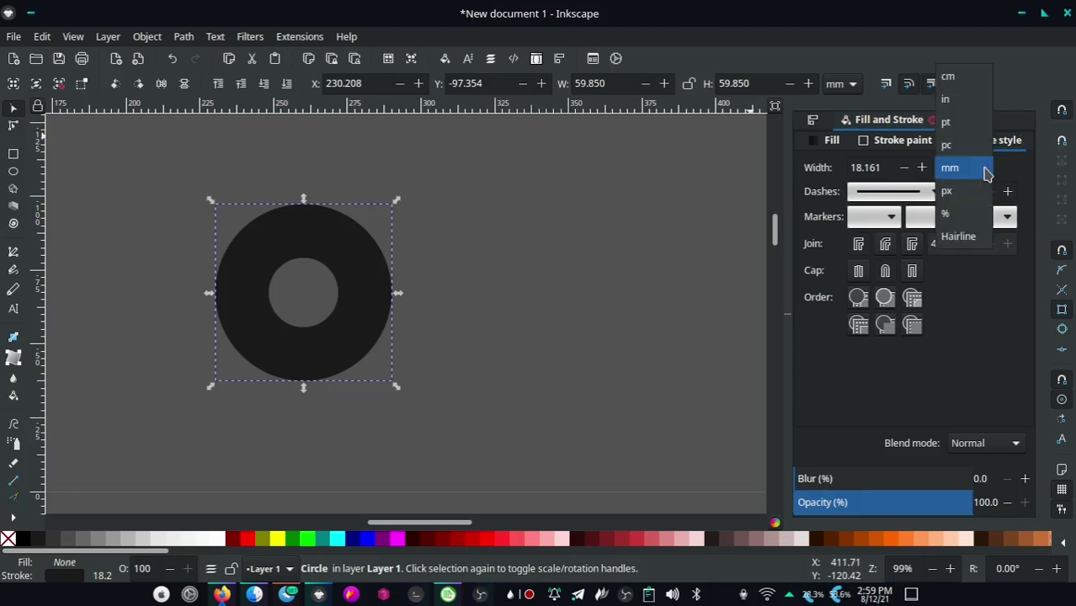
click(967, 187)
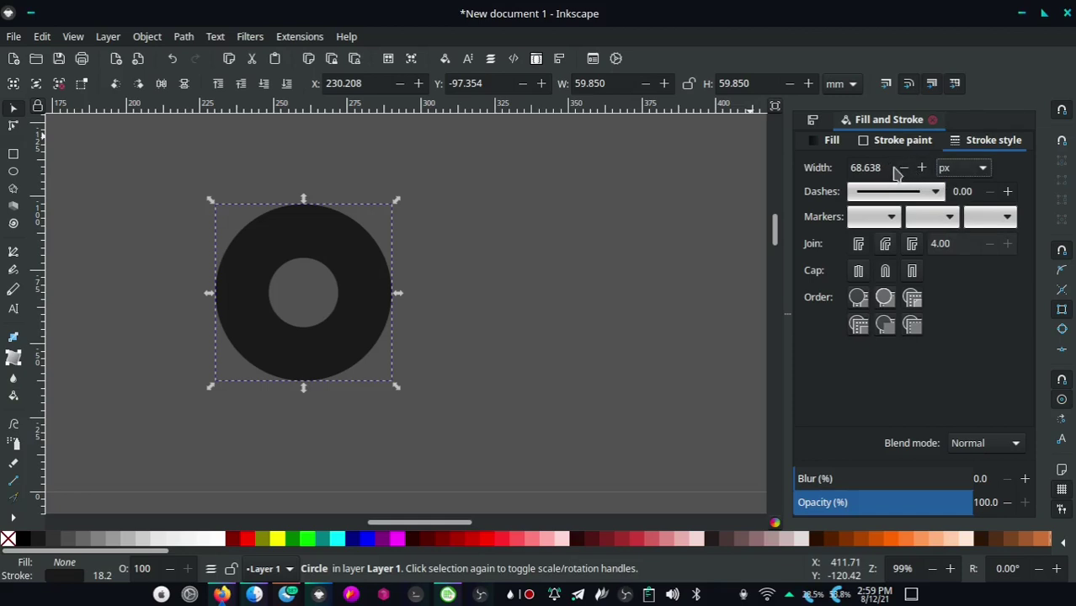
drag(883, 168, 802, 173)
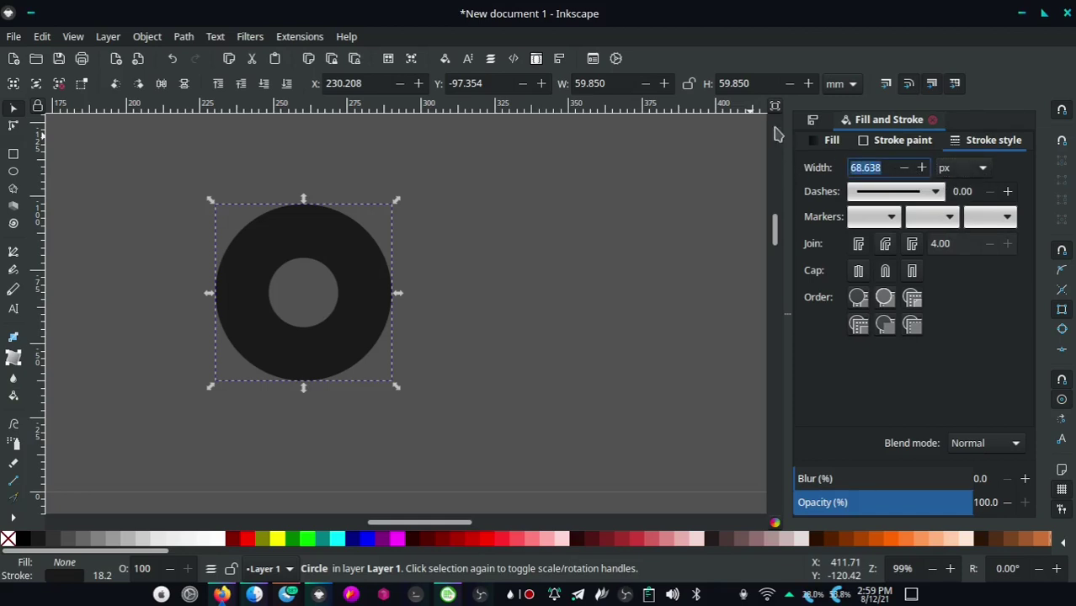
text(10)
key(Return)
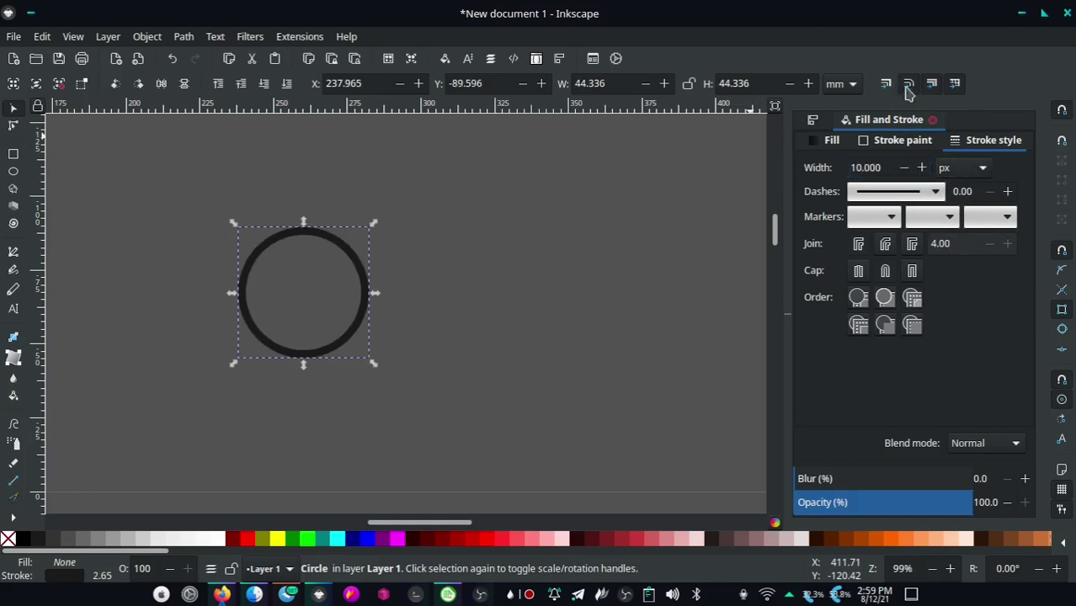
drag(885, 168, 767, 118)
text(12)
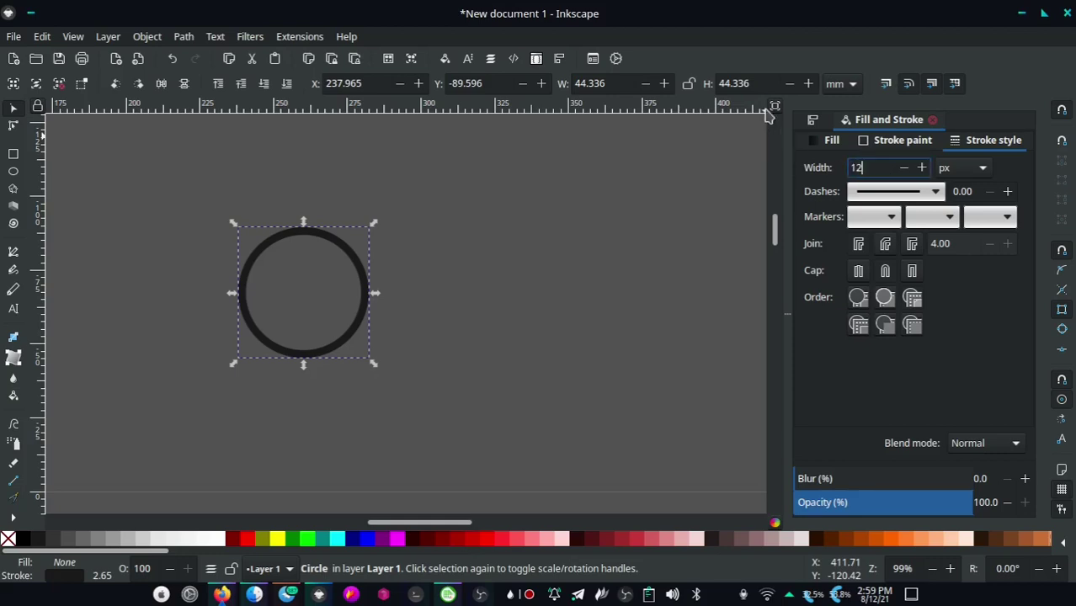
key(Return)
Duplicate the ring and move the copy up and to the right
ctrl+scroll(413, 290, up, 2)
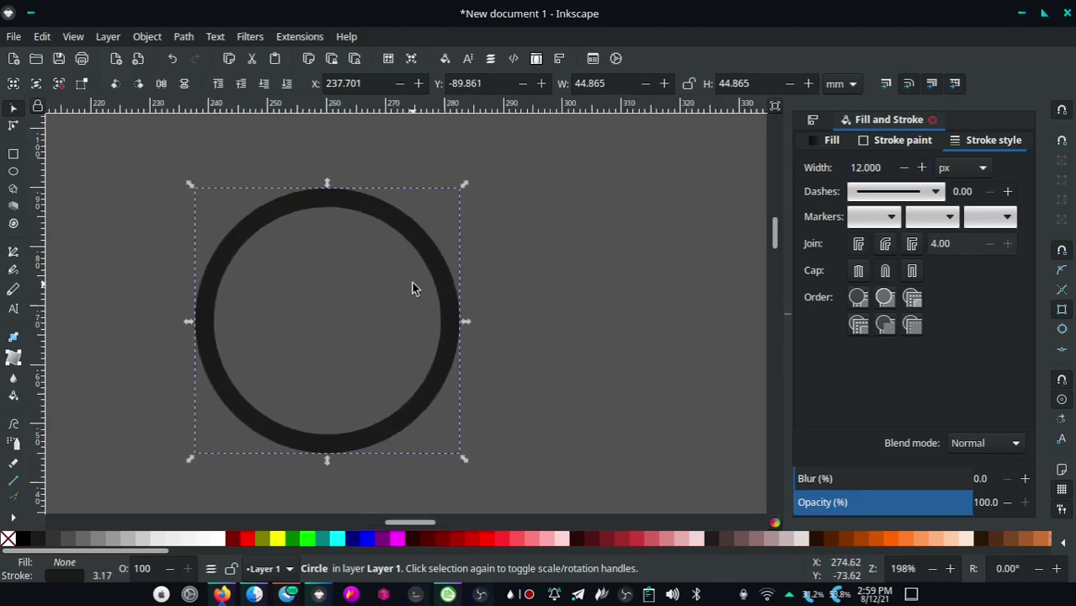
right_click(438, 287)
click(514, 240)
drag(429, 345, 421, 386)
drag(435, 338, 564, 239)
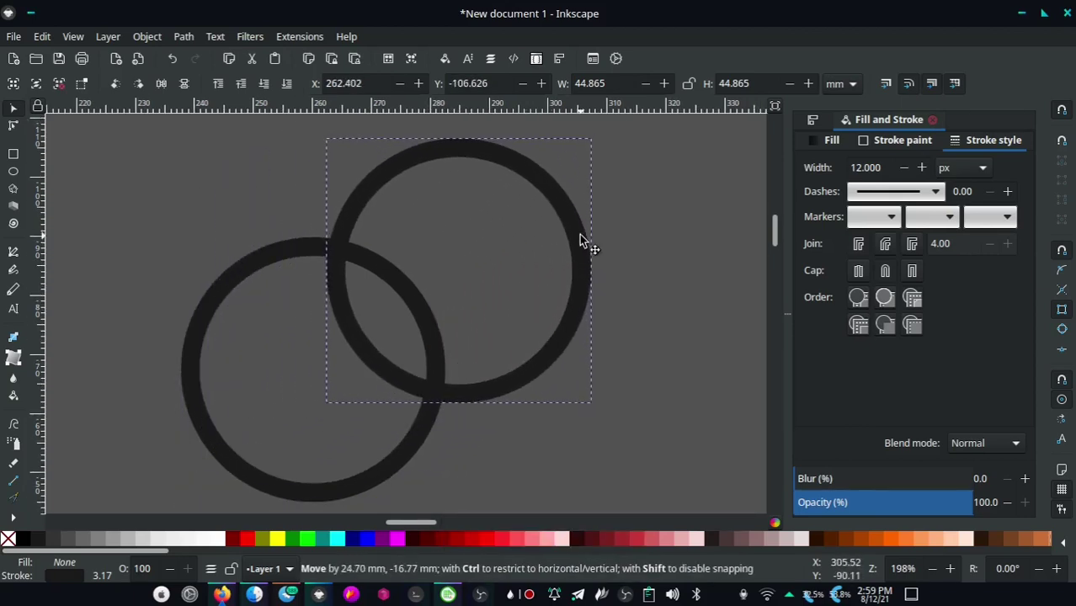
Duplicate the upper-right ring and place the new copy at the upper left
right_click(568, 238)
click(610, 235)
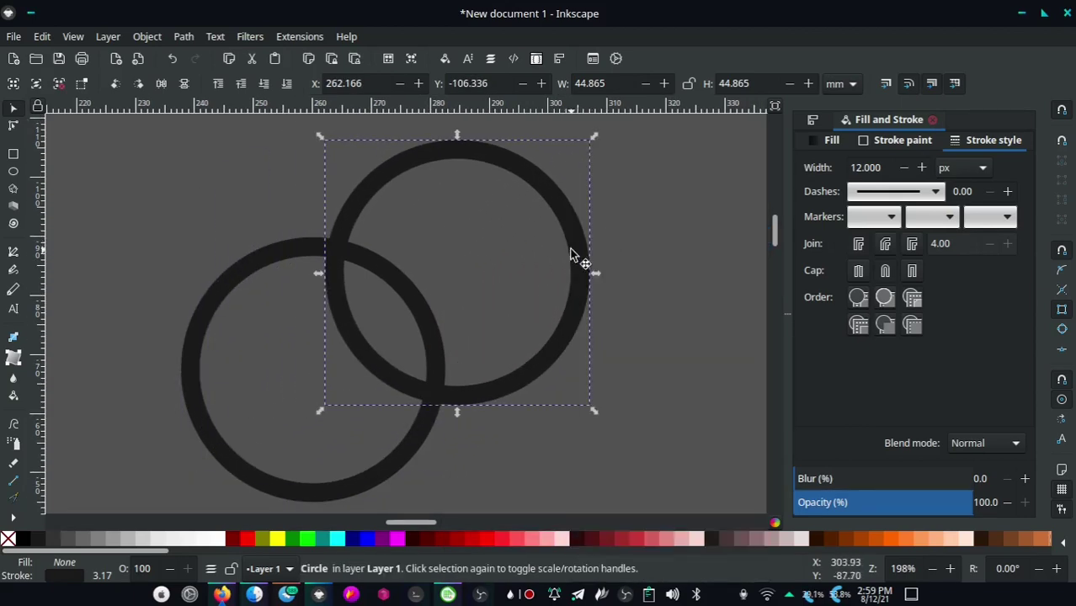
drag(555, 244, 282, 233)
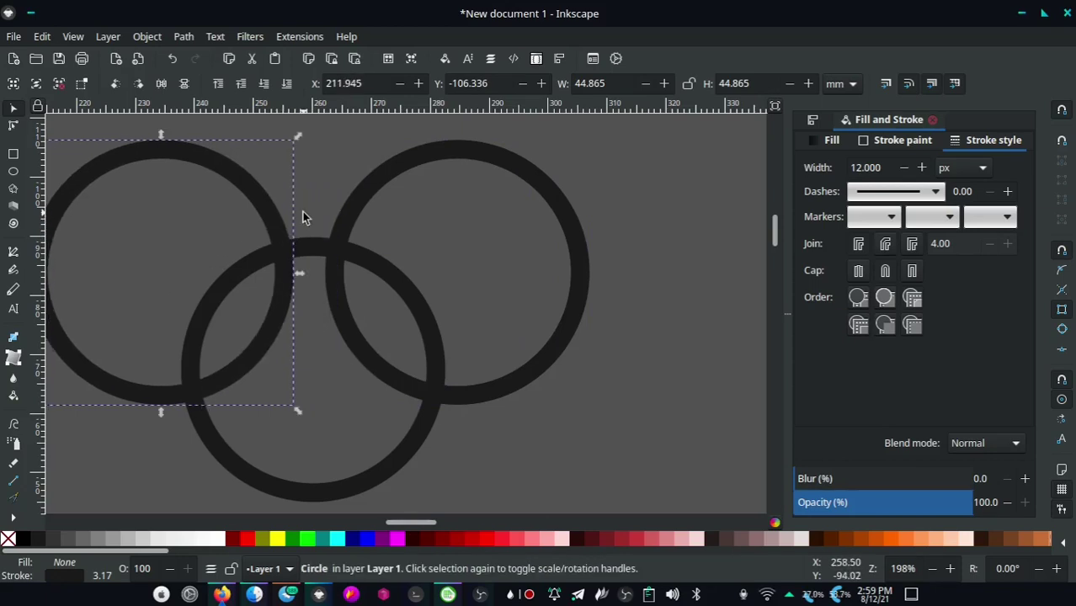
click(624, 215)
scroll(612, 257, down, 1)
scroll(619, 244, down, 1)
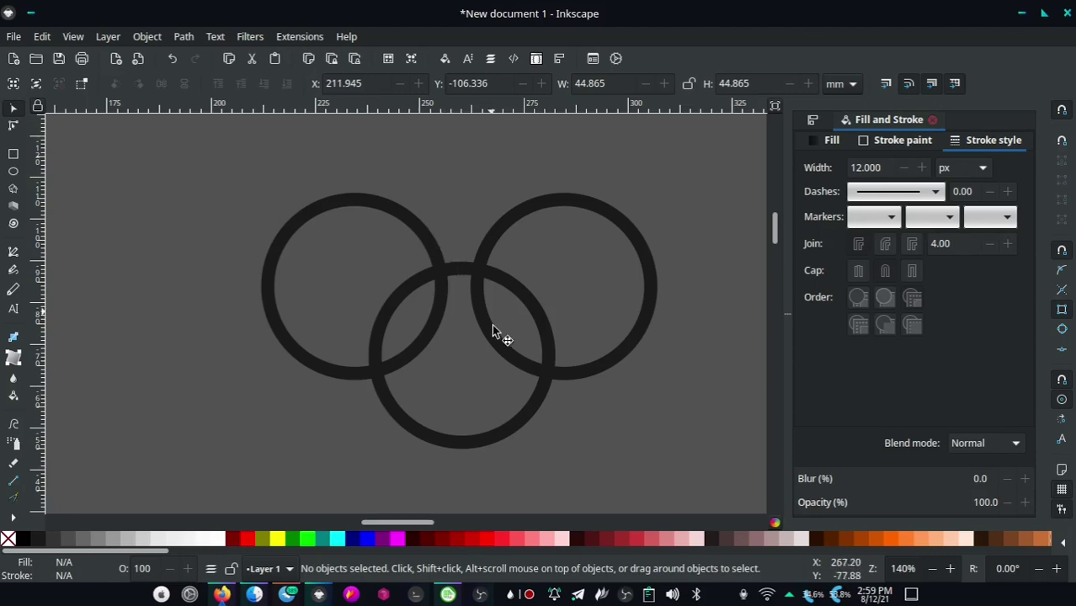
Group the two upper rings together
click(485, 436)
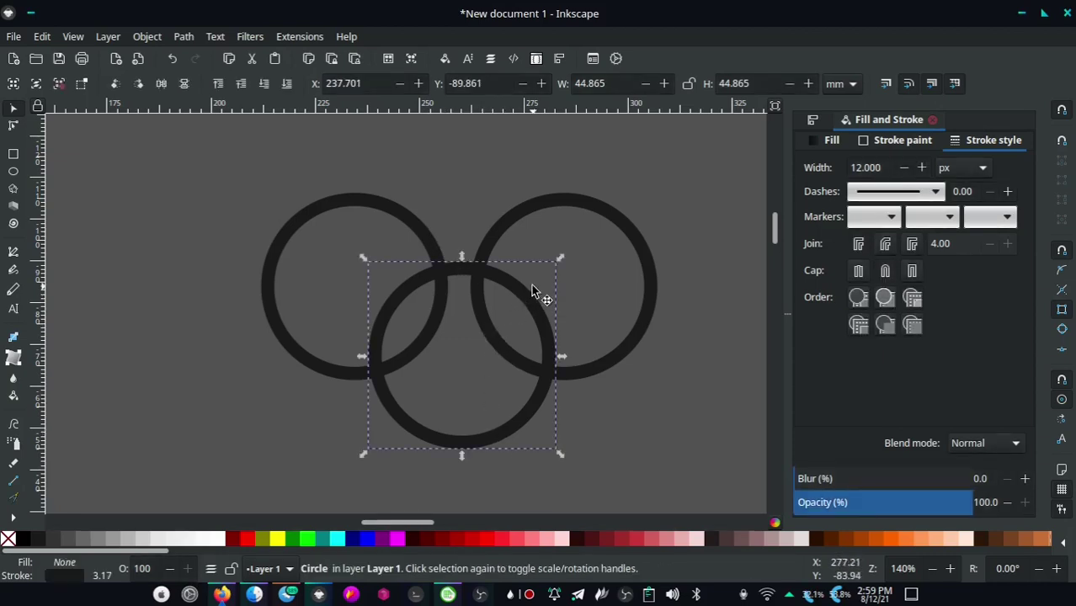
click(540, 215)
shift+click(430, 231)
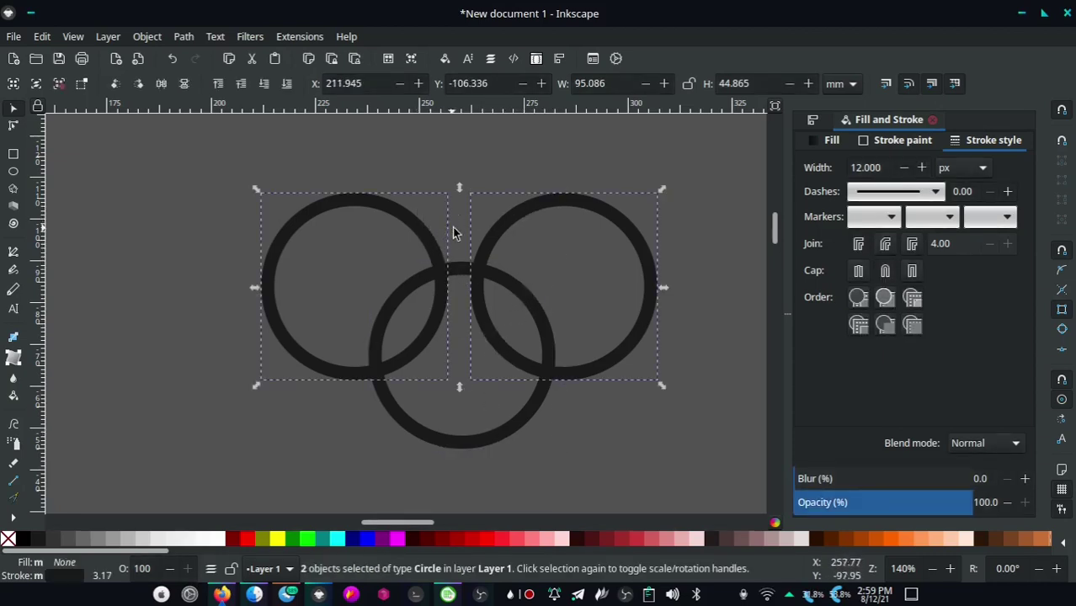
right_click(503, 236)
click(546, 491)
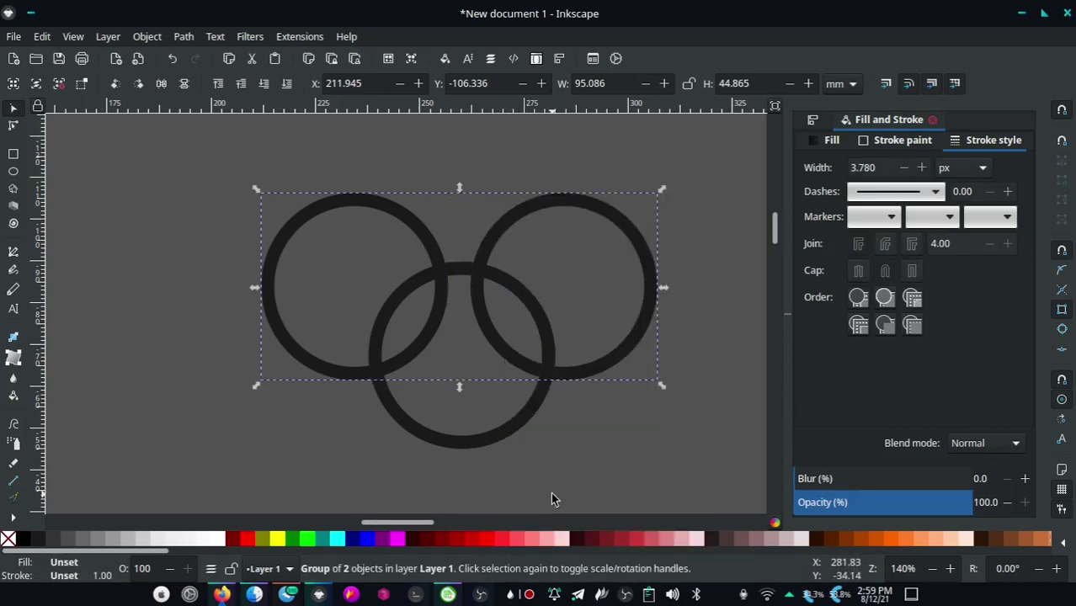
Centre the lower ring on the vertical axis beneath the grouped pair
click(503, 421)
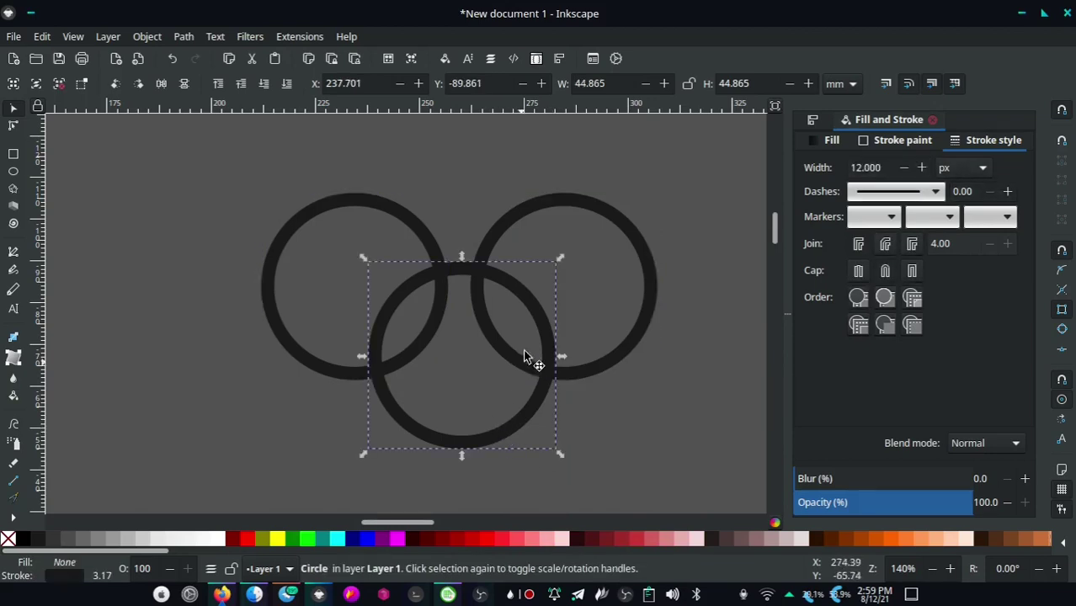
shift+click(584, 209)
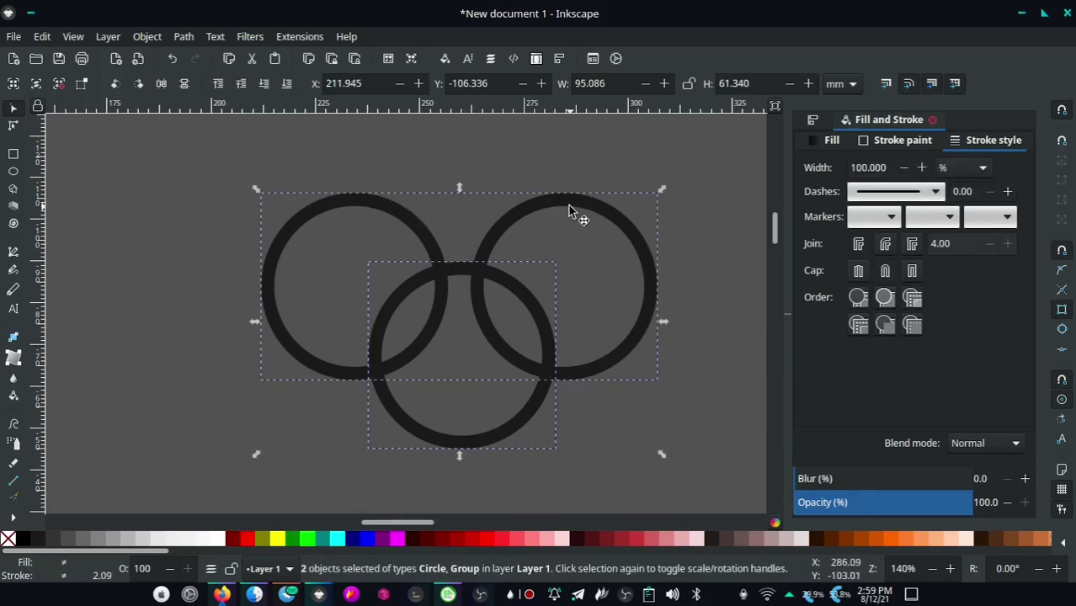
click(559, 59)
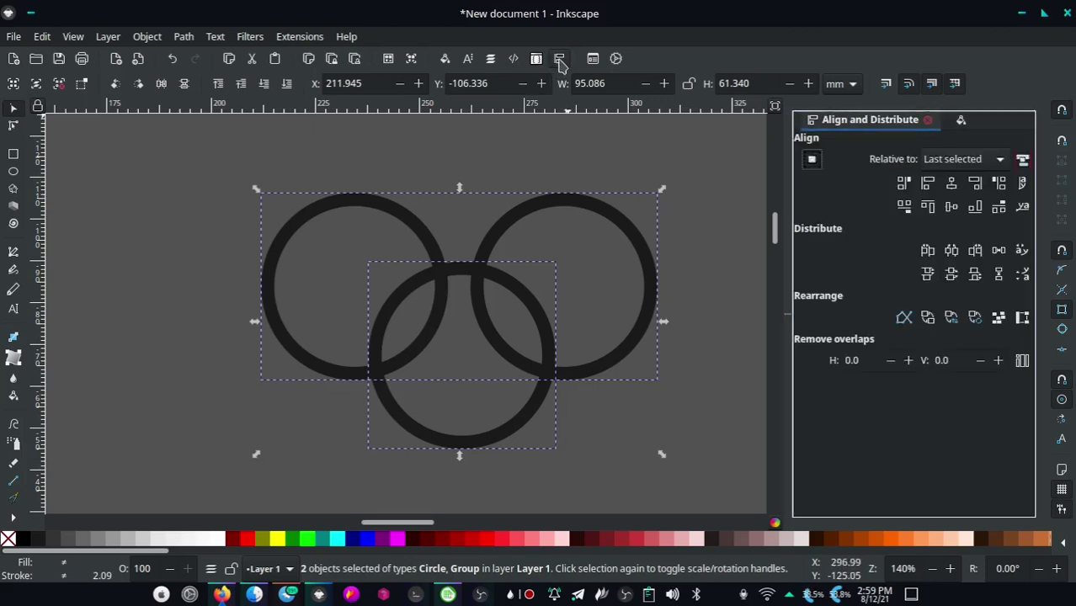
click(951, 183)
click(701, 157)
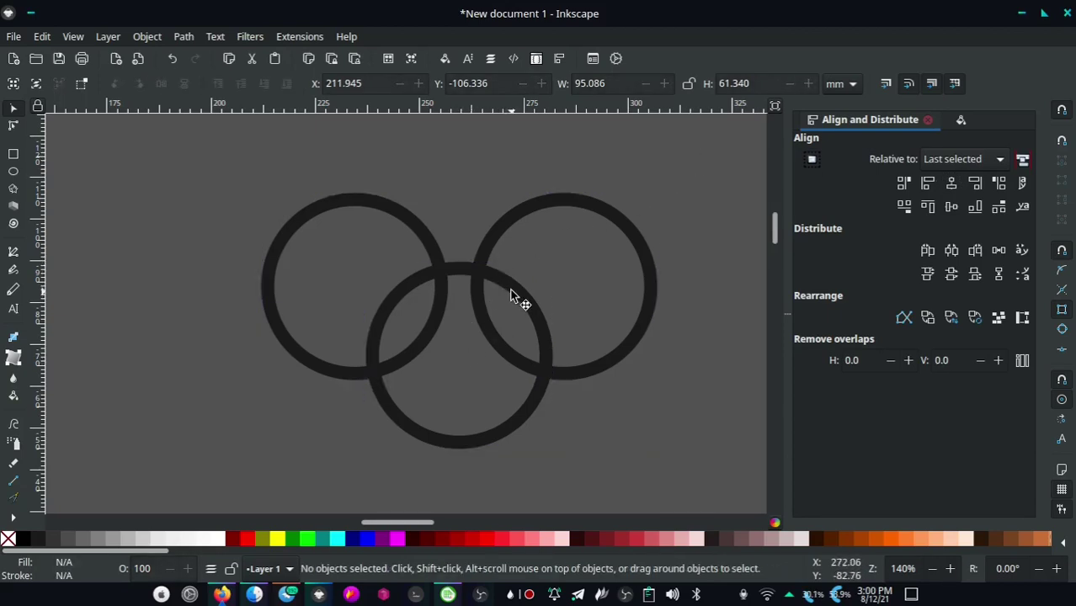
Draw a straight Bezier line from the lower ring's centre to the upper-right ring's rim
click(12, 254)
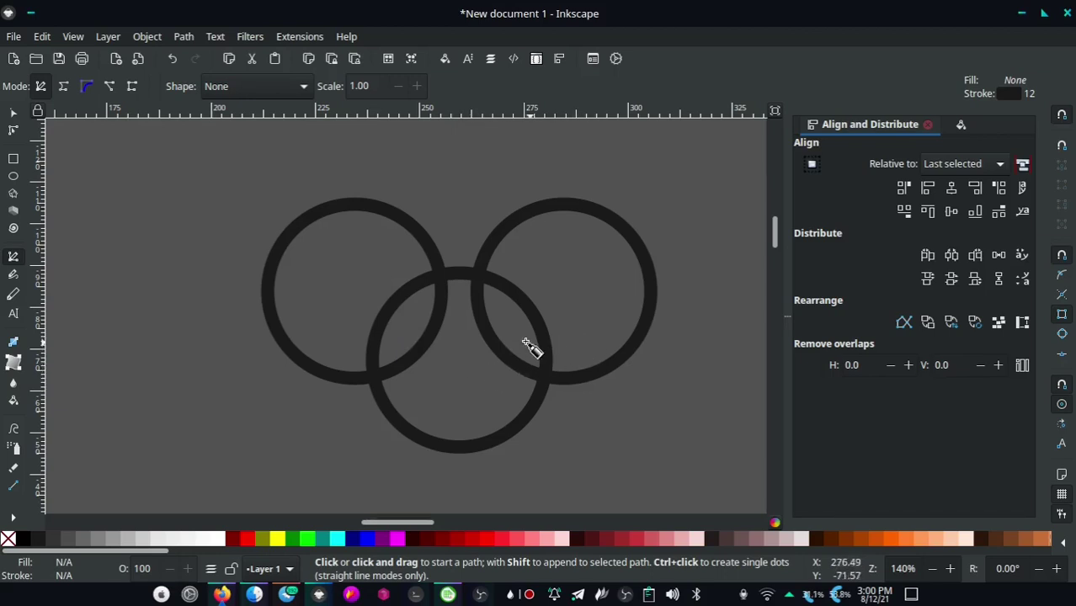
click(461, 356)
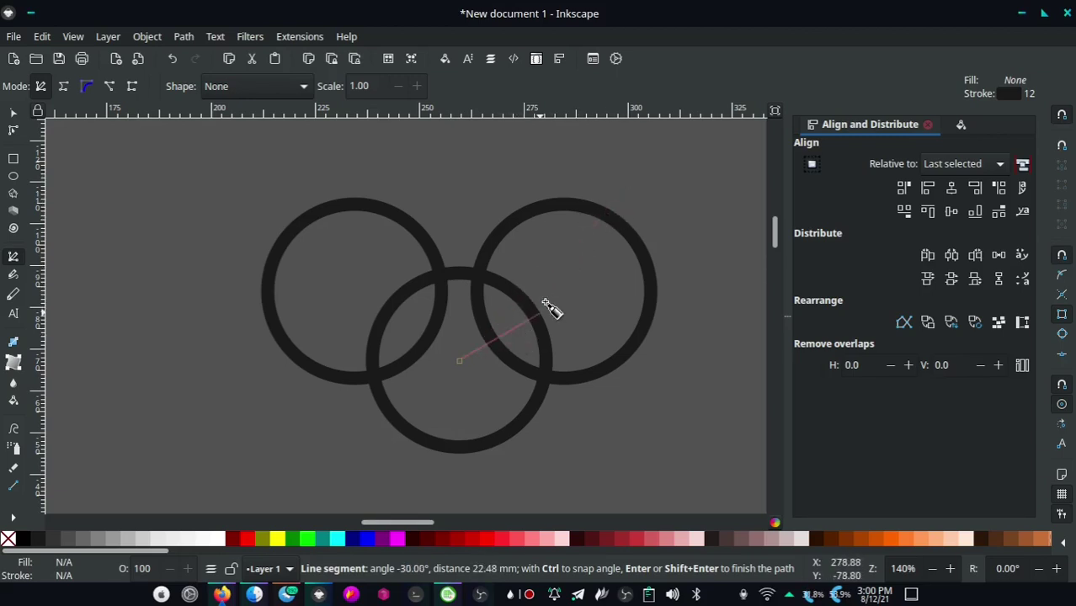
click(604, 215)
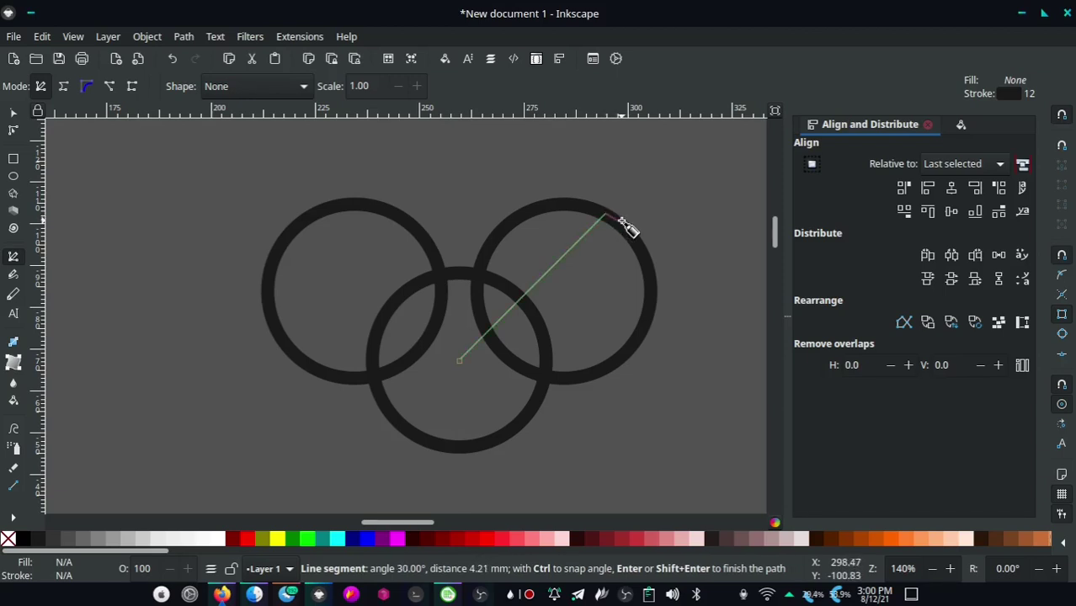
key(Return)
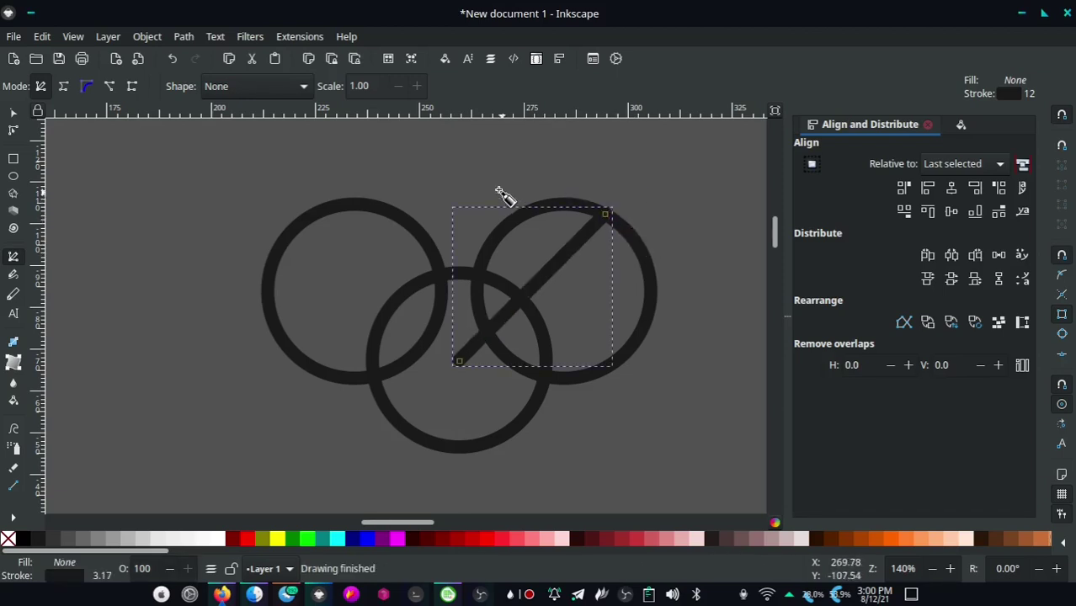
click(13, 112)
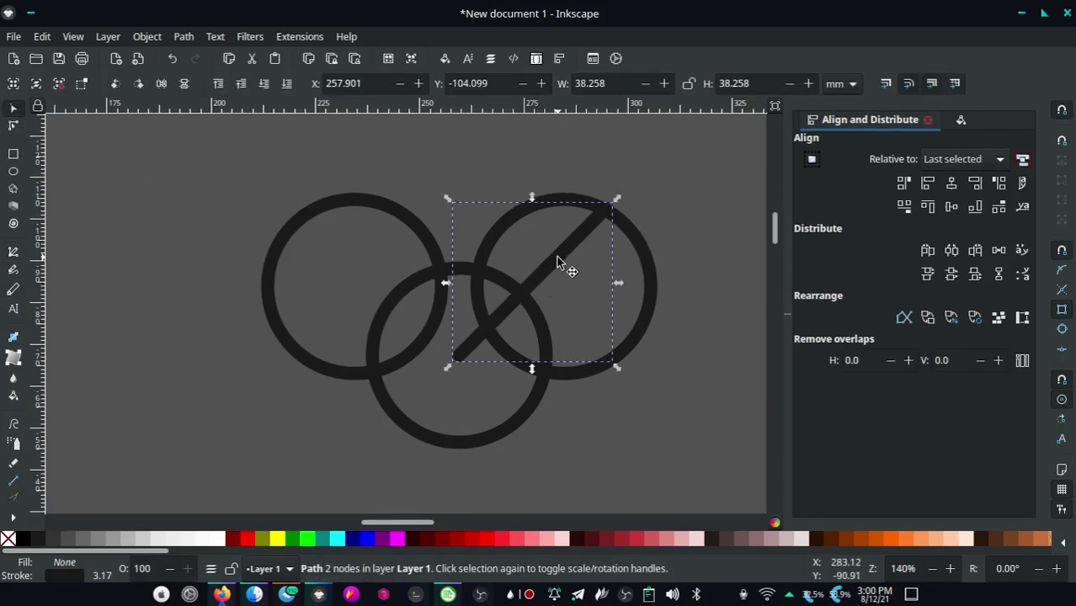
right_click(556, 261)
click(624, 236)
click(161, 84)
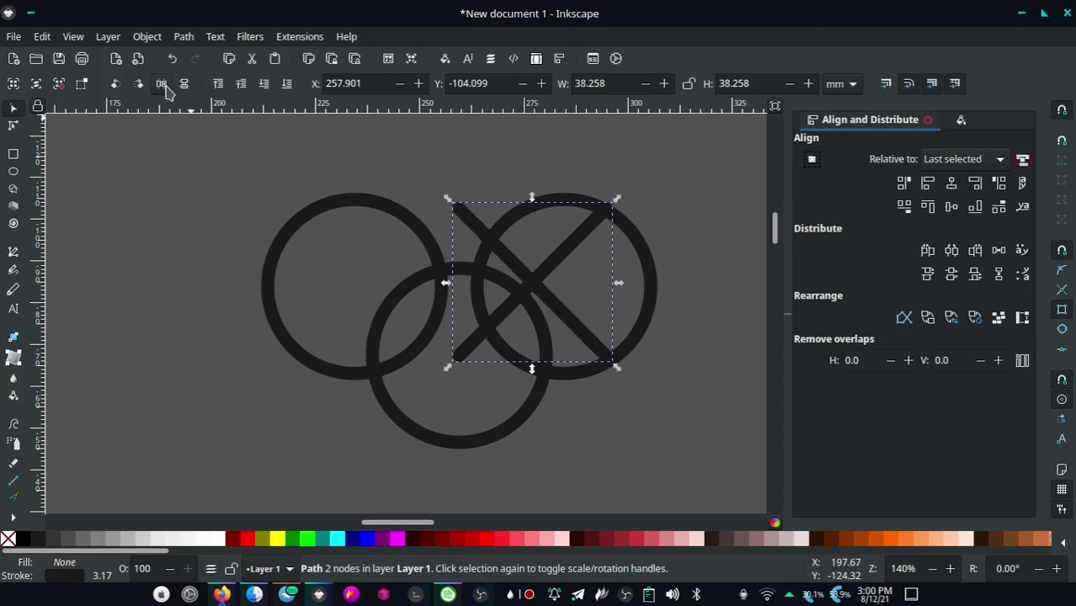
mouse_move(575, 335)
mouse_down()
mouse_move(458, 257)
mouse_move(427, 333)
mouse_up()
key(Escape)
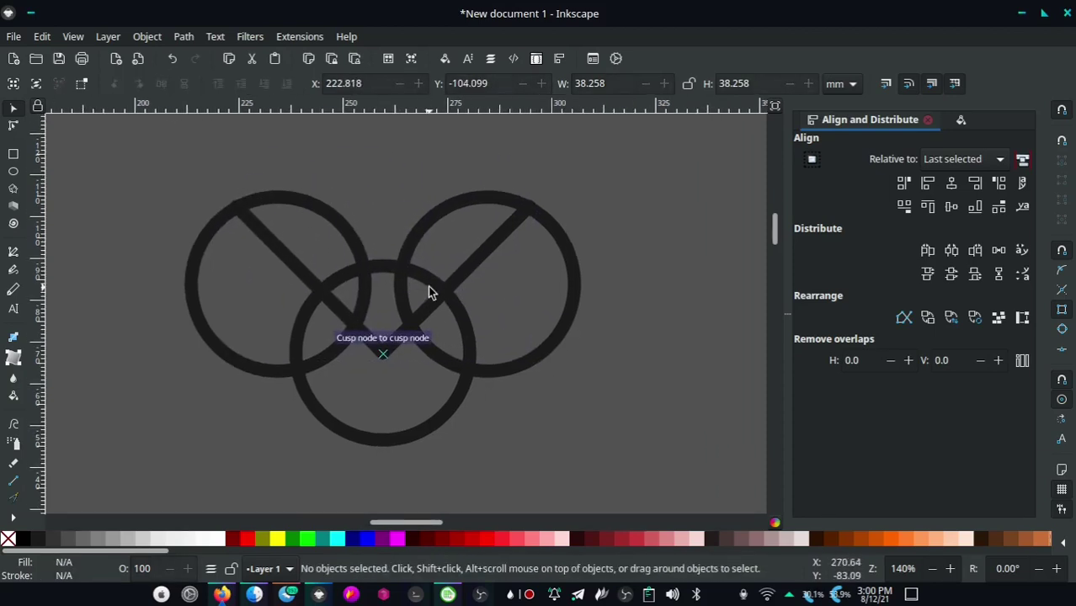
scroll(433, 278, up, 1)
scroll(518, 249, down, 1)
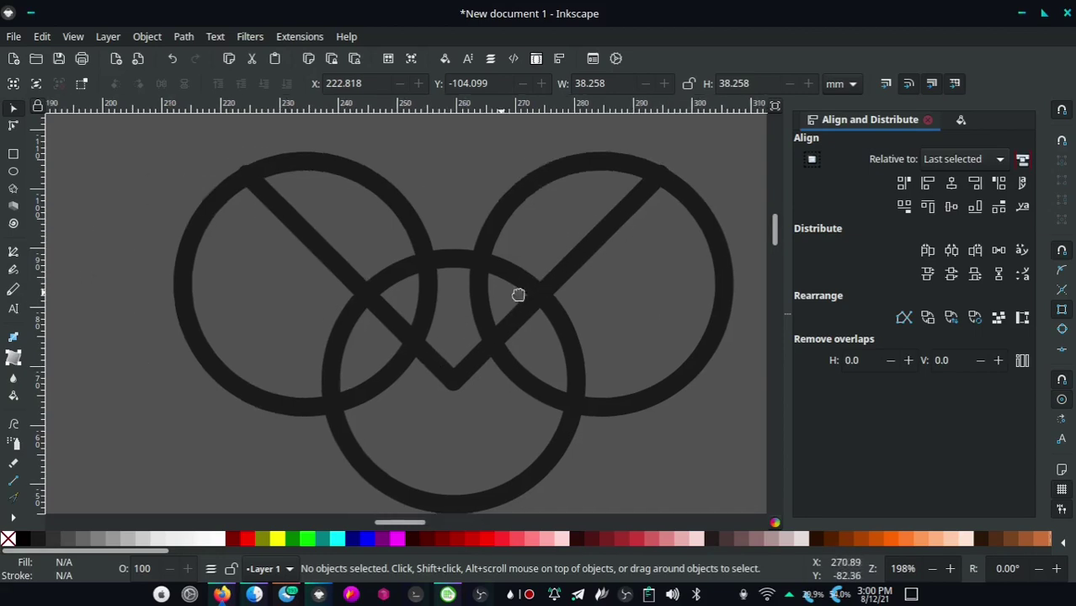
scroll(538, 291, up, 1)
scroll(560, 284, up, 1)
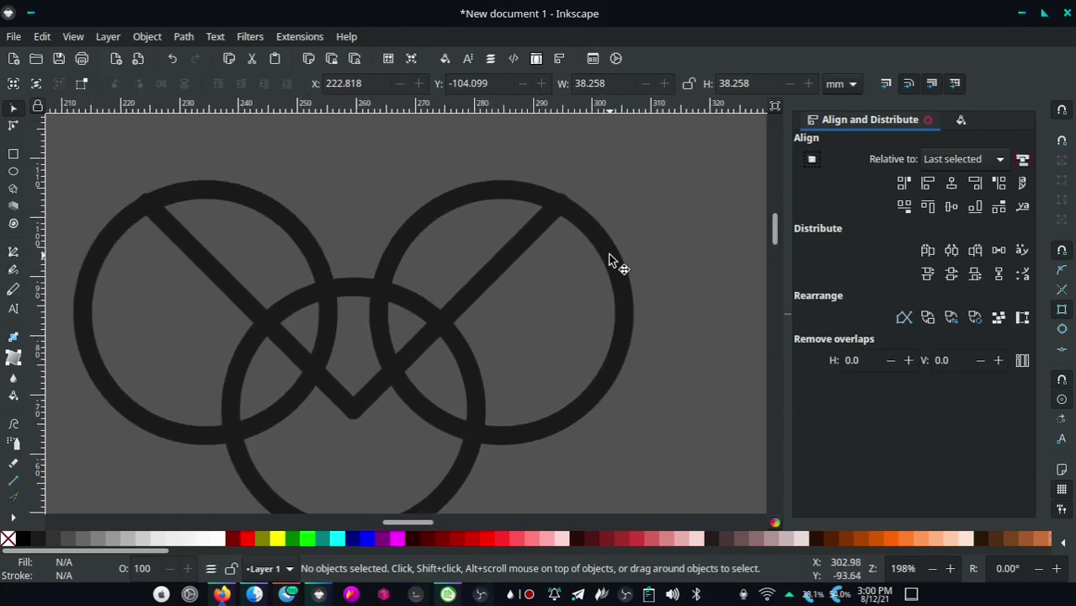
click(593, 236)
scroll(581, 237, up, 1)
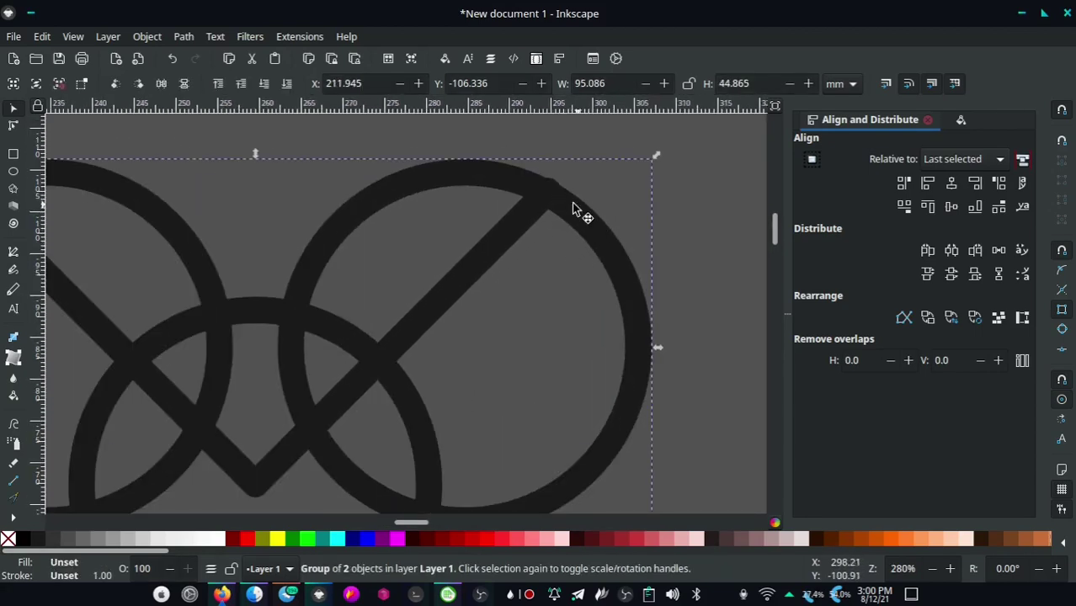
scroll(572, 208, down, 1)
scroll(617, 216, left, 1)
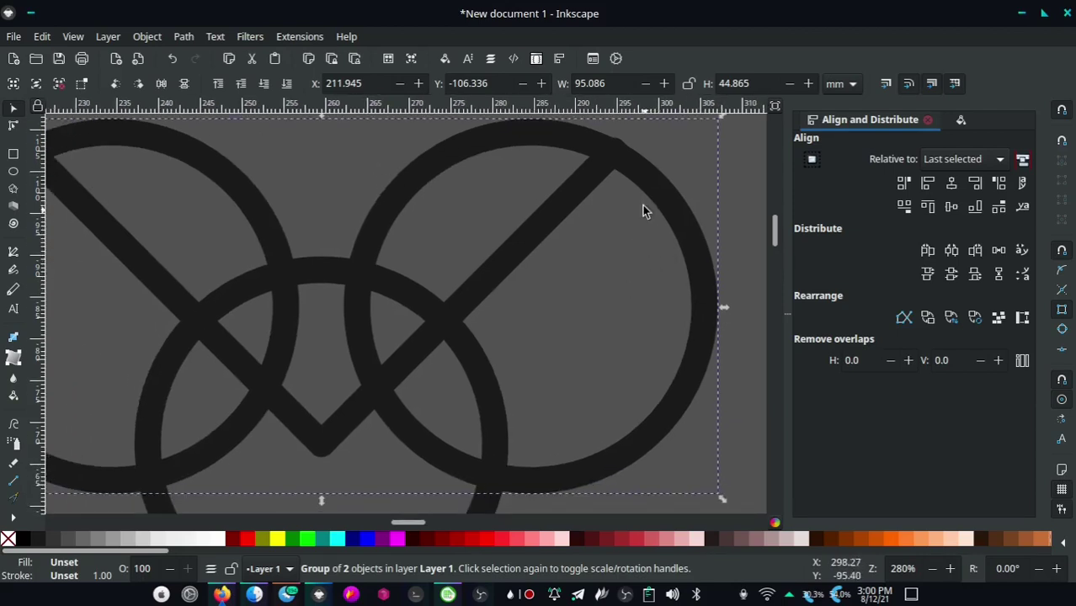
scroll(642, 210, up, 1)
scroll(589, 227, right, 1)
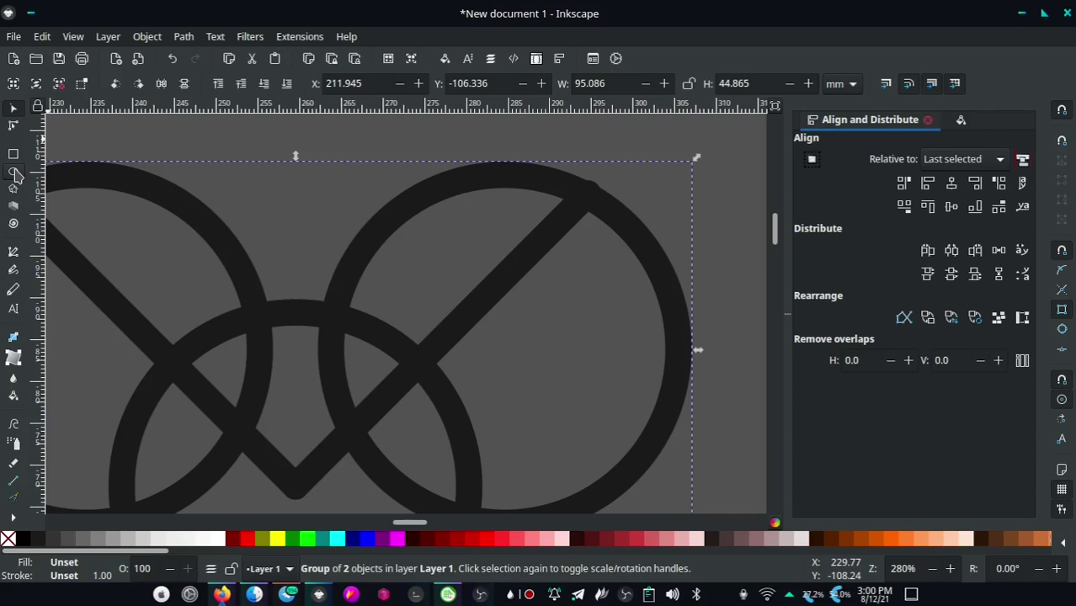
Trim the upper-right circle into an open arc meeting the diagonal line
click(14, 174)
click(680, 311)
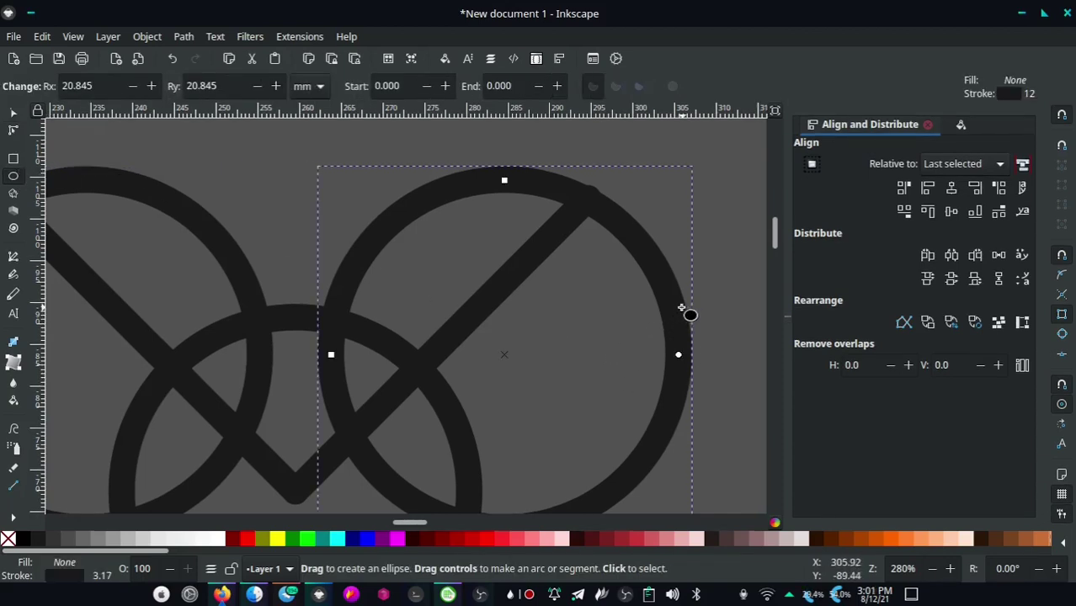
scroll(681, 308, down, 1)
scroll(656, 301, down, 1)
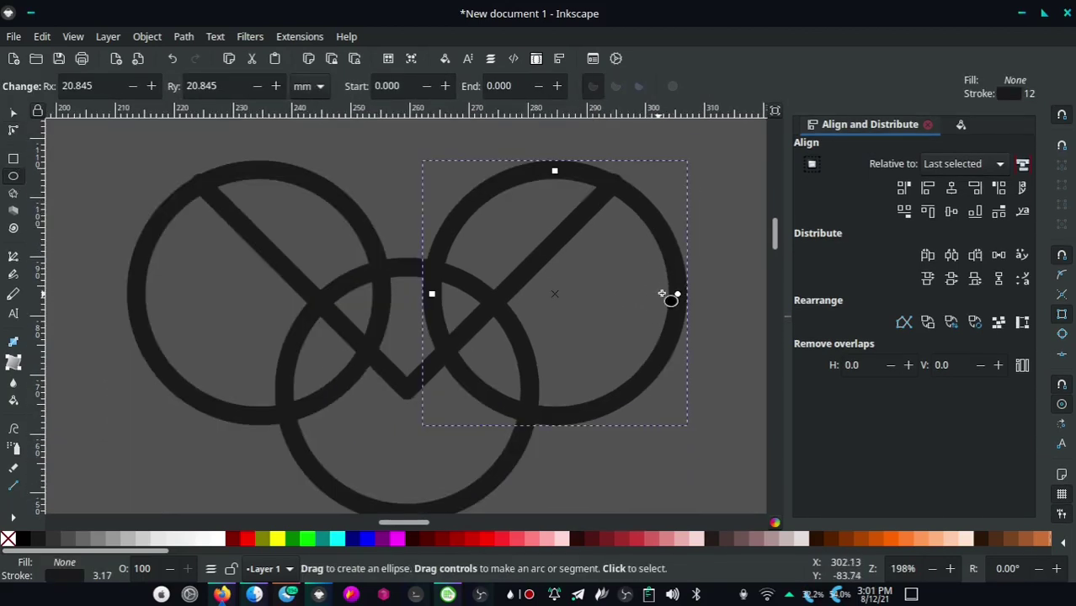
drag(680, 294, 617, 184)
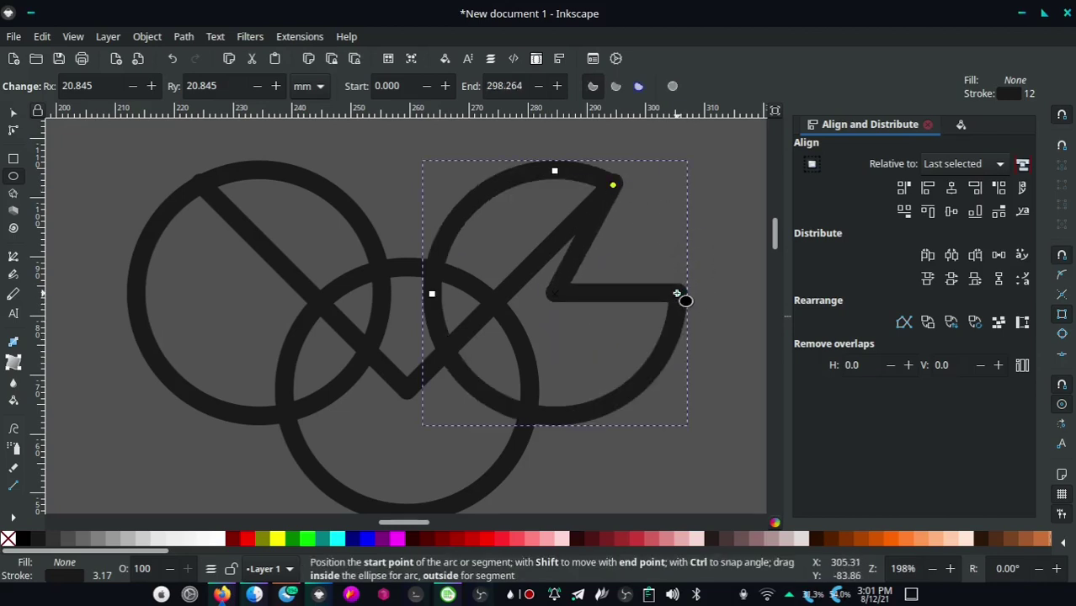
drag(679, 295, 483, 330)
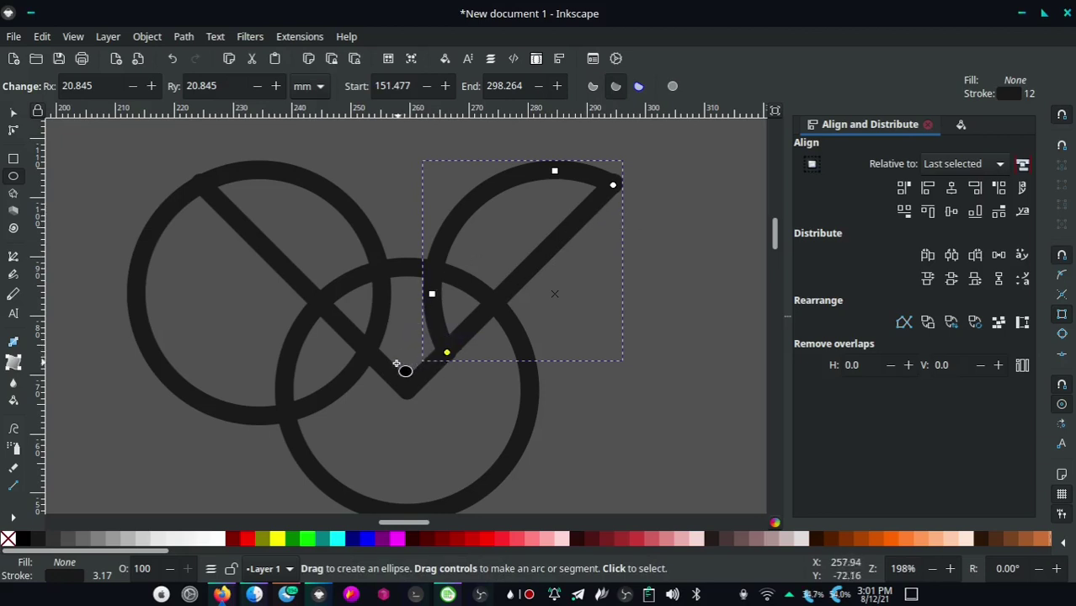
drag(453, 361, 530, 388)
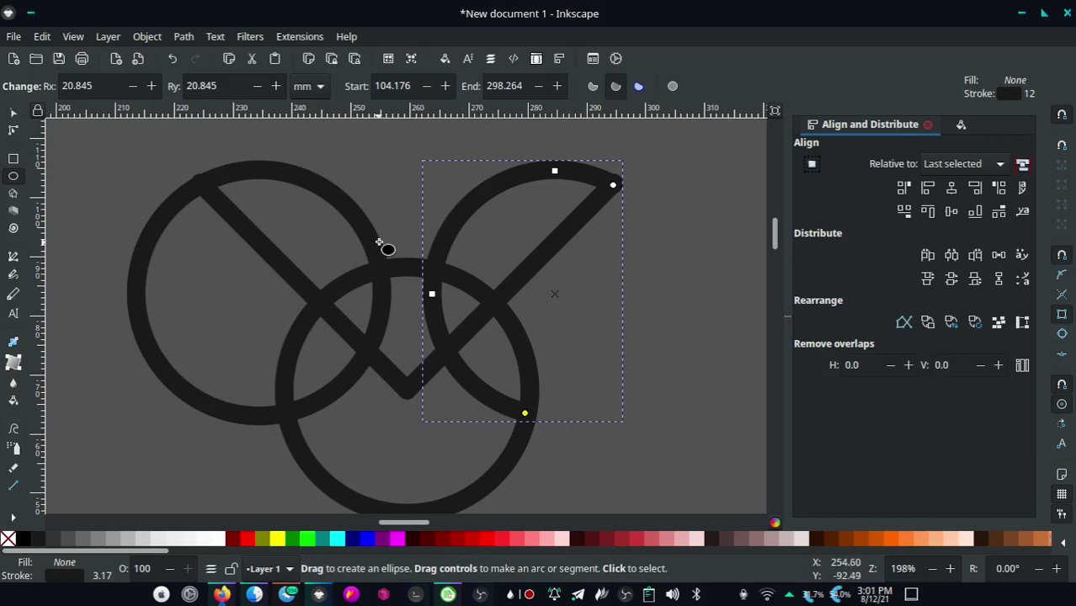
Trim the upper-left circle into an open arc reaching down to the lower left
click(385, 240)
drag(381, 293, 210, 210)
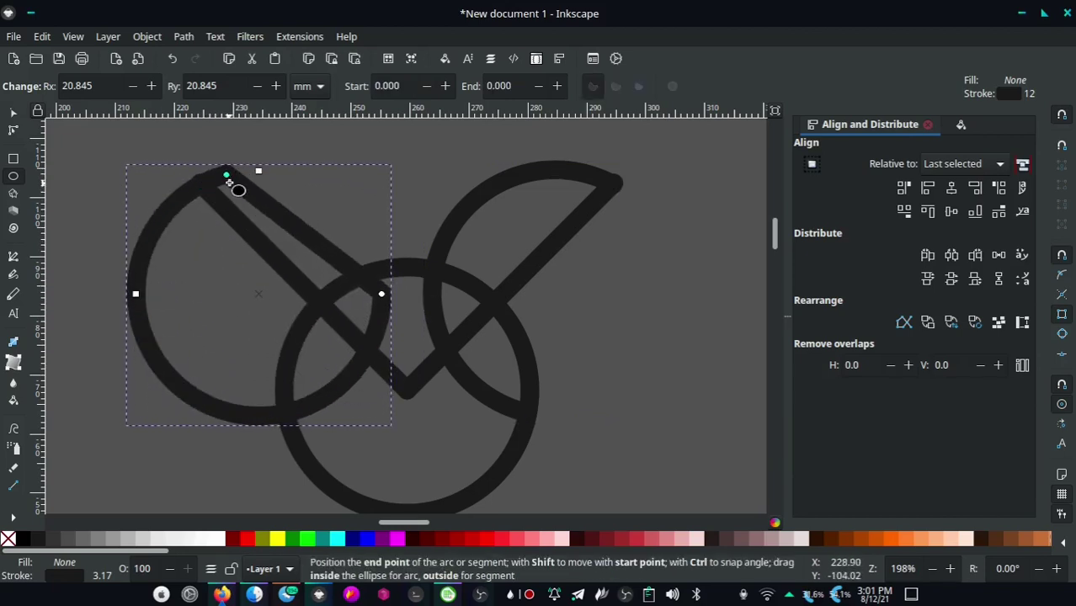
drag(210, 210, 384, 187)
drag(384, 294, 223, 229)
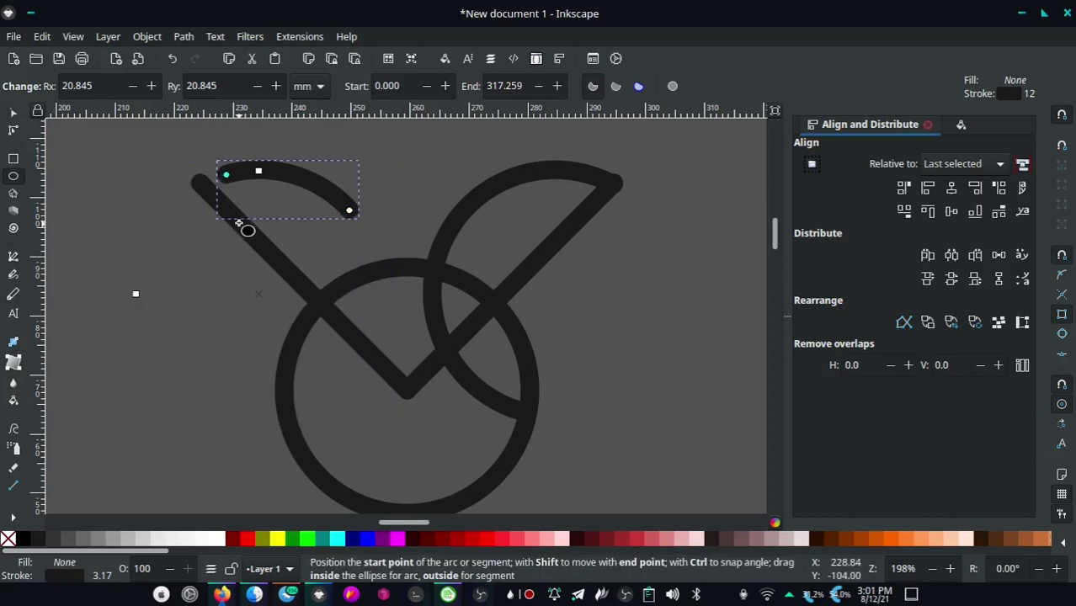
drag(349, 211, 288, 384)
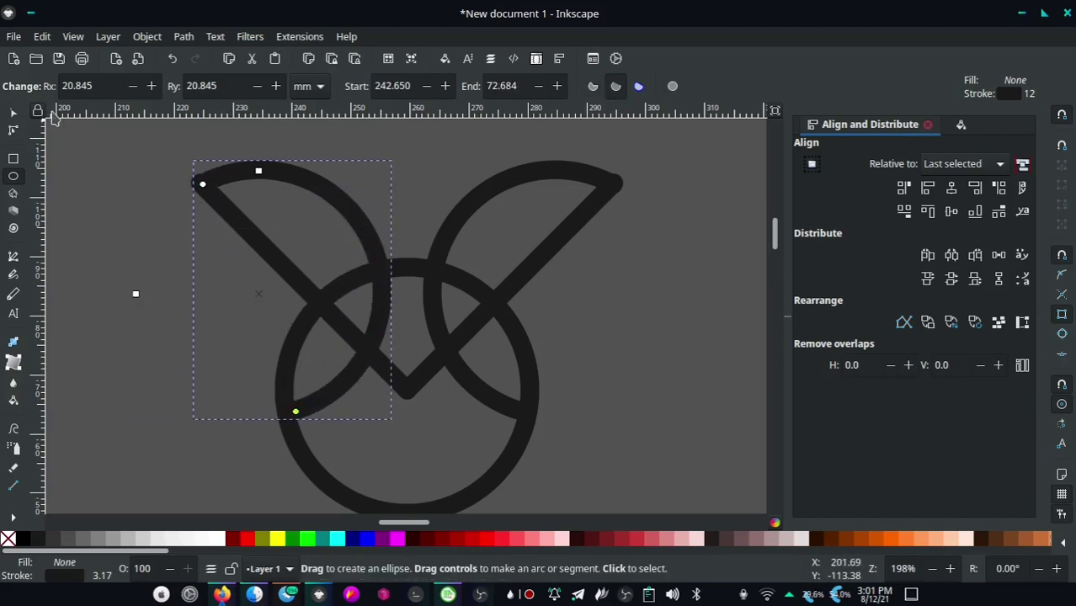
click(14, 112)
click(295, 198)
ctrl+scroll(420, 312, up, 1)
Draw a small full circle between the wings
ctrl+scroll(420, 328, up, 1)
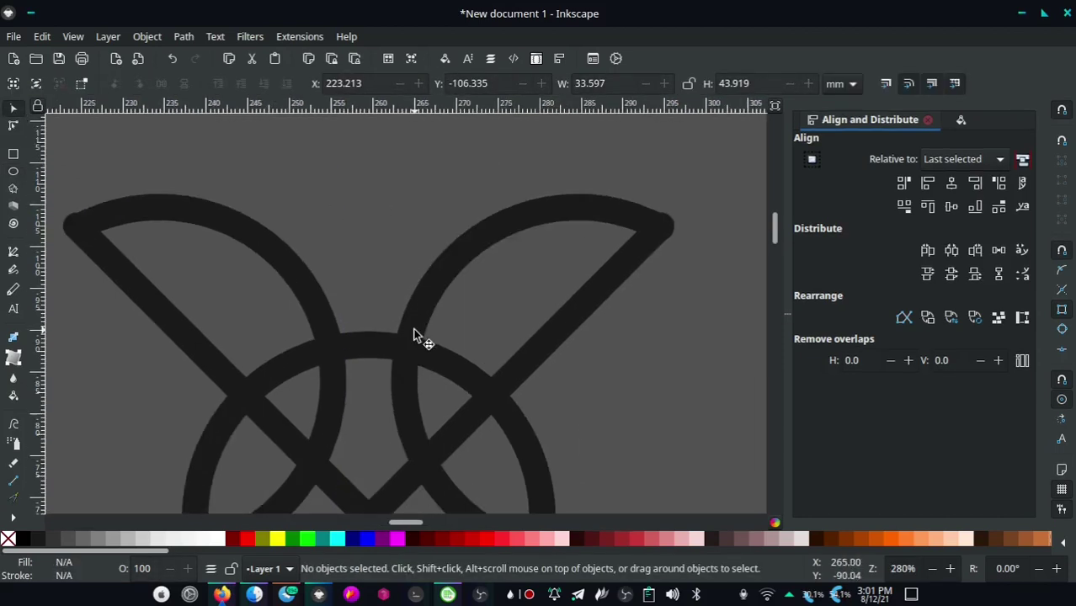
ctrl+scroll(420, 336, up, 1)
click(13, 175)
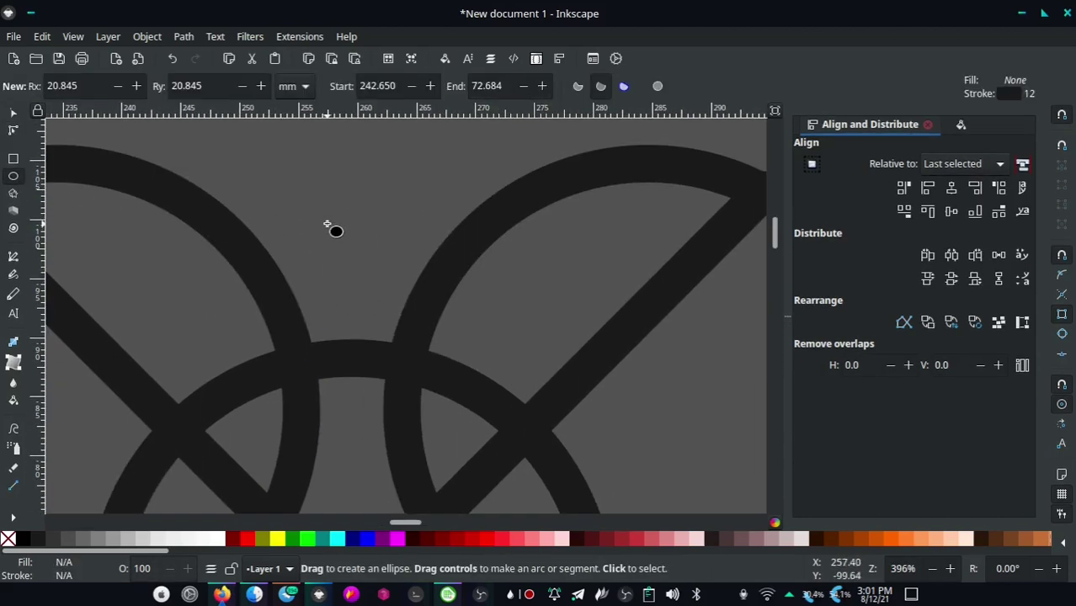
mouse_move(332, 229)
mouse_down()
mouse_move(352, 240)
mouse_move(342, 260)
mouse_move(386, 288)
mouse_up()
click(671, 86)
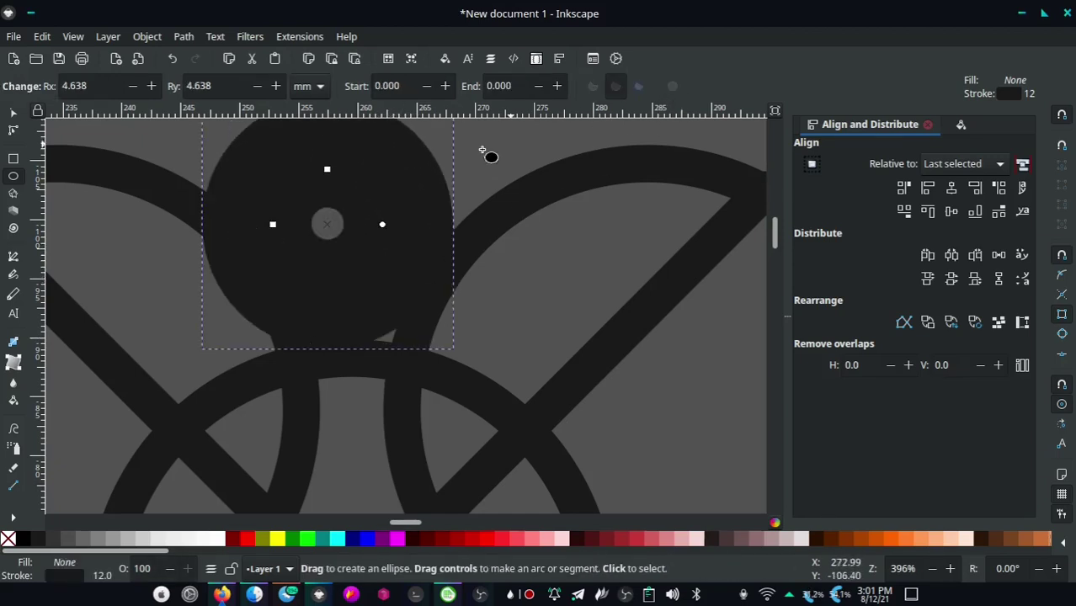
click(14, 113)
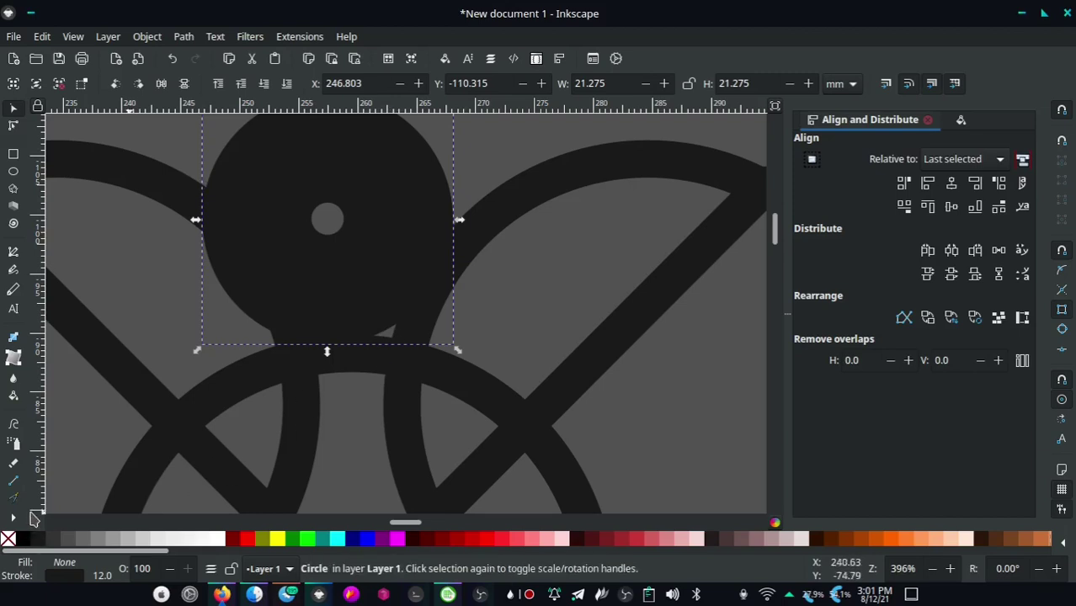
Fill the small circle with the dark colour using the Dropper and remove its stroke
click(13, 378)
click(126, 376)
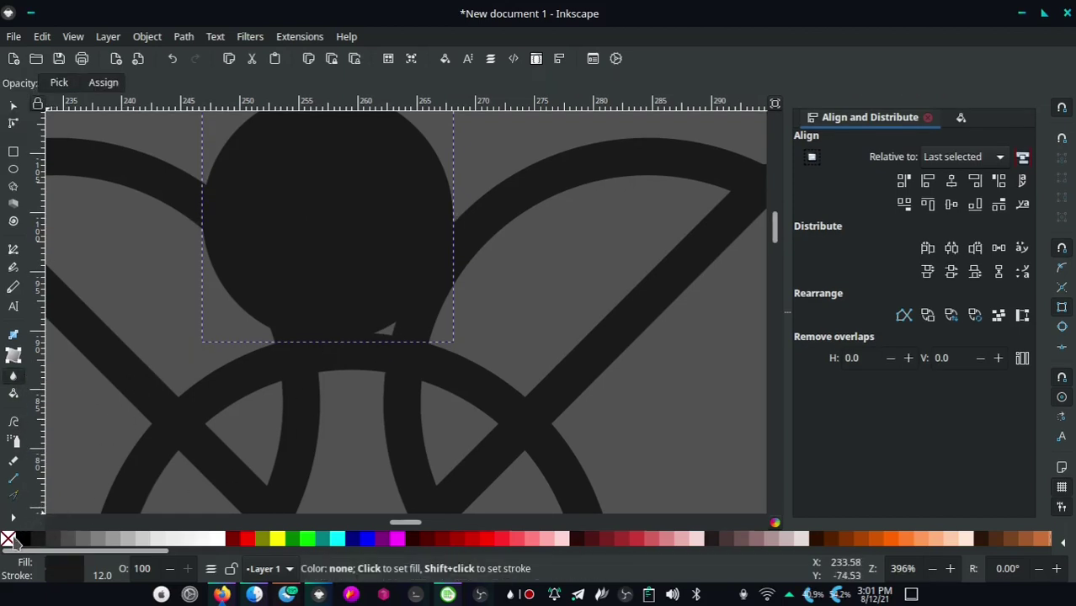
shift+click(104, 281)
click(12, 107)
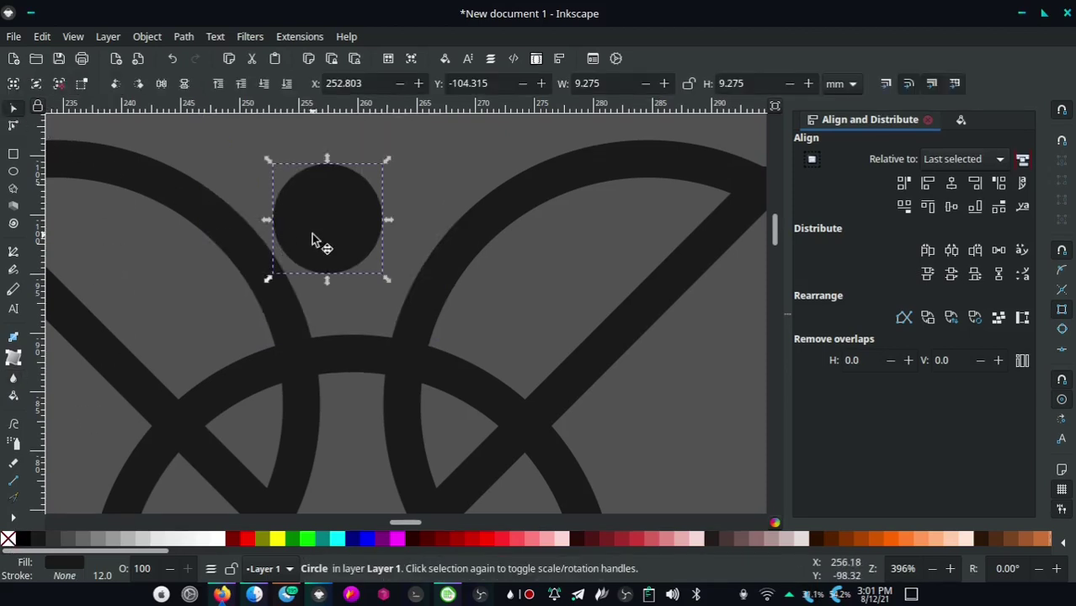
Centre the 9.275 mm head circle horizontally above the large lower ring
drag(344, 227, 360, 236)
ctrl+scroll(360, 230, down, 2)
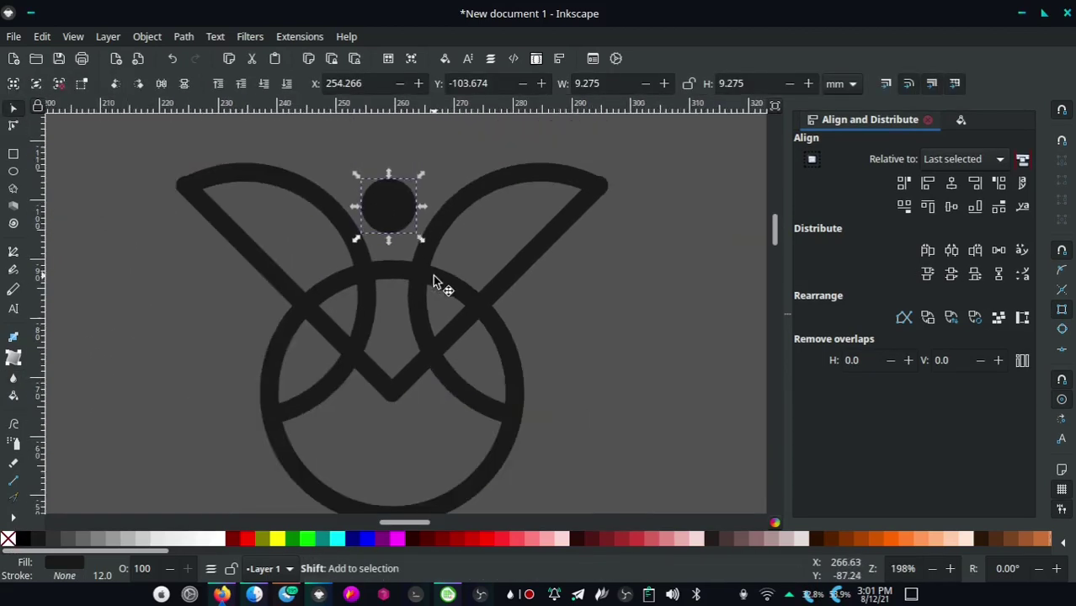
scroll(437, 281, down, 2)
shift+click(457, 437)
scroll(406, 279, up, 2)
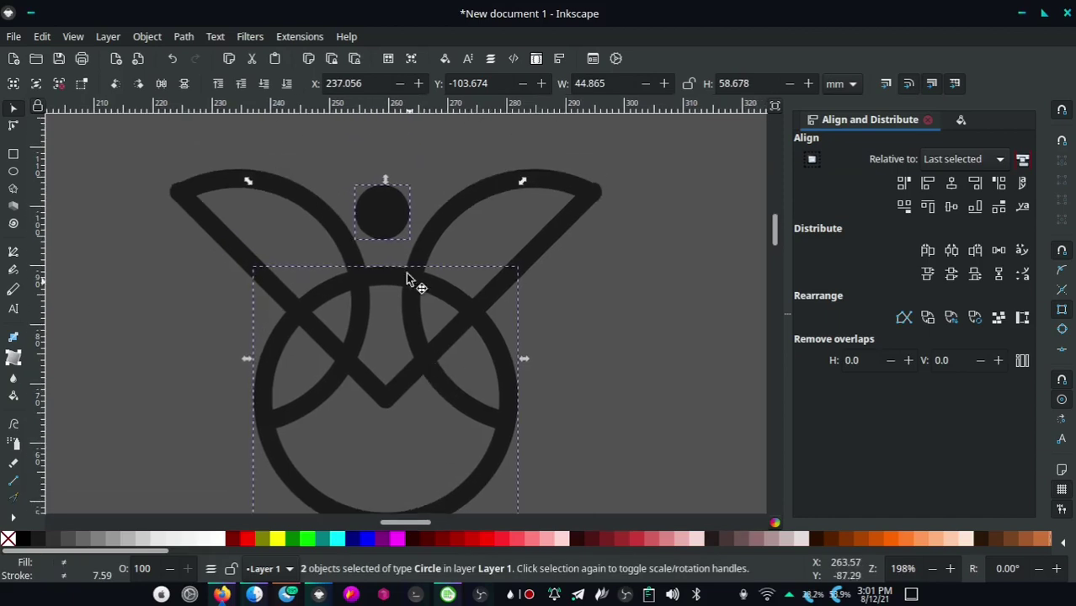
click(951, 183)
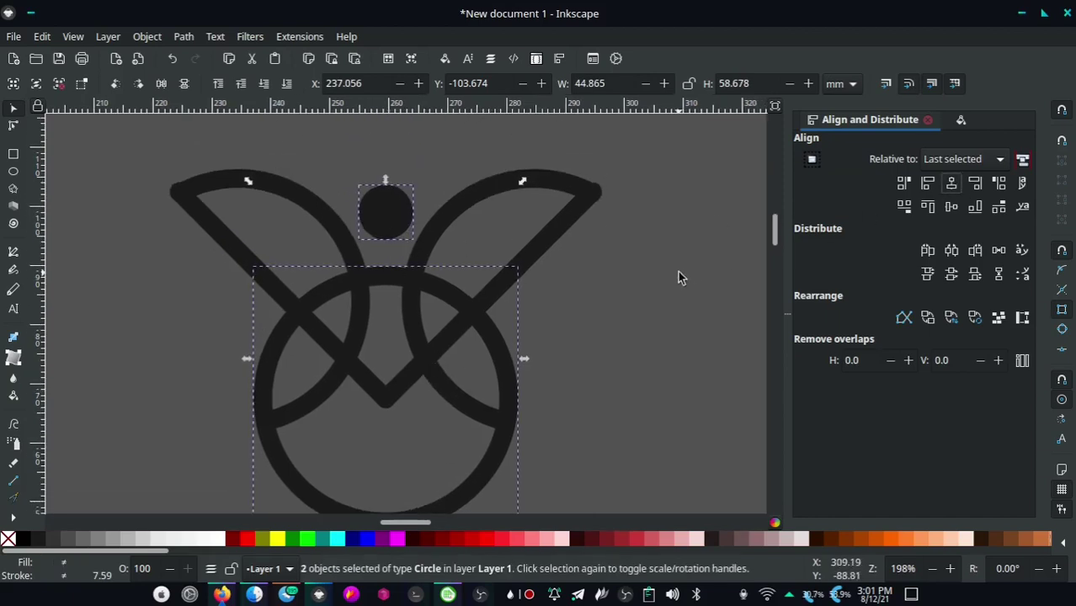
click(678, 270)
scroll(388, 356, up, 1)
scroll(388, 355, right, 1)
scroll(310, 316, down, 2)
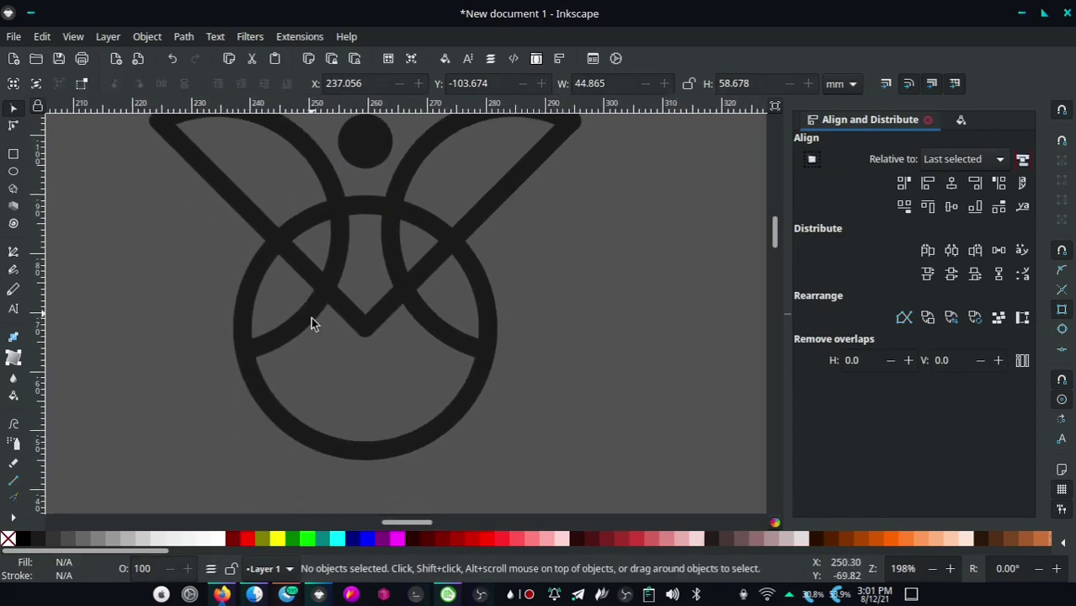
click(295, 417)
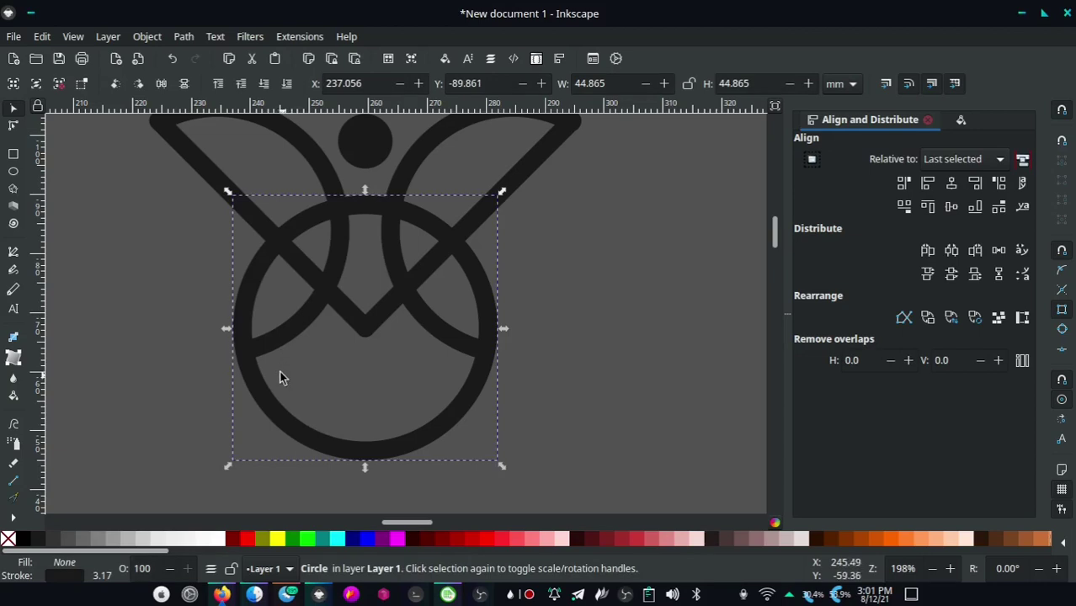
Open the large ring into an arc from 169.387° to 9°, removing its bottom
click(15, 173)
mouse_move(488, 332)
mouse_down()
mouse_move(375, 445)
mouse_move(459, 254)
mouse_up()
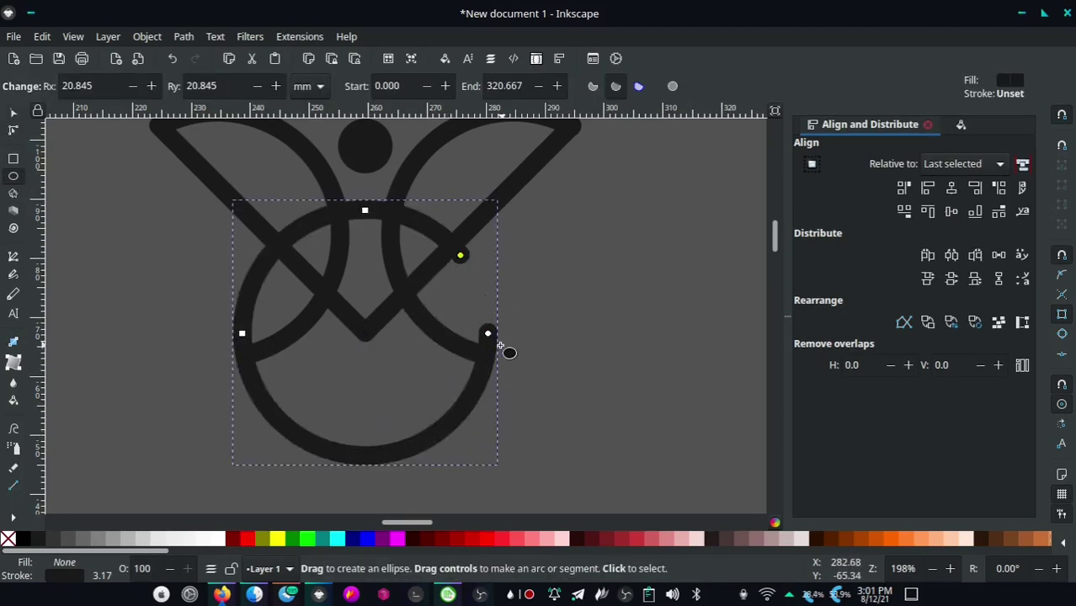
drag(488, 332, 244, 355)
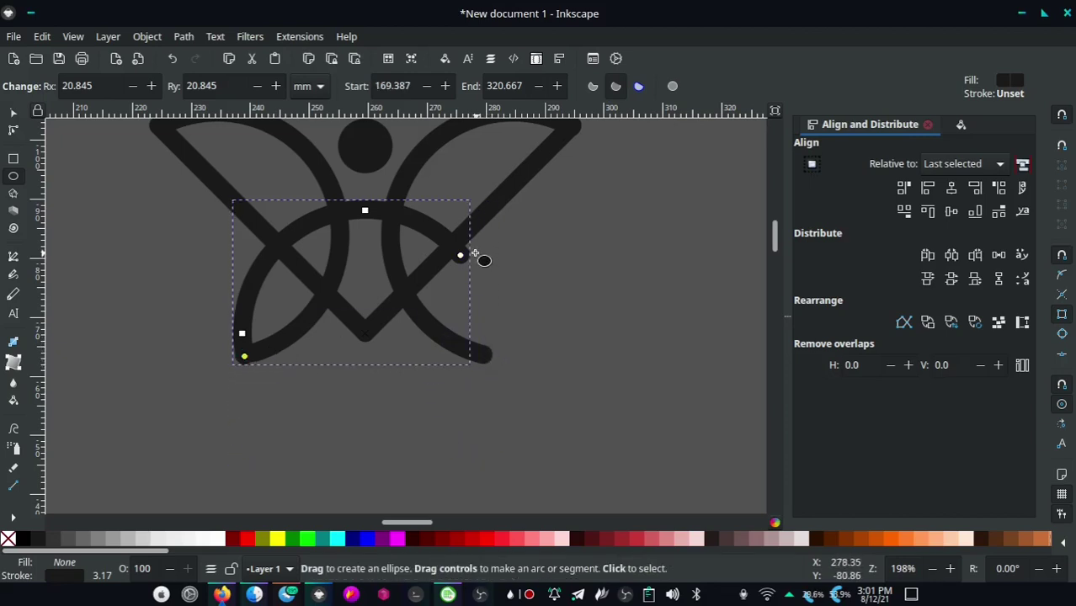
drag(461, 255, 481, 352)
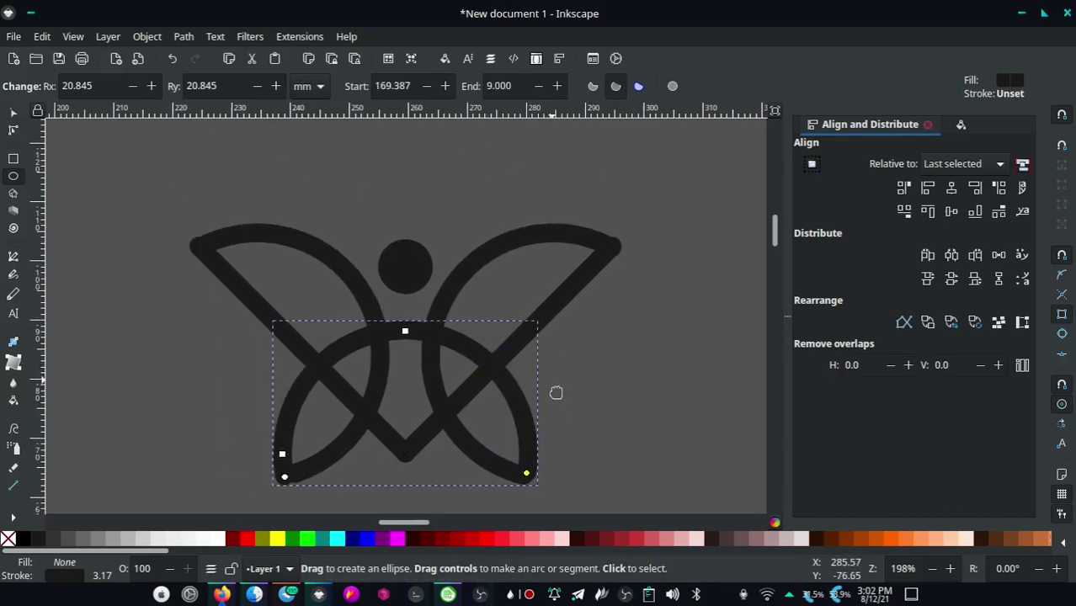
click(12, 112)
Extend the upper-right wing arc's end to reach the wing tip
click(381, 275)
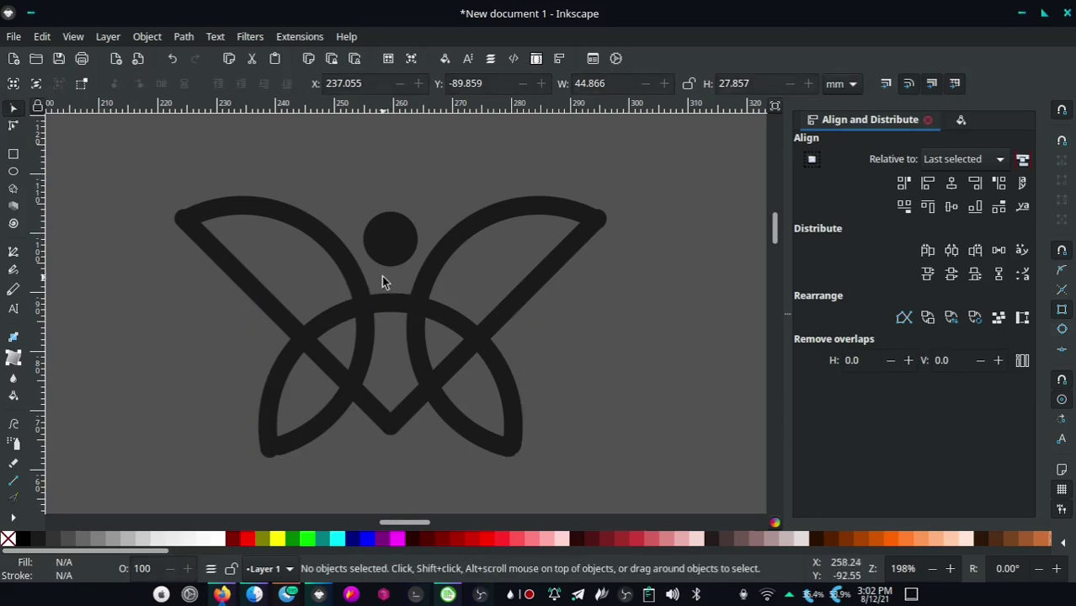
scroll(371, 269, down, 1)
scroll(375, 270, down, 2)
scroll(383, 261, up, 1)
scroll(384, 260, up, 2)
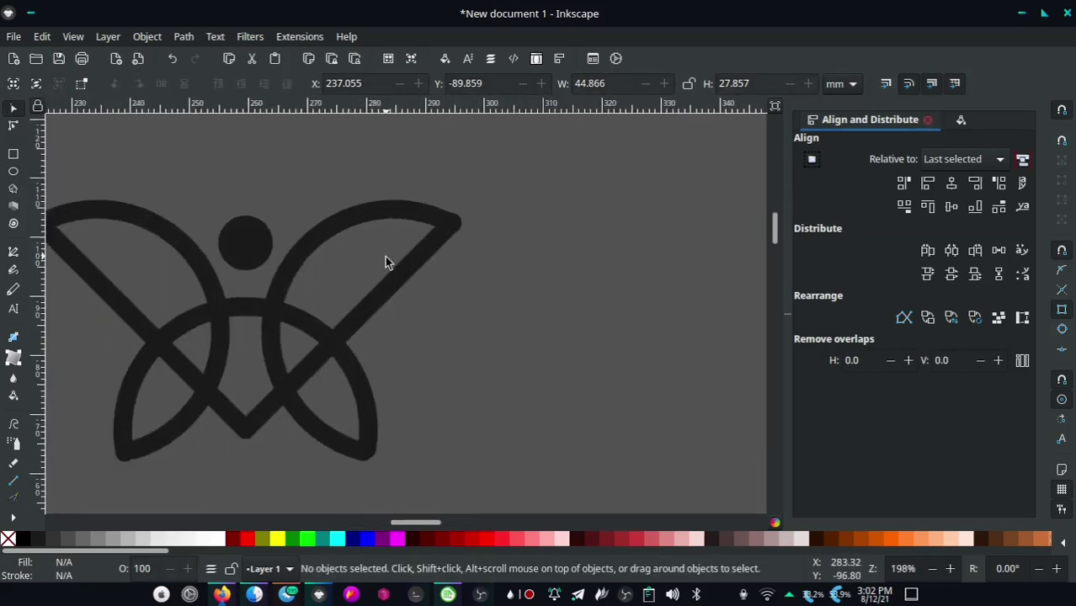
scroll(421, 244, up, 2)
scroll(466, 210, up, 1)
scroll(463, 227, up, 1)
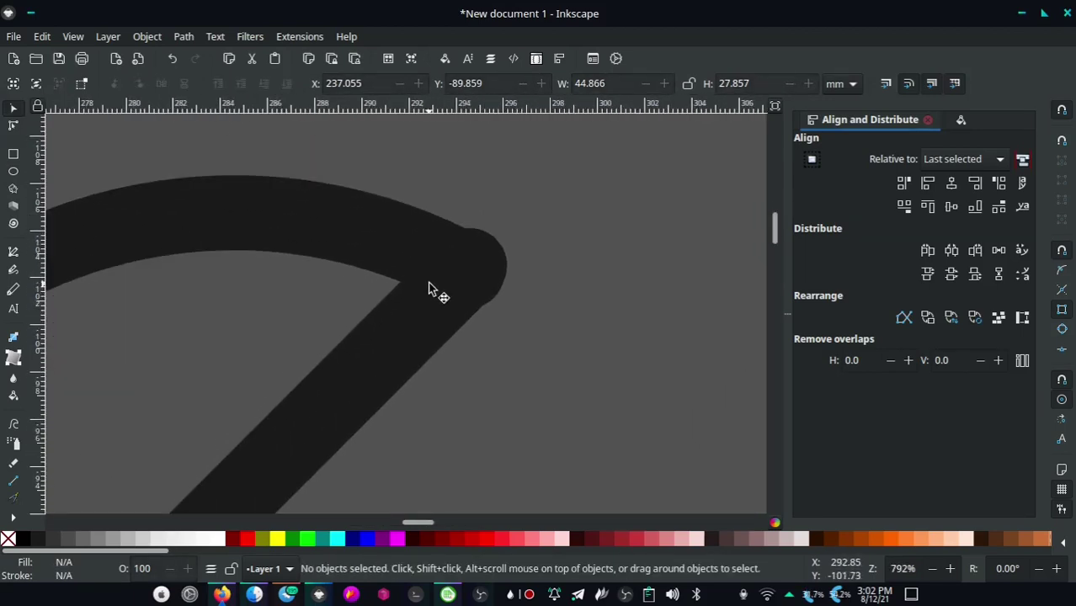
click(306, 185)
click(13, 127)
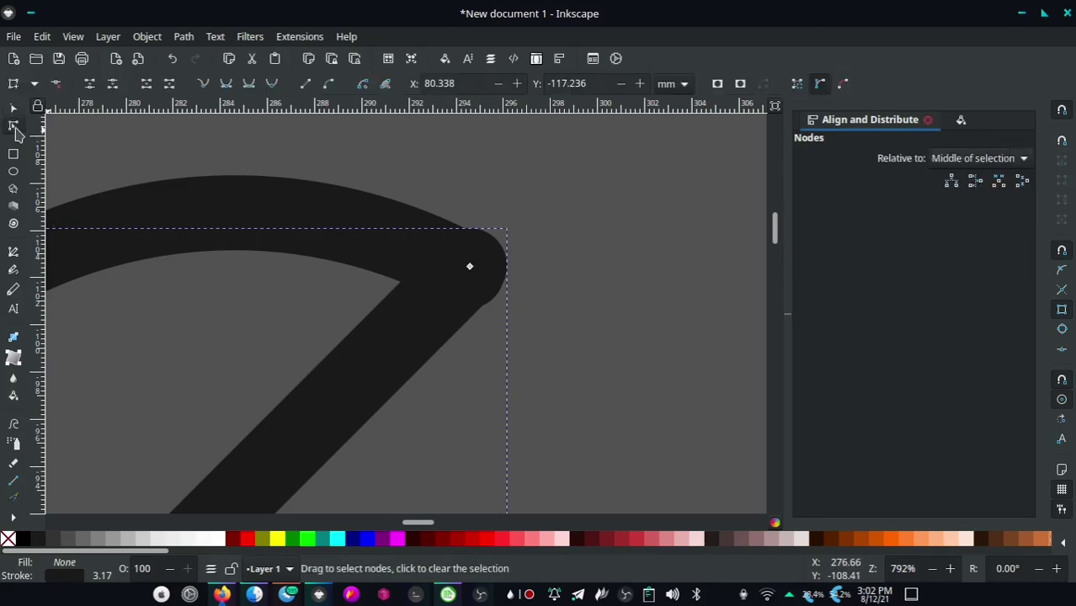
click(14, 174)
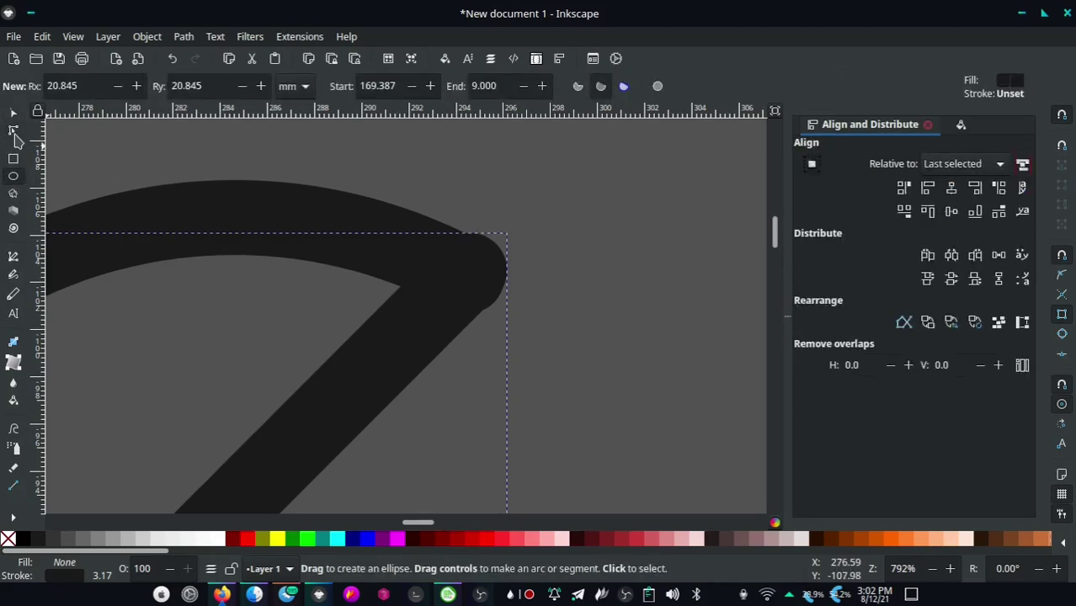
click(13, 130)
scroll(471, 270, up, 1)
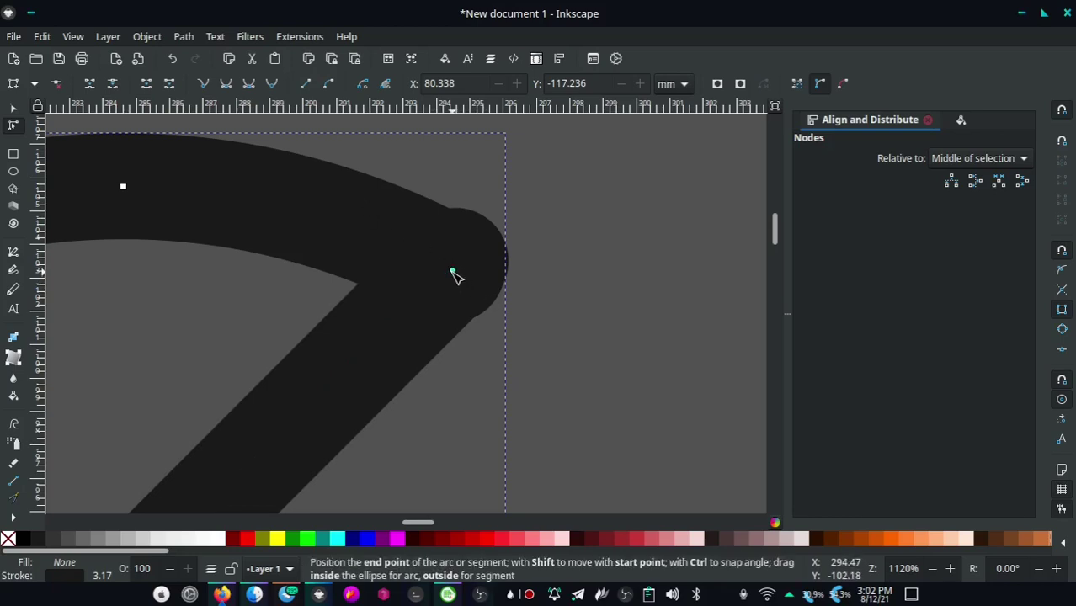
mouse_move(453, 271)
mouse_down()
mouse_move(475, 290)
mouse_move(450, 268)
mouse_up()
Move the diagonal stroke's end node onto the upper-right arc's end
click(425, 315)
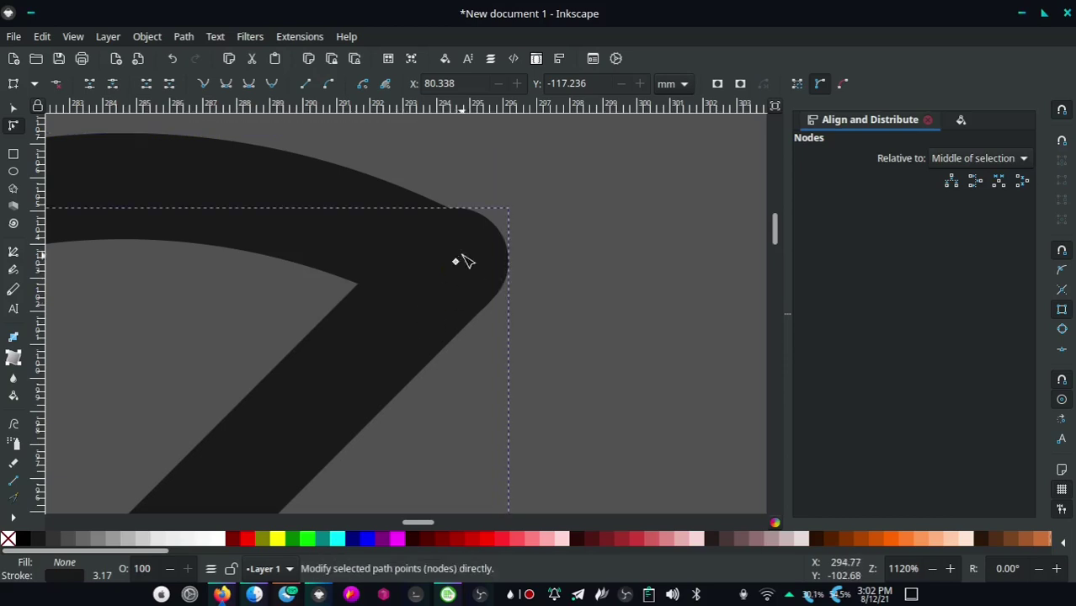
drag(455, 266, 449, 270)
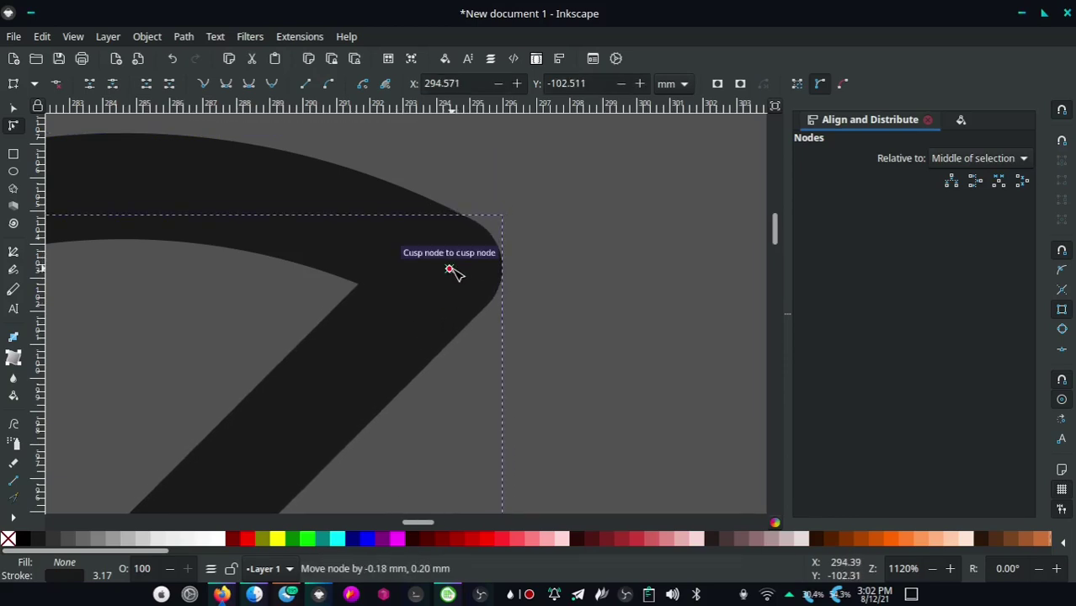
scroll(569, 248, down, 1)
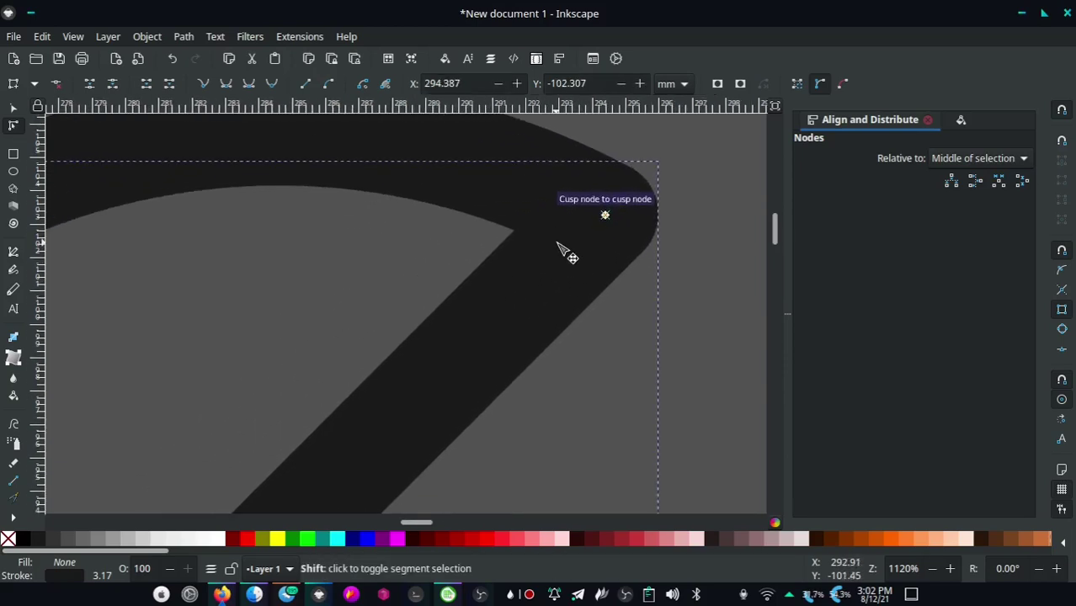
scroll(571, 248, down, 2)
scroll(589, 248, down, 1)
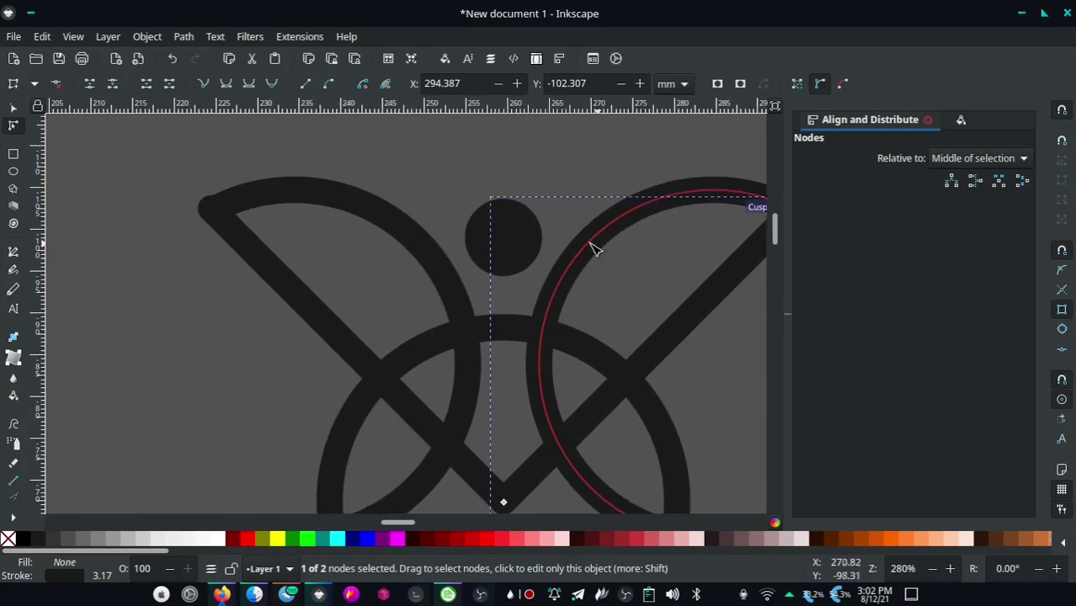
click(13, 108)
drag(588, 298, 409, 258)
scroll(409, 257, down, 1)
scroll(464, 240, down, 1)
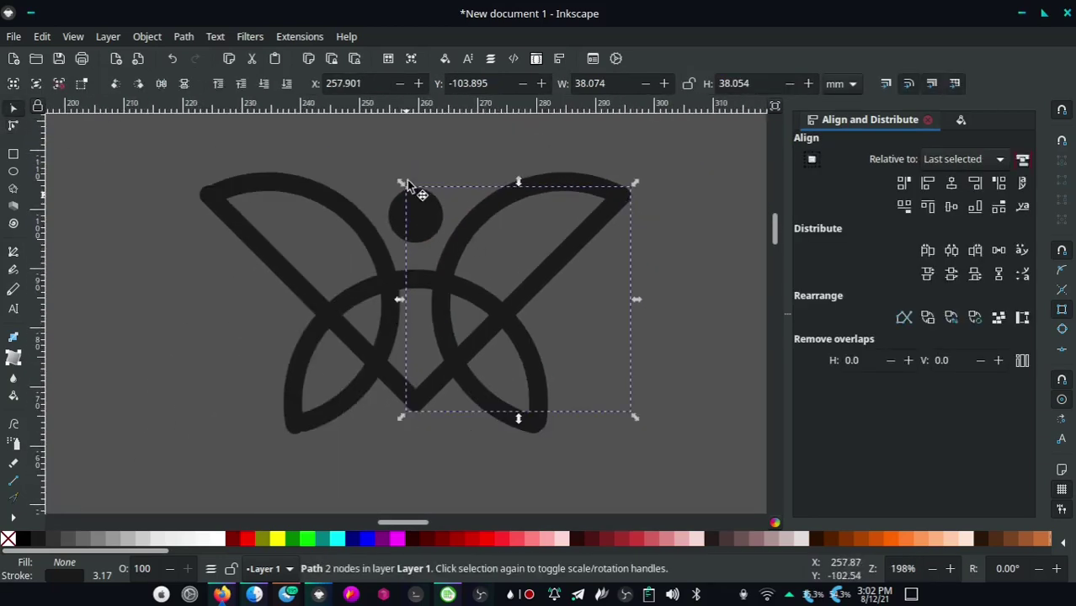
Pull the lower arc's end in so it lines up with the right wing tip
click(518, 378)
click(529, 421)
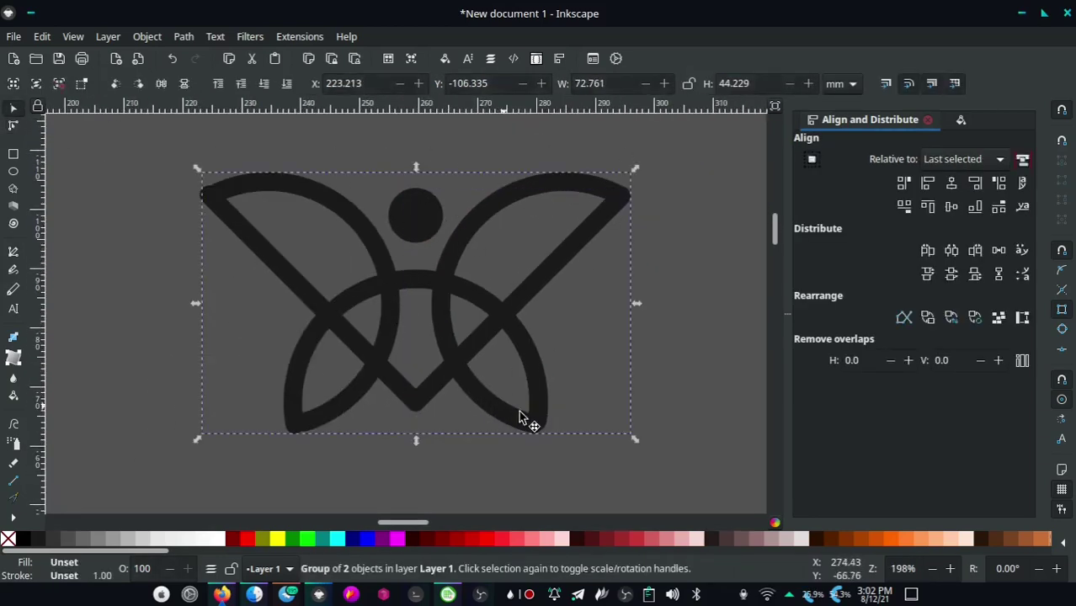
scroll(541, 414, up, 1)
scroll(540, 414, up, 2)
click(13, 127)
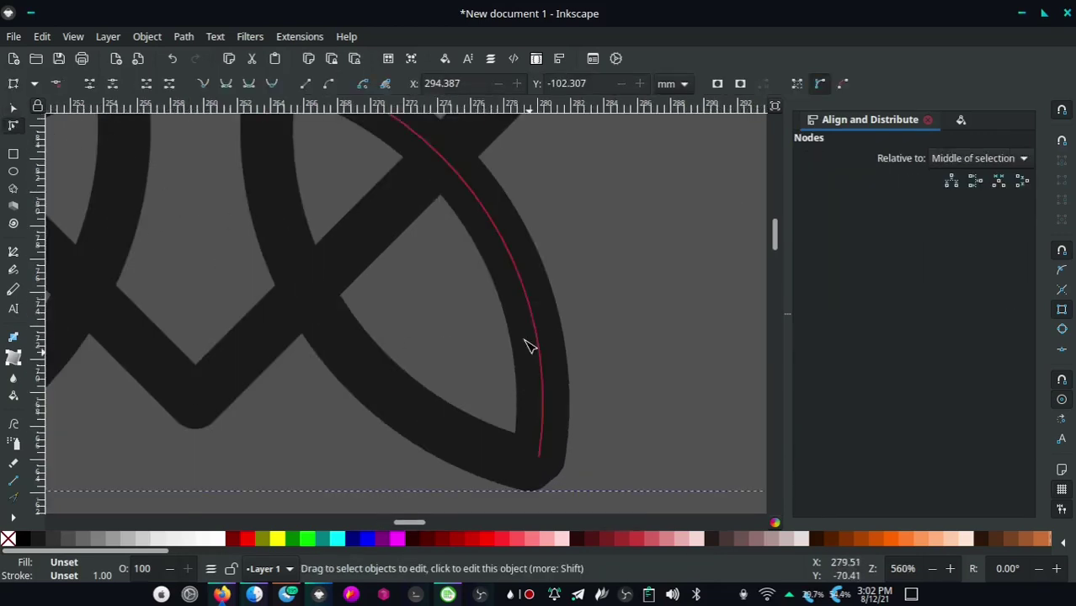
scroll(526, 343, down, 2)
click(509, 389)
drag(517, 387, 499, 381)
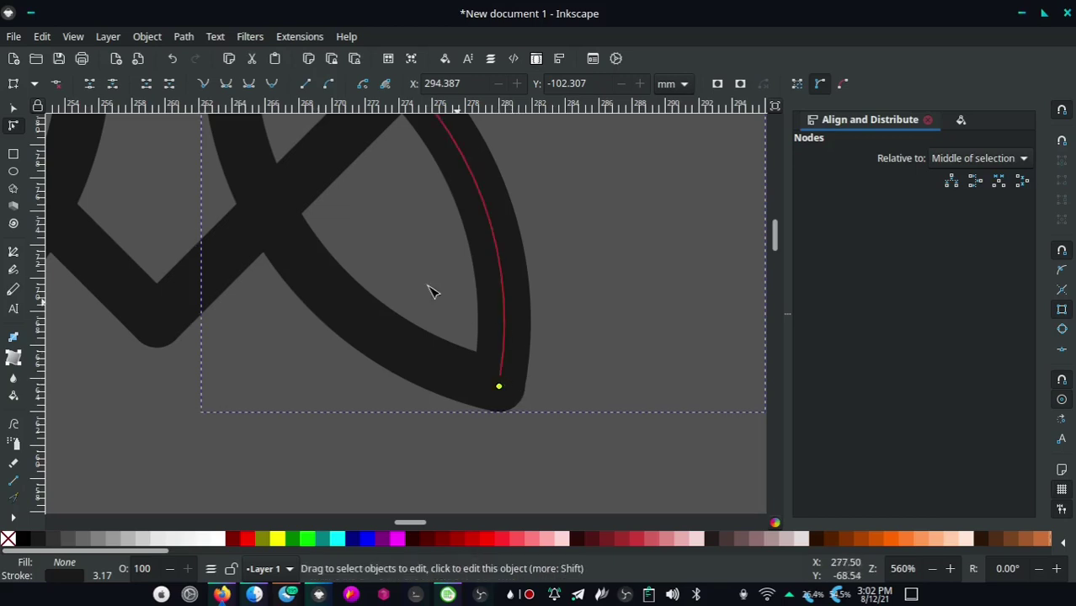
click(13, 108)
scroll(403, 333, up, 2)
scroll(403, 333, left, 3)
Ungroup the butterfly and make a horizontally flipped duplicate of the right wing arc
ctrl+scroll(408, 332, down, 2)
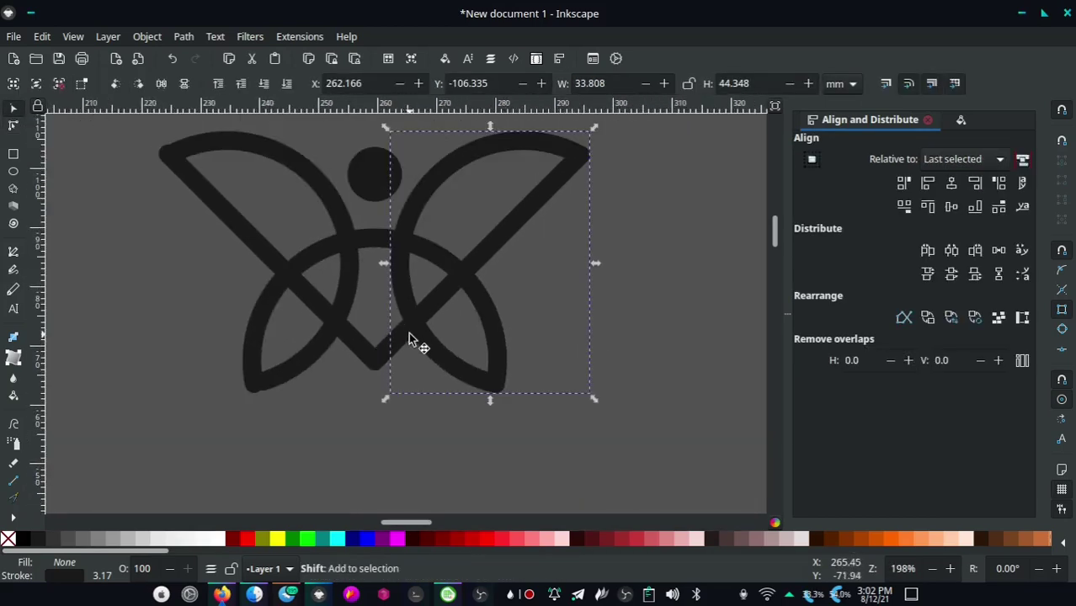
ctrl+scroll(409, 332, down, 2)
click(336, 281)
click(367, 282)
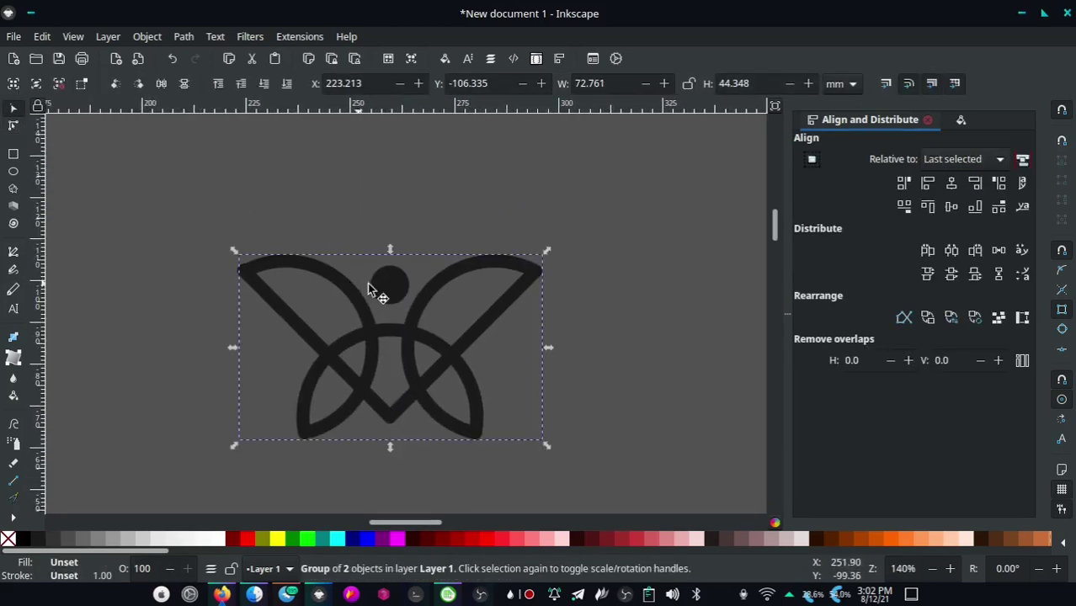
right_click(422, 290)
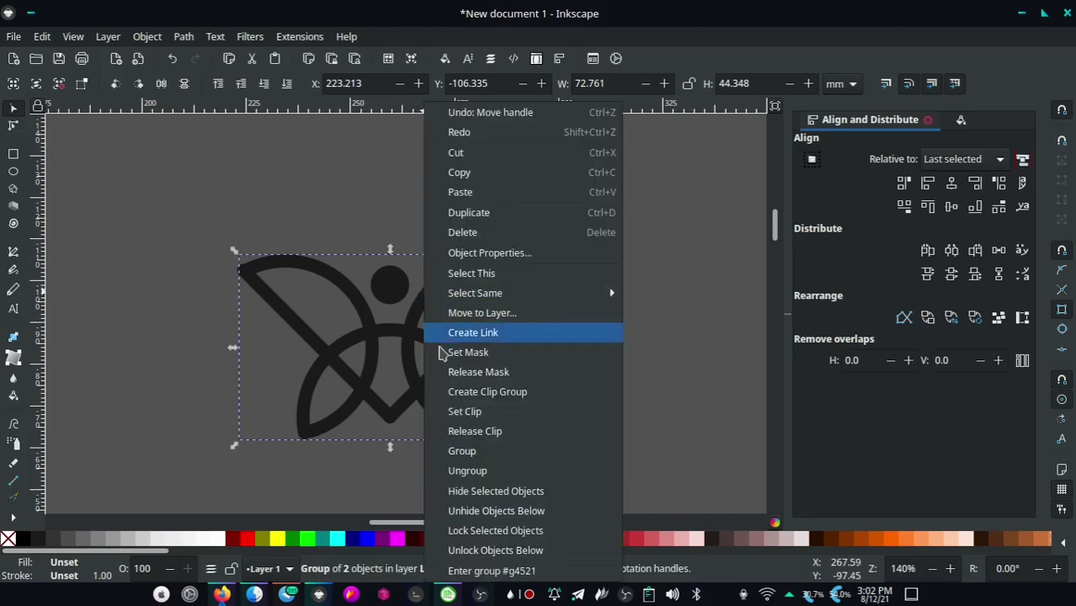
click(468, 478)
click(496, 225)
click(490, 264)
right_click(492, 266)
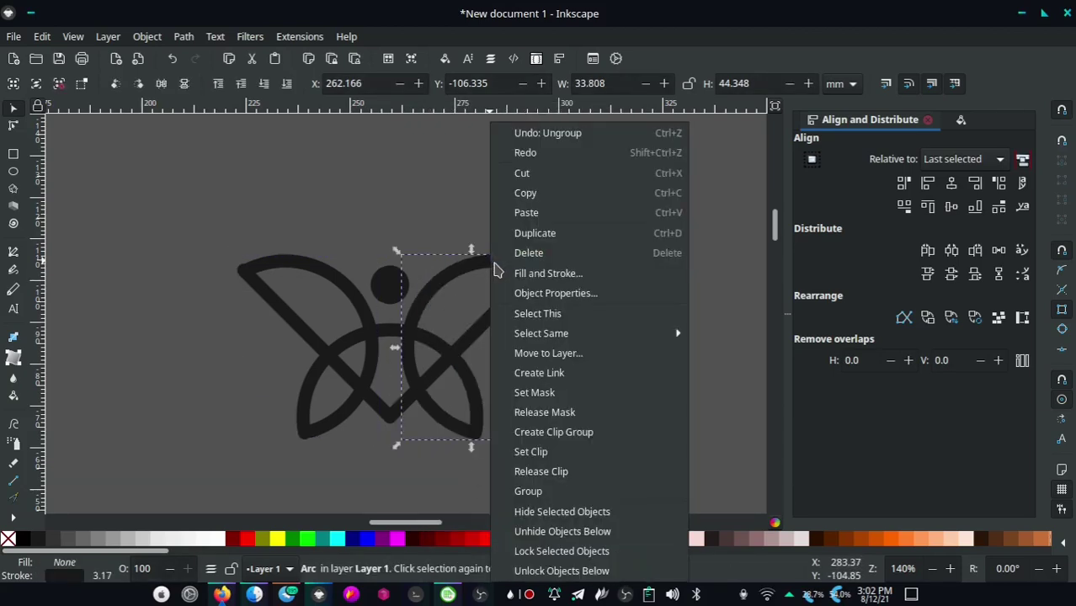
click(553, 239)
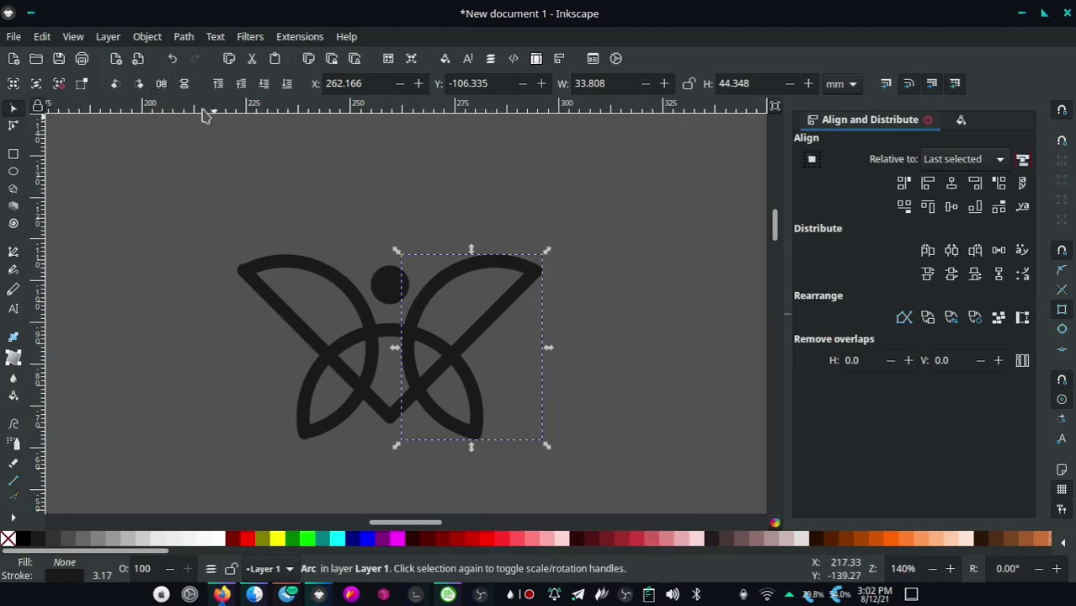
click(161, 83)
click(355, 213)
Move the old left arc aside and place the mirrored copy as the left wing
click(337, 280)
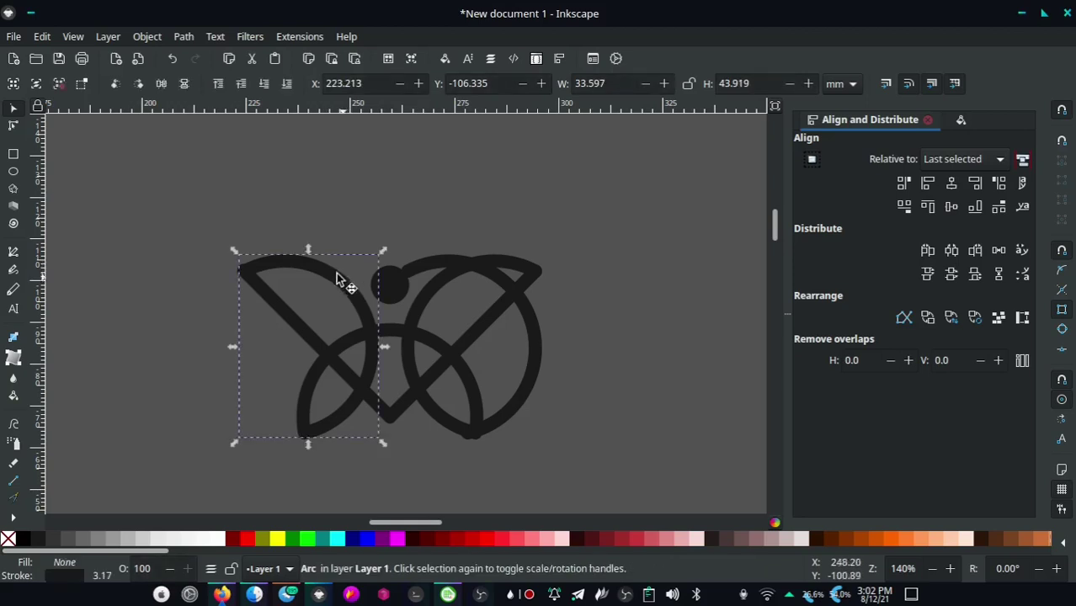
drag(337, 280, 144, 331)
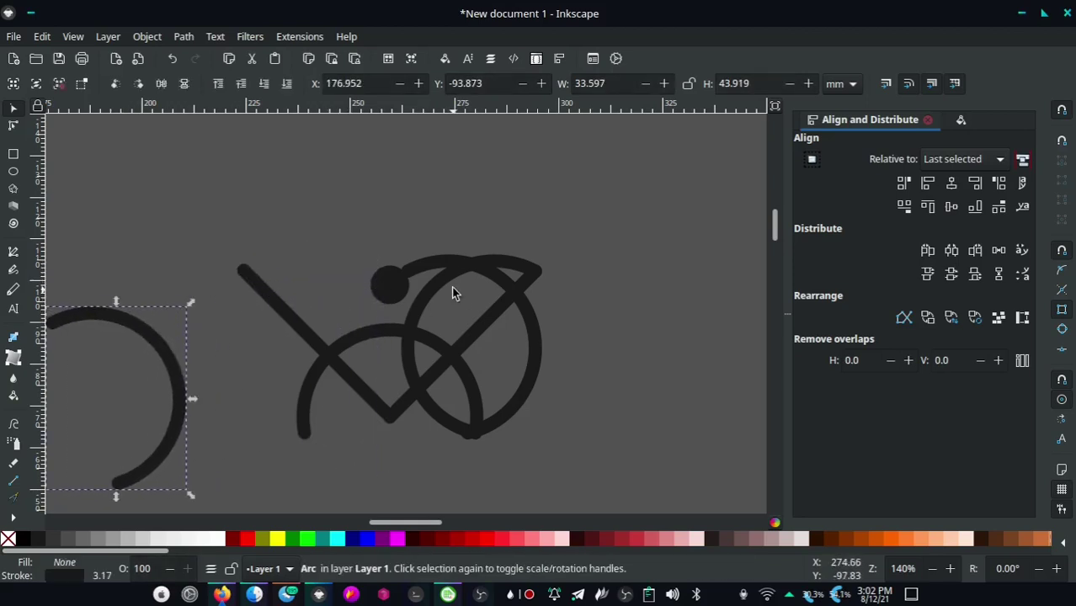
click(516, 299)
drag(516, 299, 362, 300)
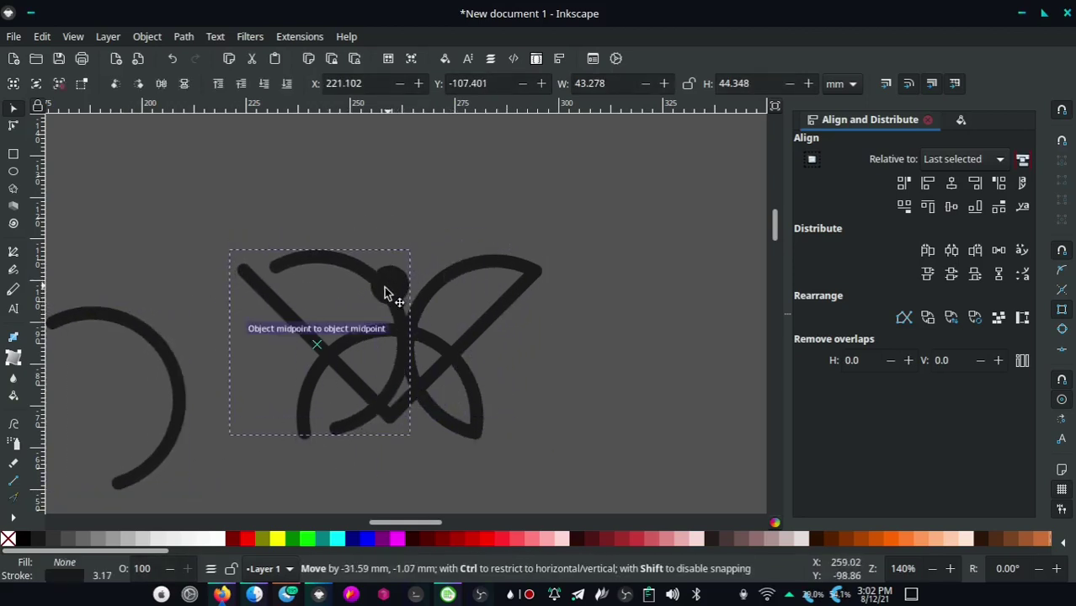
click(392, 390)
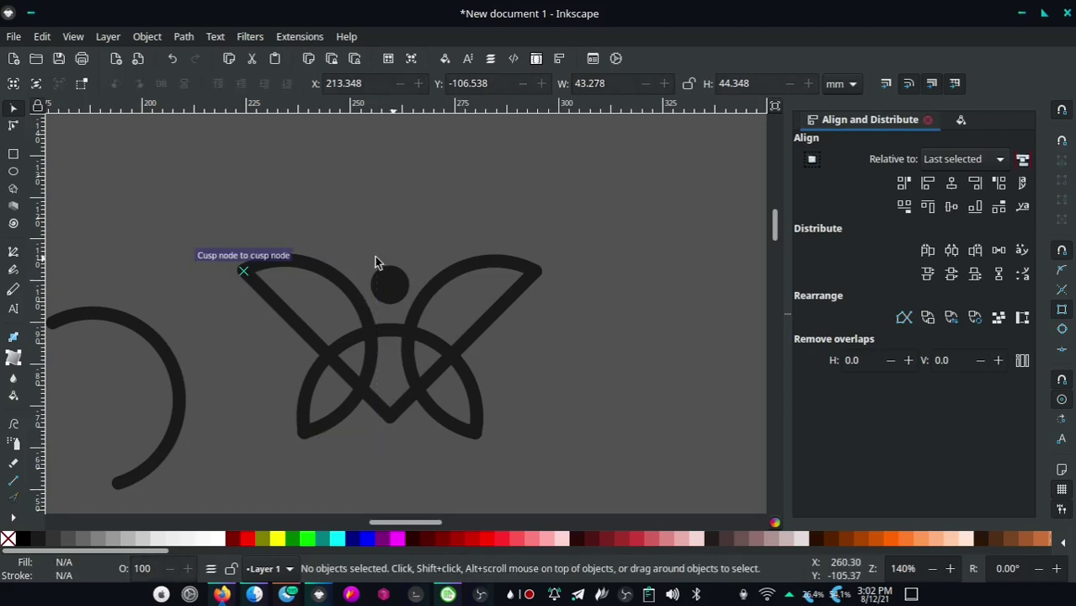
ctrl+scroll(291, 276, up, 1)
drag(405, 287, 238, 275)
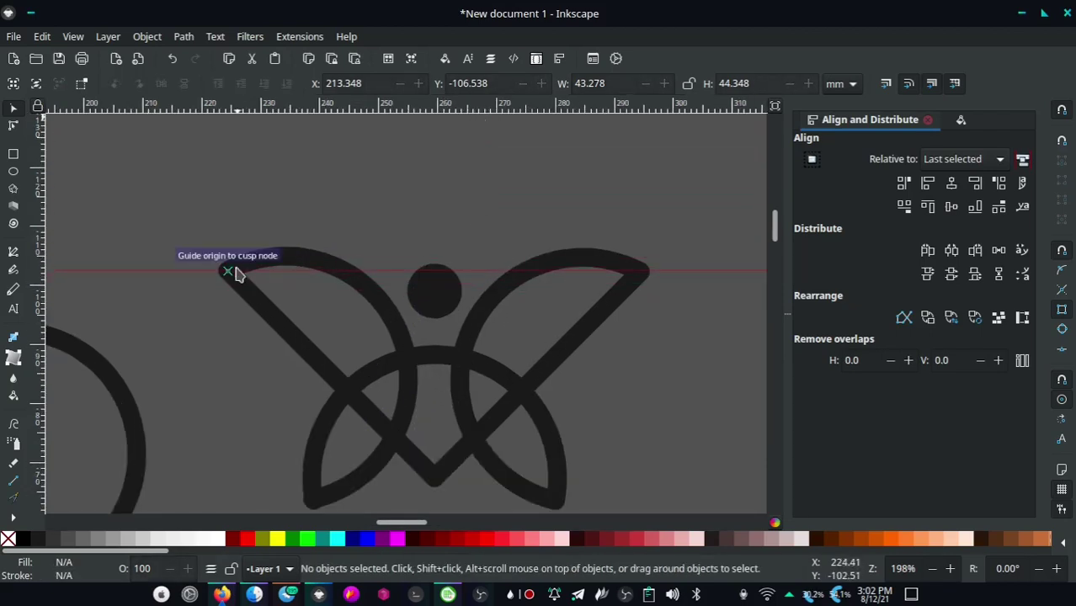
ctrl+scroll(640, 271, up, 1)
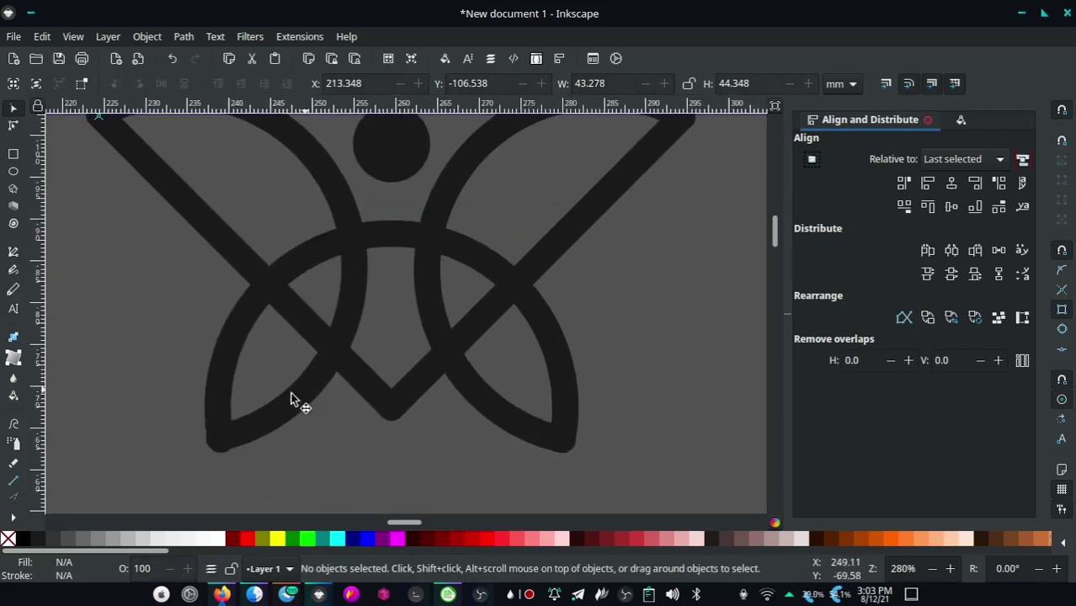
ctrl+scroll(292, 421, up, 1)
scroll(277, 378, down, 1)
Drag the large lower arc's left end node onto the lower-left wing tip
click(185, 325)
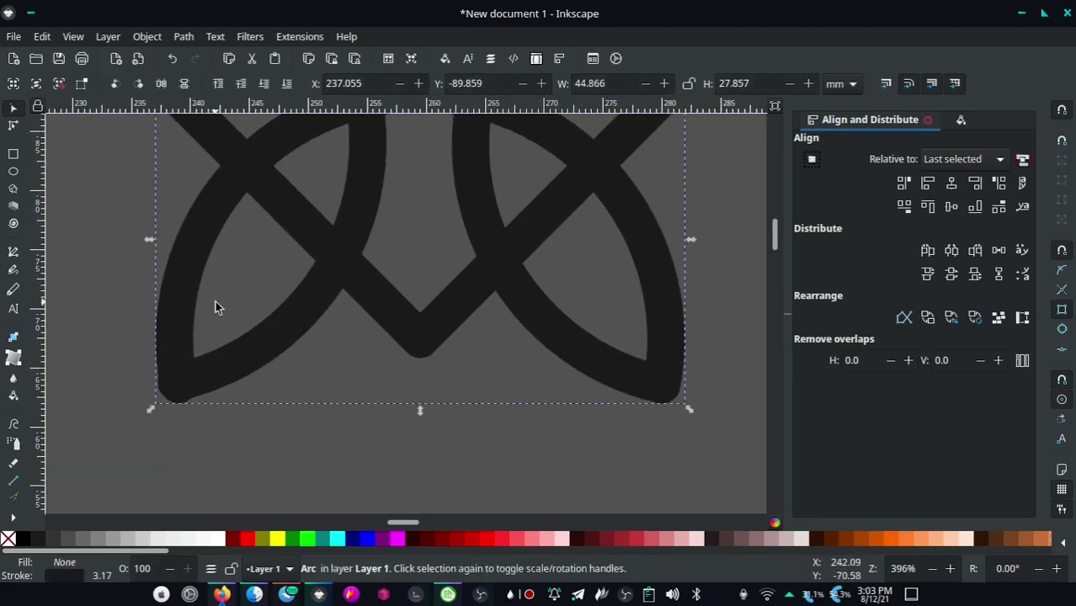
click(12, 125)
scroll(372, 365, up, 1)
scroll(355, 402, up, 2)
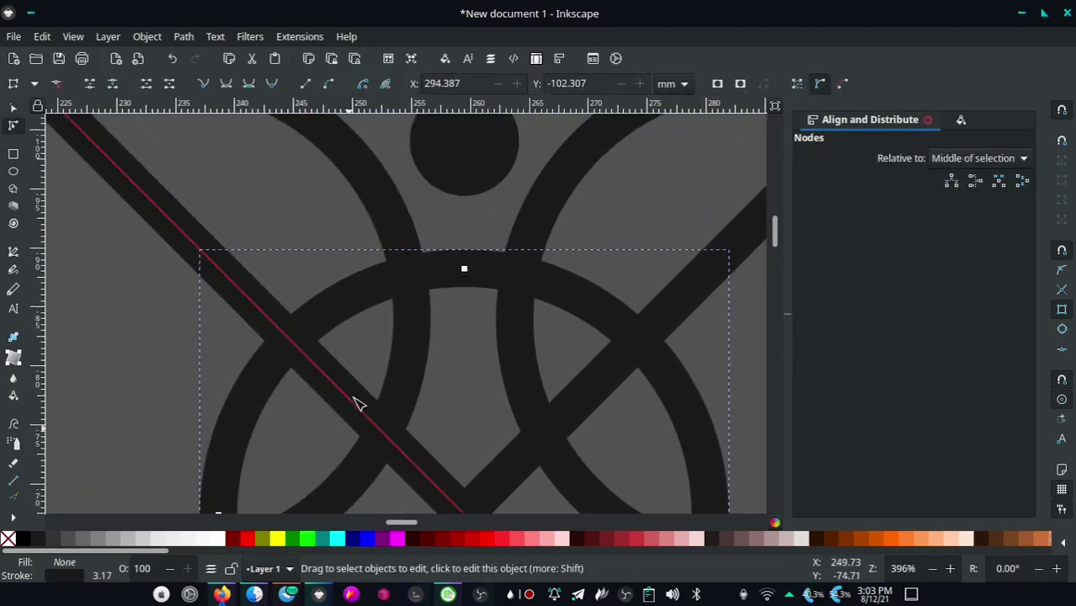
ctrl+scroll(389, 332, down, 1)
ctrl+scroll(389, 333, down, 1)
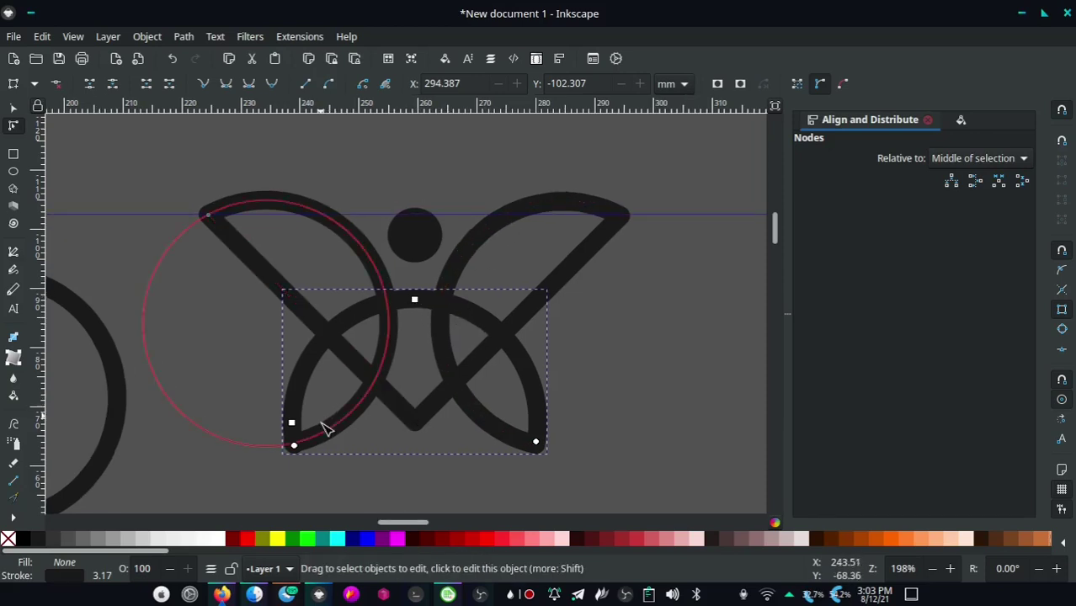
ctrl+scroll(333, 387, up, 1)
ctrl+scroll(328, 384, up, 1)
ctrl+scroll(316, 337, up, 1)
ctrl+scroll(310, 320, up, 1)
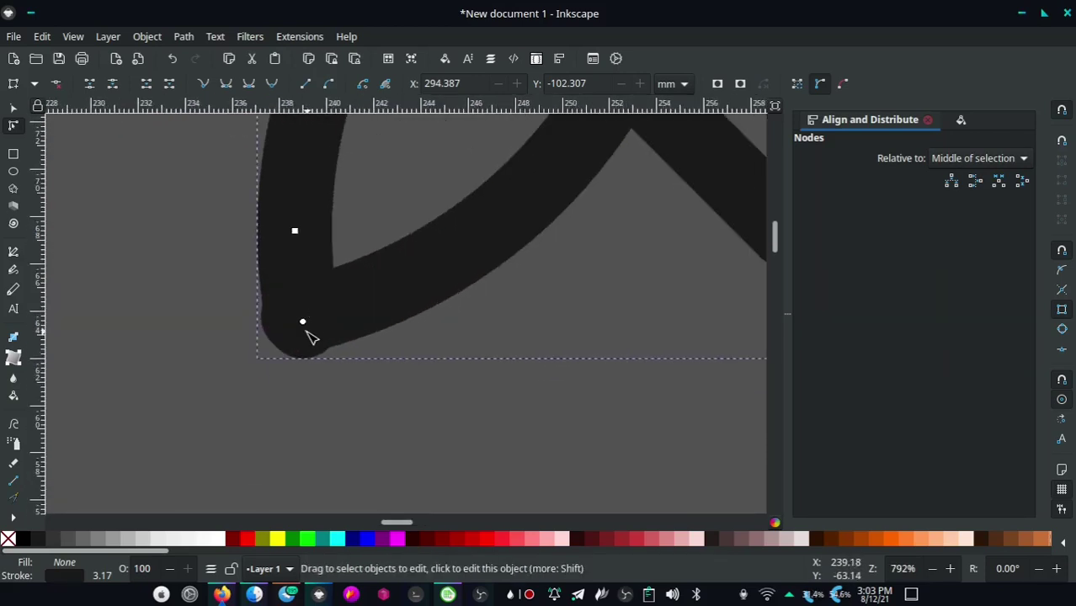
mouse_move(306, 322)
mouse_down()
mouse_move(302, 312)
mouse_move(306, 321)
mouse_up()
ctrl+scroll(331, 318, up, 2)
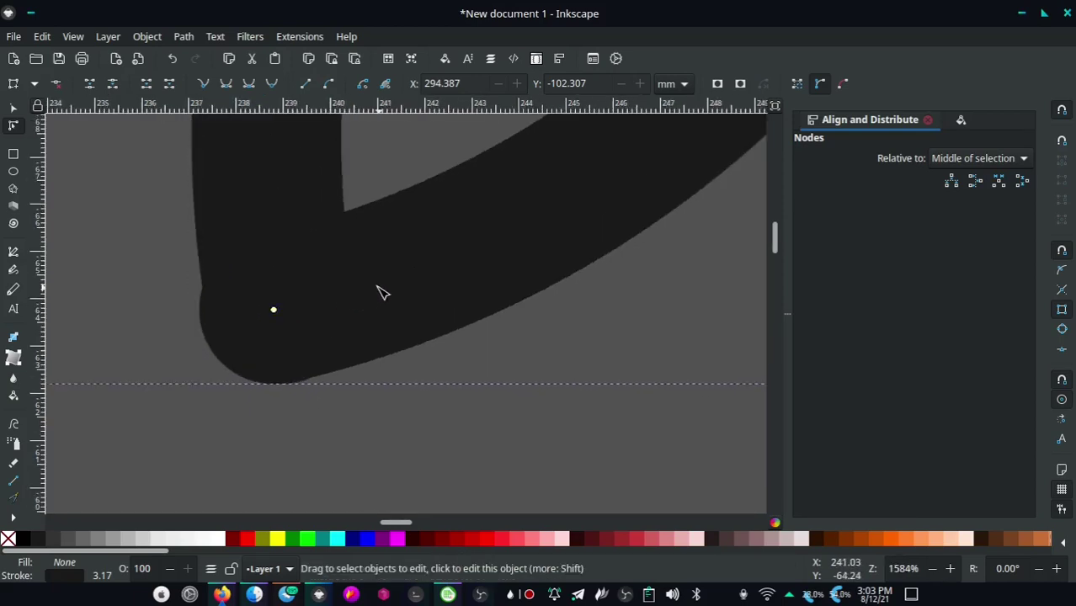
drag(272, 311, 286, 305)
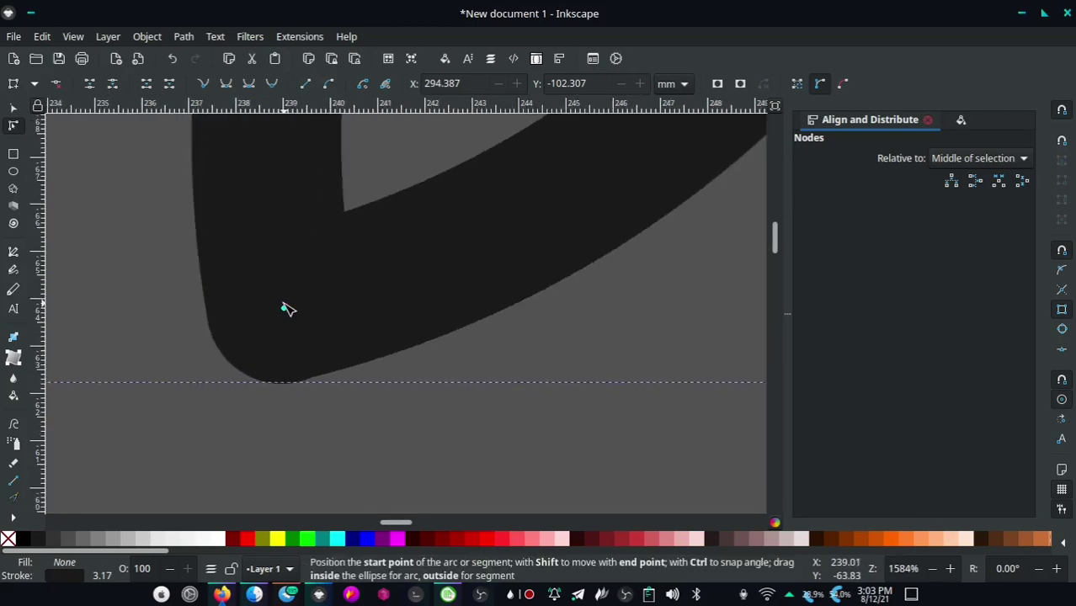
Drag the lower arc's right end node onto the lower-right wing tip
scroll(286, 309, right, 3)
scroll(368, 301, right, 3)
ctrl+scroll(170, 348, down, 1)
ctrl+scroll(355, 337, down, 1)
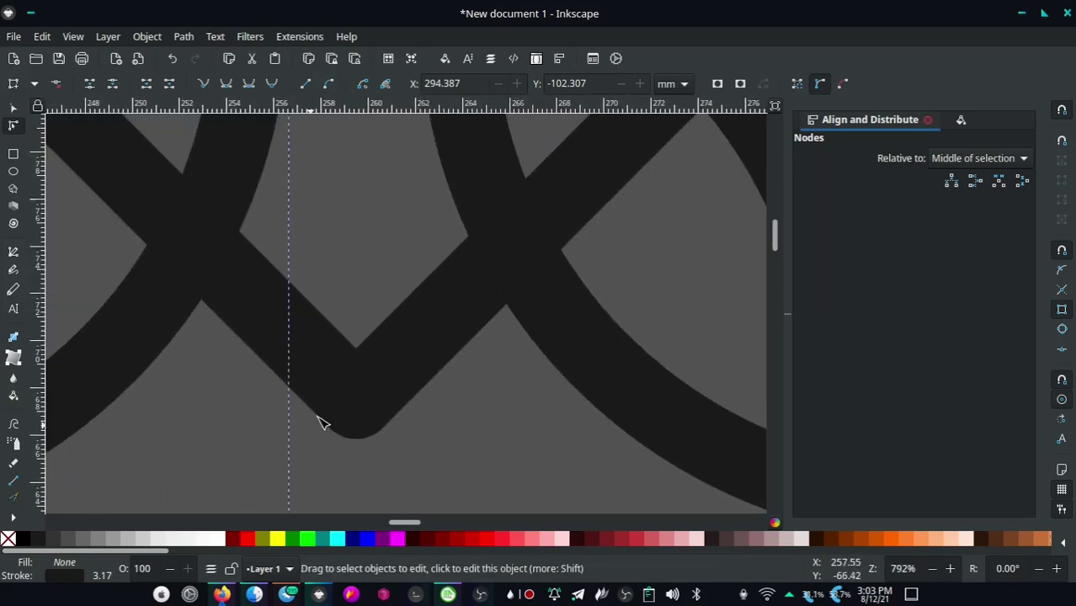
scroll(337, 370, right, 3)
scroll(468, 283, right, 2)
ctrl+scroll(448, 271, up, 1)
scroll(477, 305, right, 1)
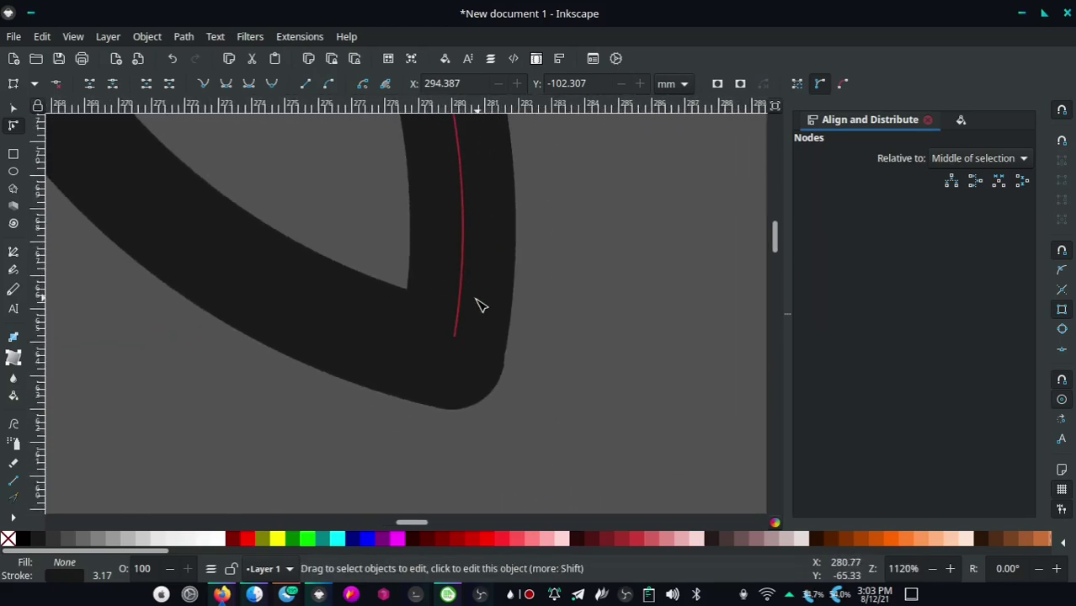
ctrl+scroll(477, 305, up, 1)
ctrl+scroll(467, 286, up, 1)
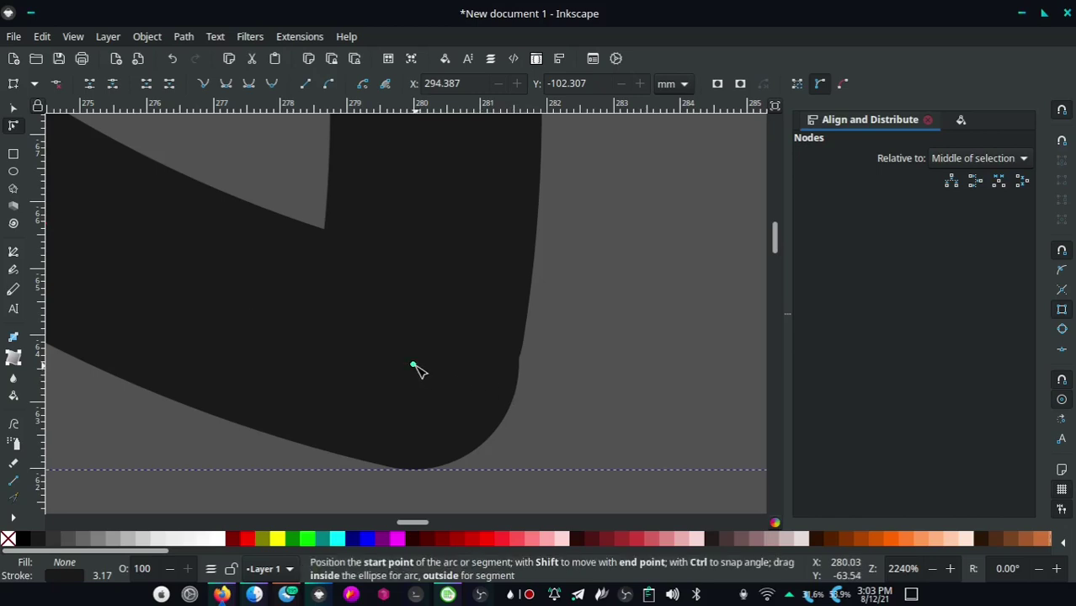
mouse_move(413, 366)
mouse_down()
mouse_move(408, 387)
mouse_move(418, 326)
mouse_move(412, 362)
mouse_up()
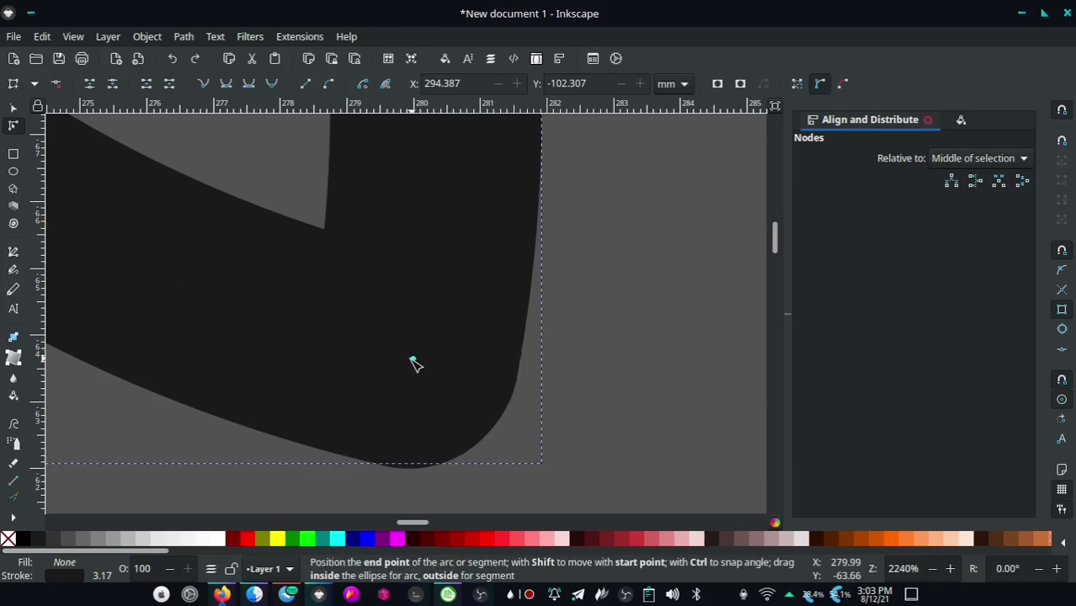
click(543, 338)
scroll(544, 337, down, 3)
scroll(544, 336, down, 3)
scroll(547, 320, down, 2)
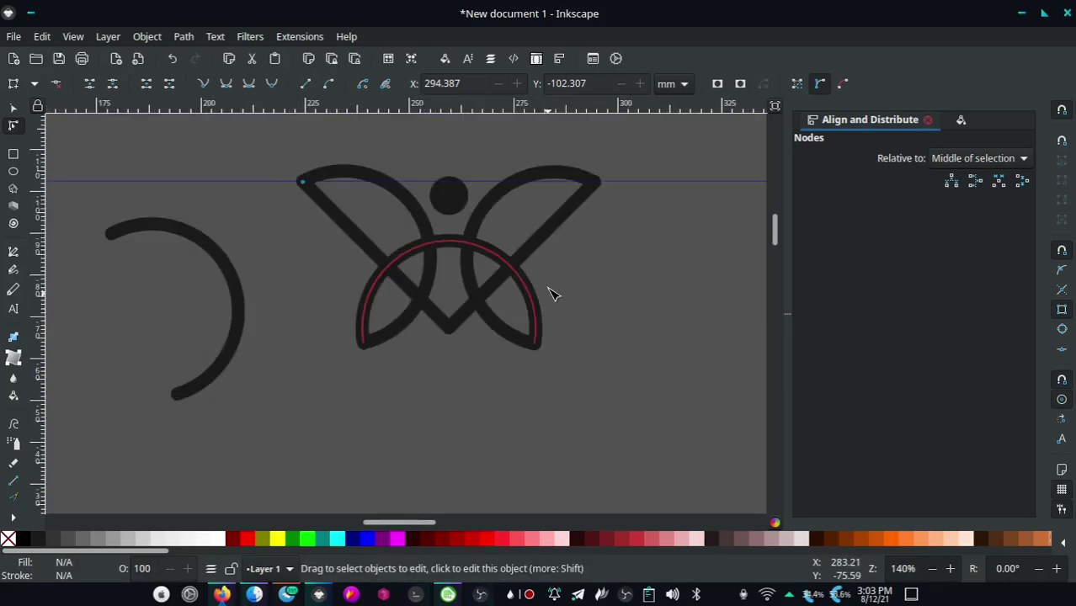
scroll(539, 286, up, 2)
Select all the butterfly pieces except the spare arc
click(13, 110)
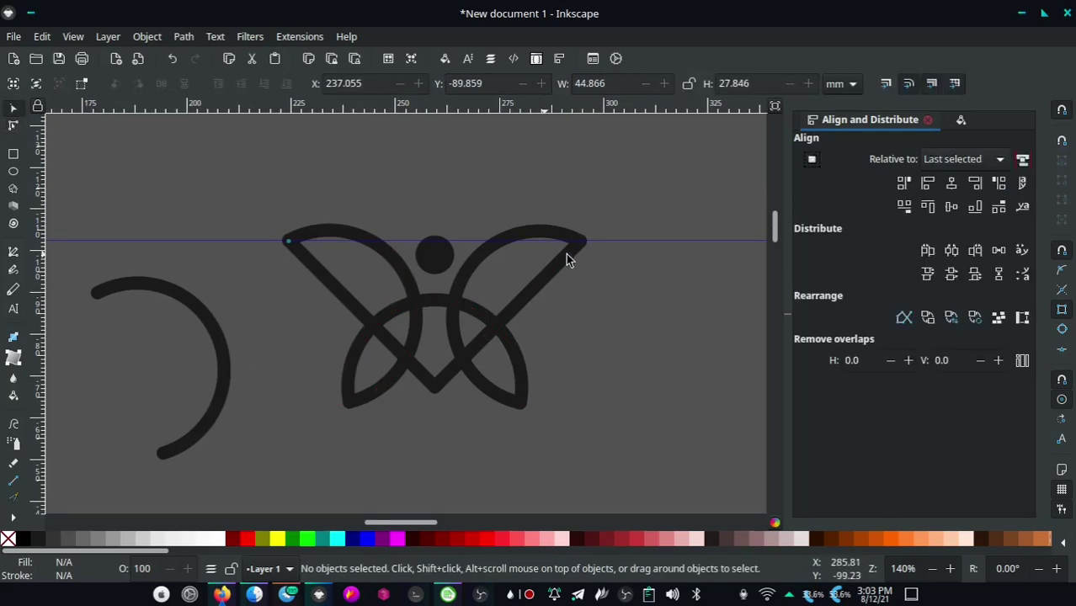
drag(699, 160, 297, 429)
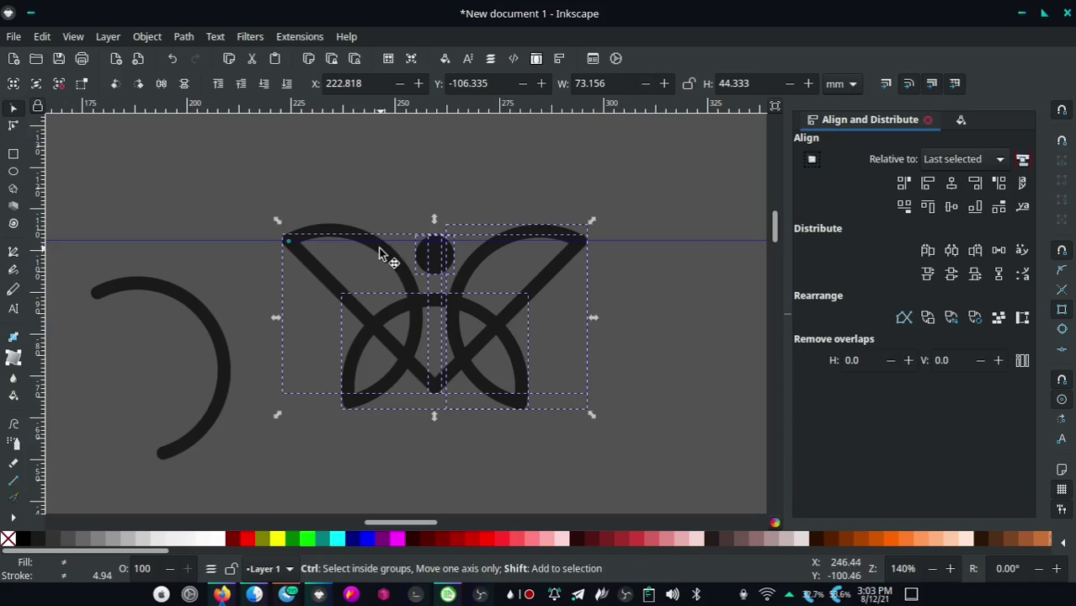
key(ctrl+shift+g)
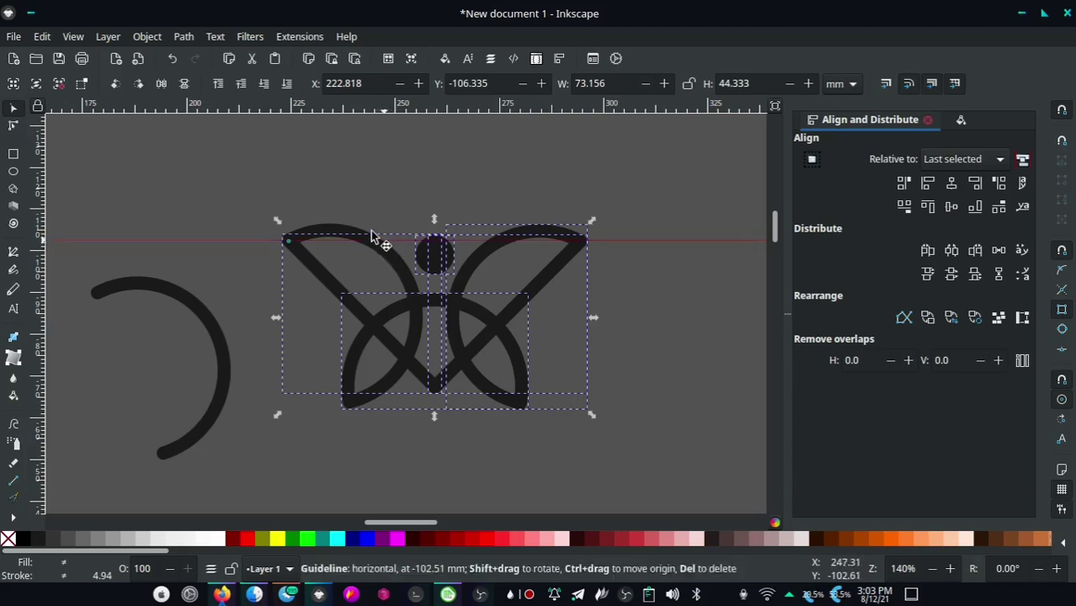
click(184, 37)
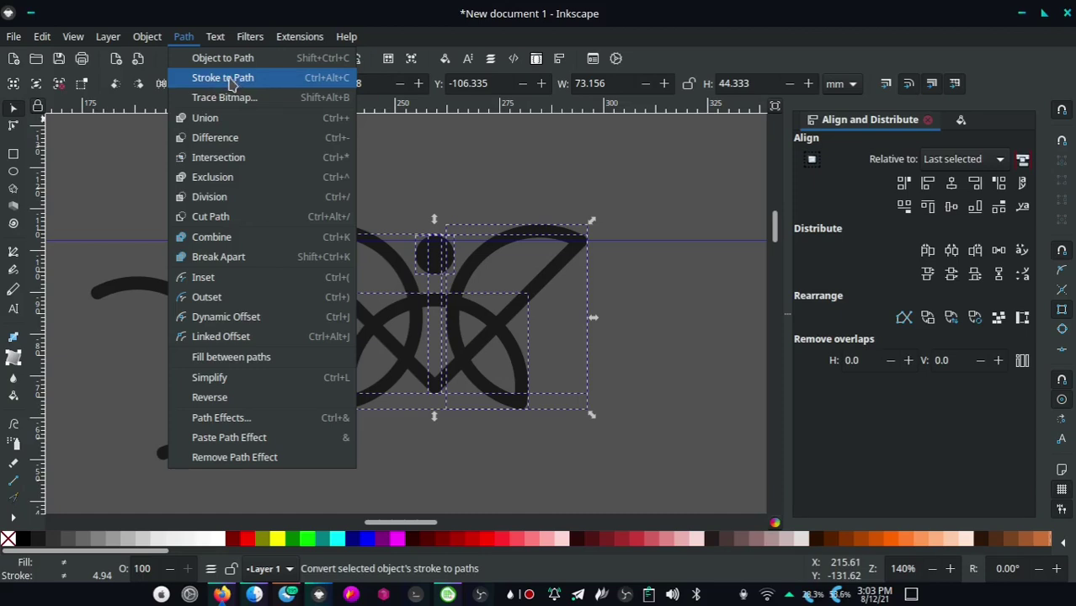
click(530, 249)
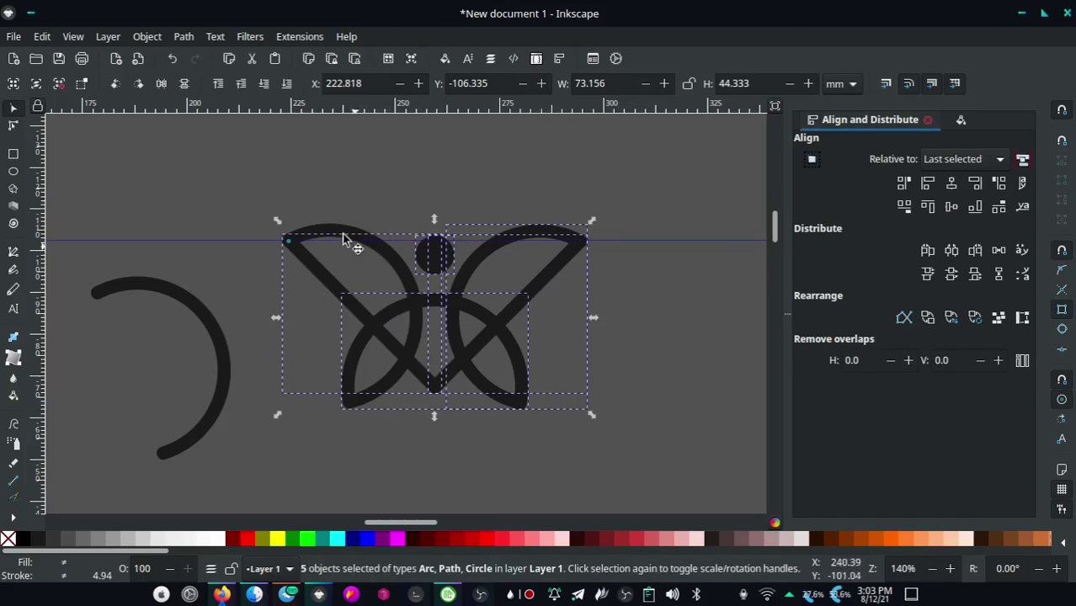
Apply Stroke to Path, Object to Path, then Union to merge the pieces
click(184, 36)
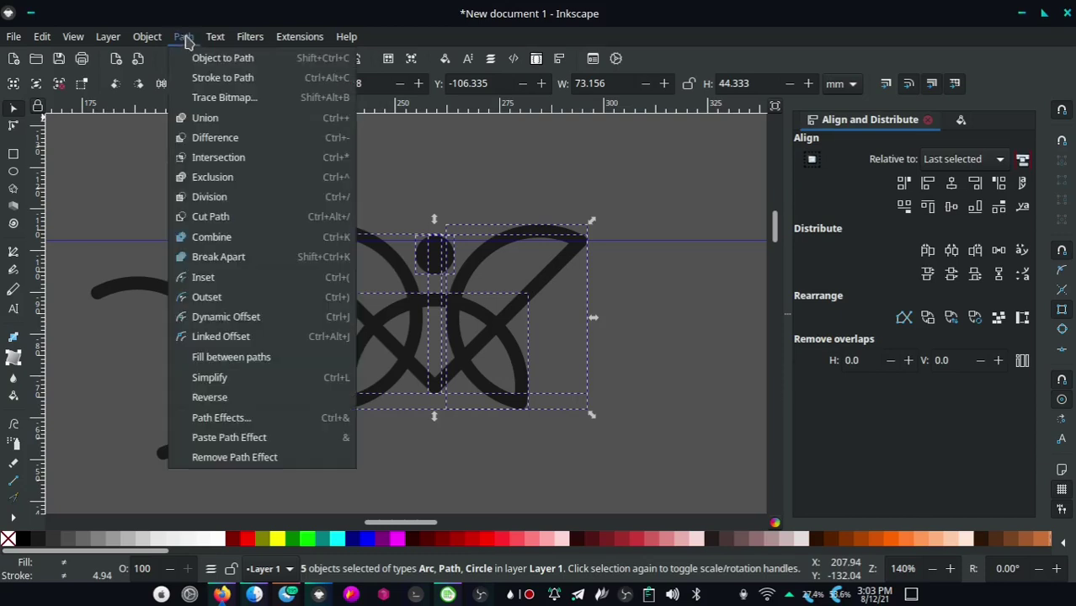
key(Return)
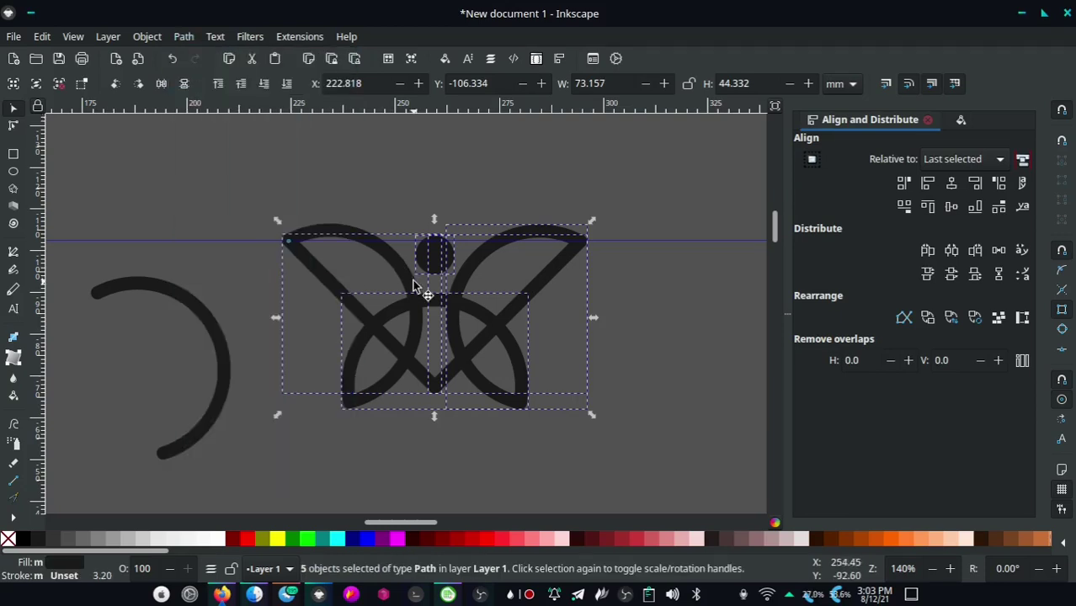
key(ctrl+shift+g)
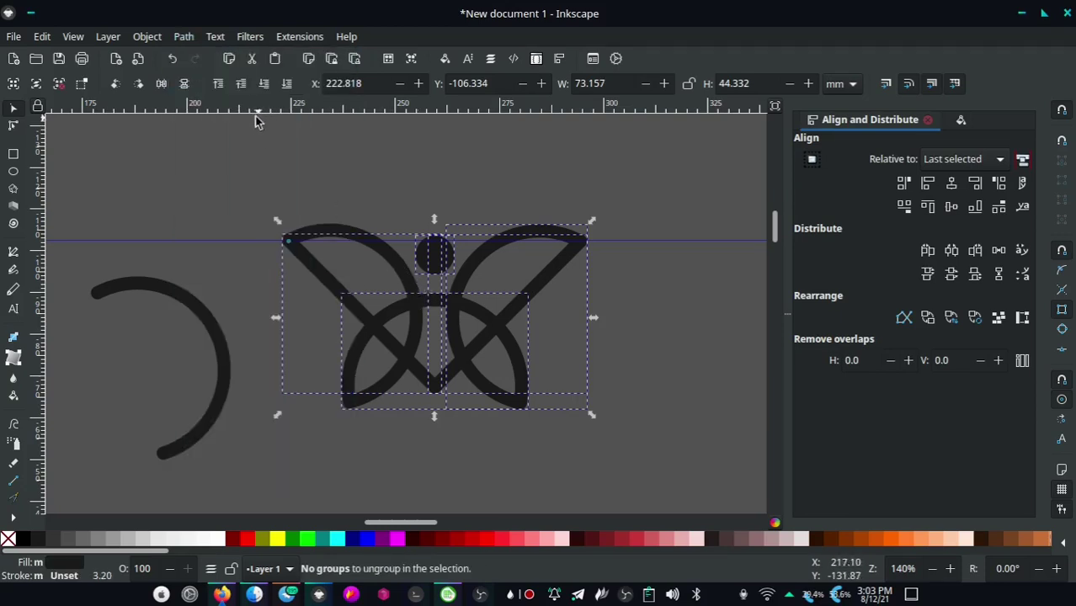
click(183, 36)
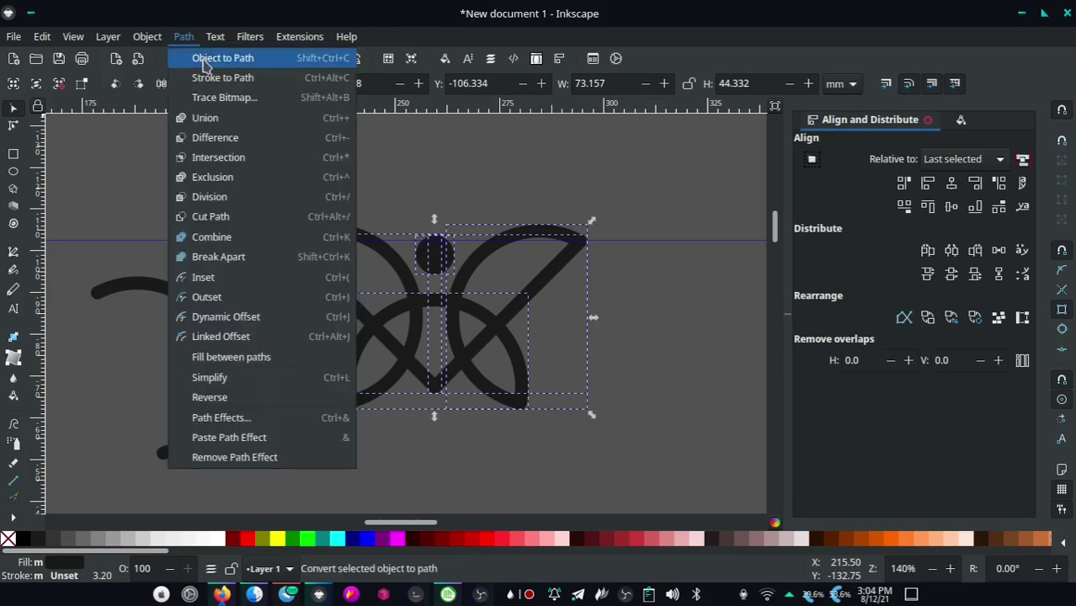
click(205, 66)
click(183, 36)
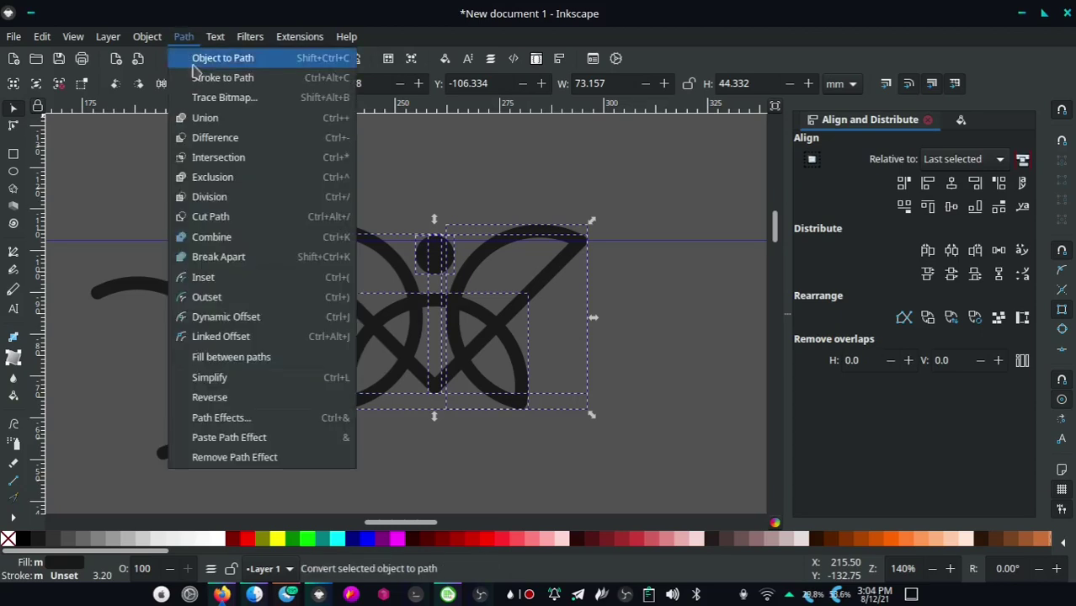
click(206, 118)
Change the merged butterfly's fill to pink
click(396, 539)
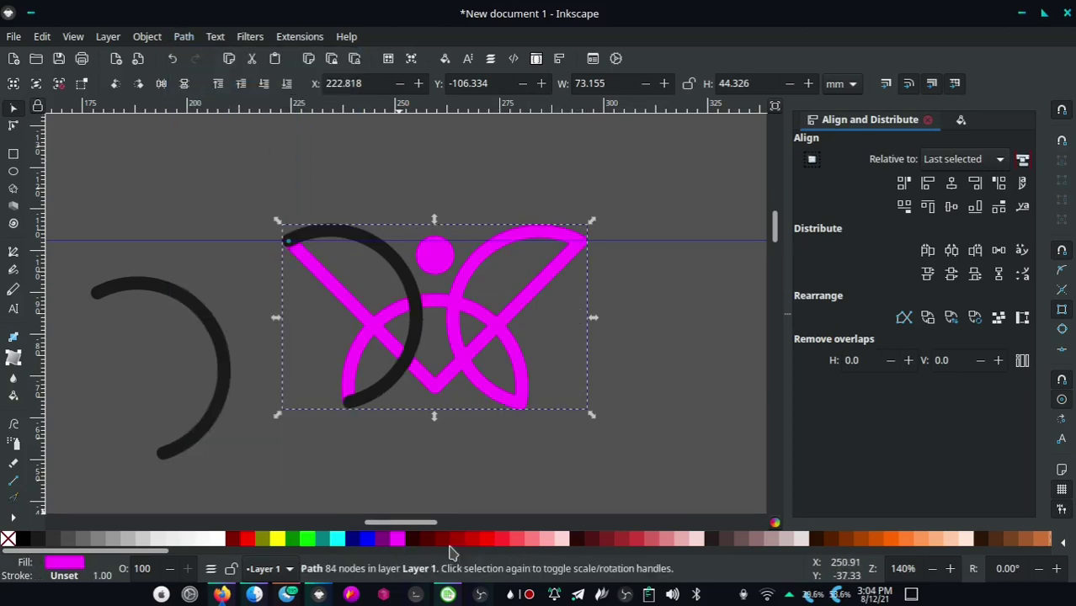
click(536, 539)
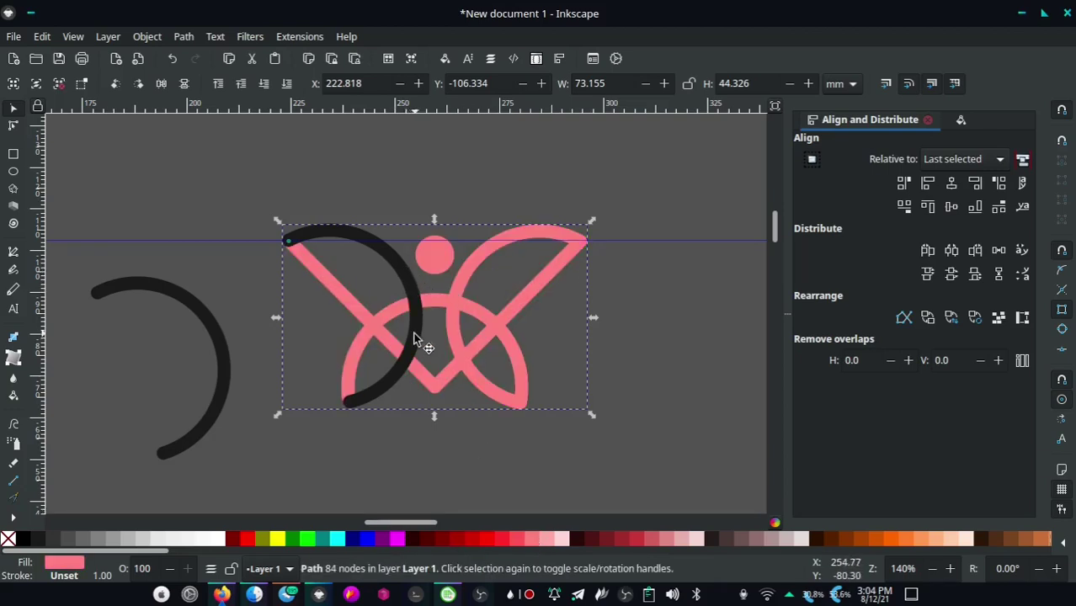
key(Escape)
Try uniting the black wing arc with the butterfly, then undo it
click(420, 303)
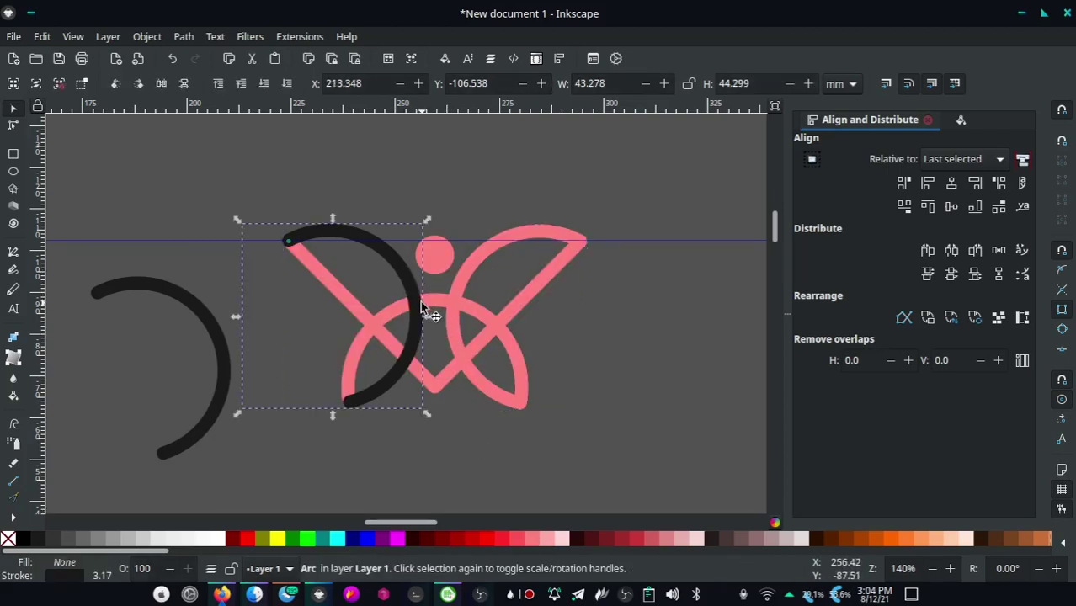
shift+click(468, 285)
click(184, 36)
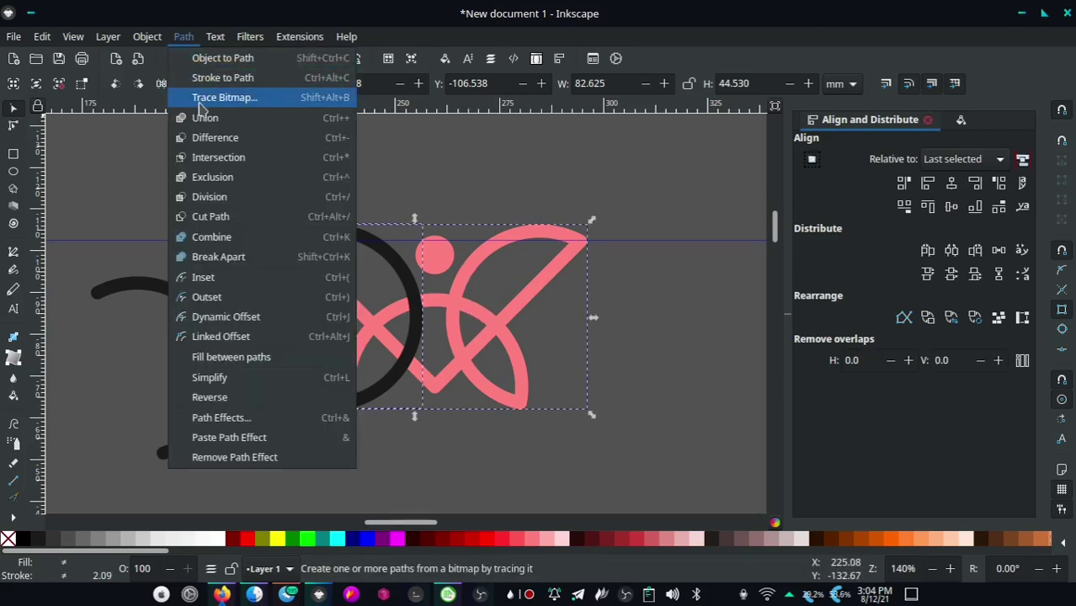
click(206, 113)
key(ctrl+z)
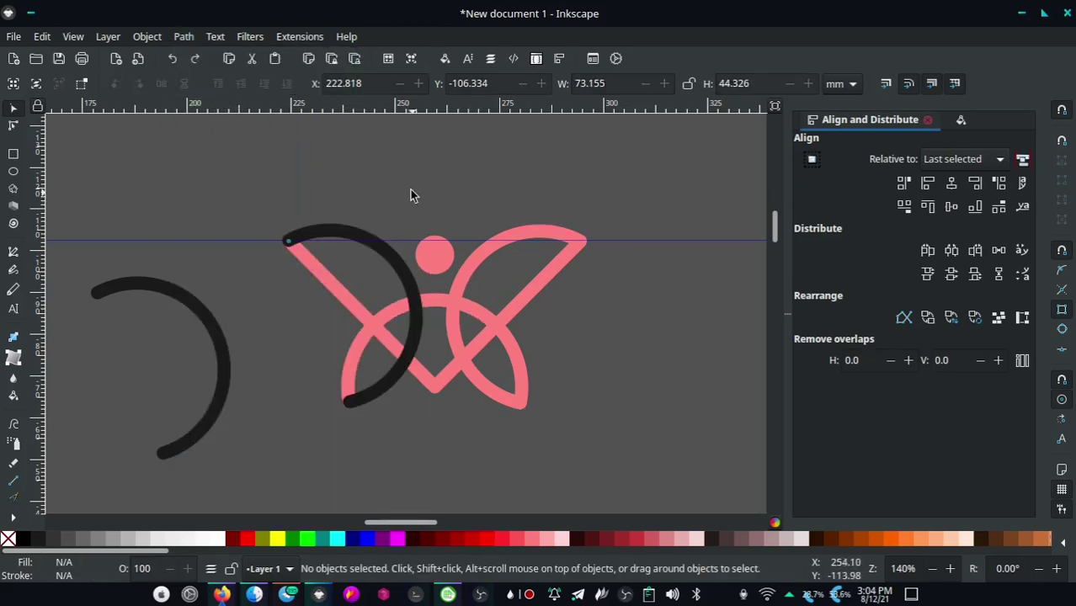
Convert the black arc's stroke to a path and union it into the pink butterfly
click(404, 285)
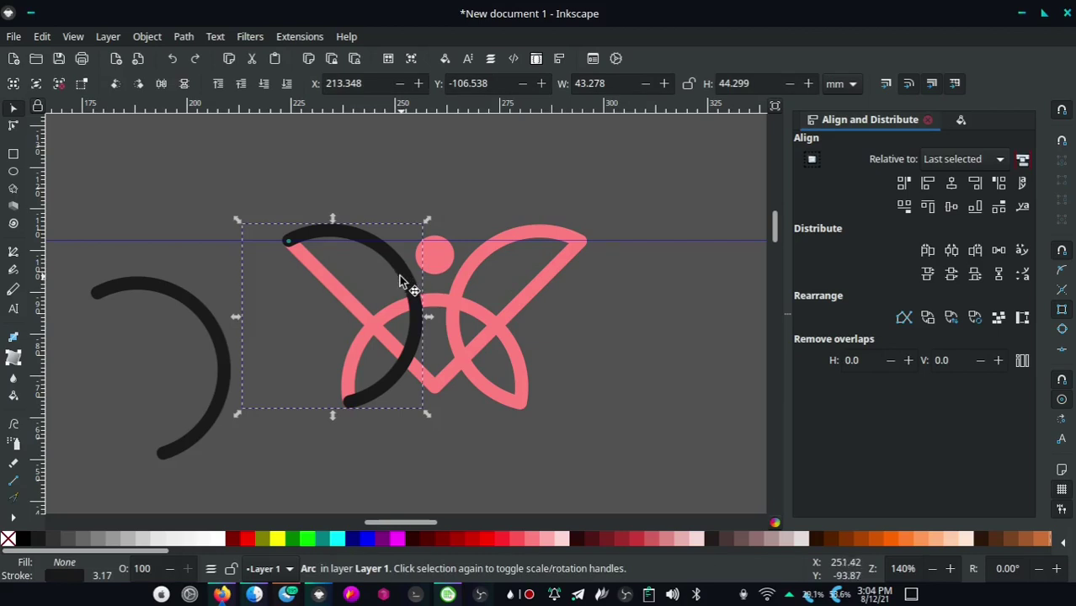
scroll(379, 266, right, 1)
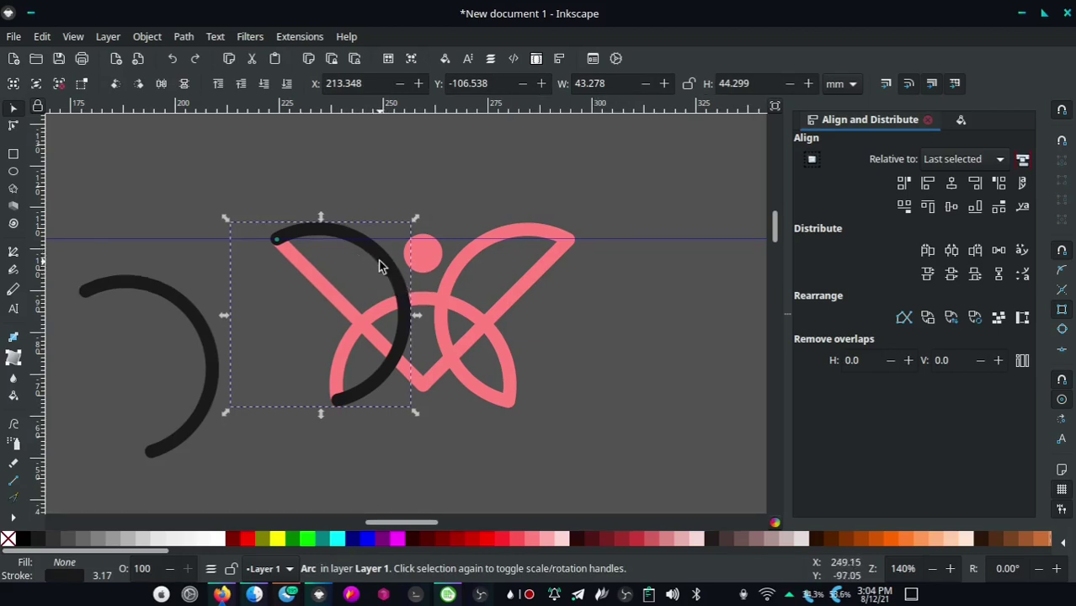
click(183, 36)
click(223, 74)
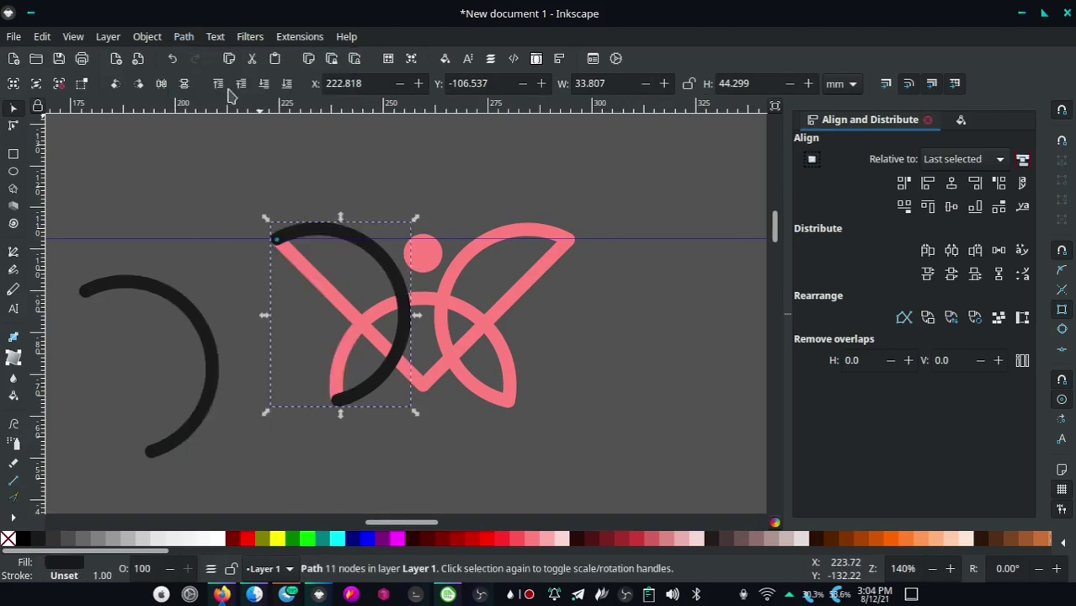
shift+click(461, 267)
click(183, 36)
click(204, 116)
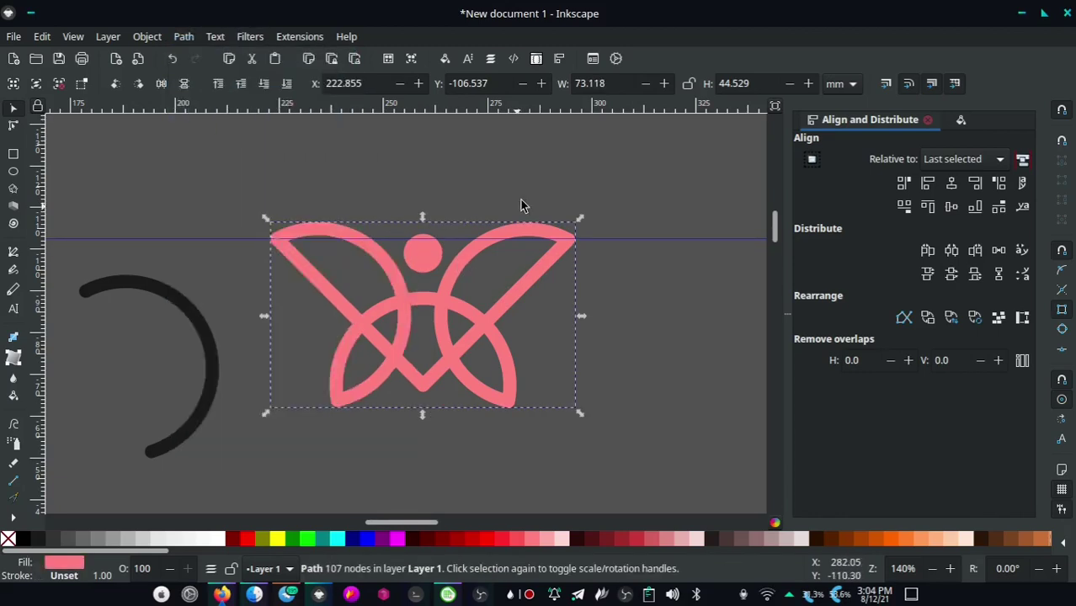
key(Escape)
click(219, 337)
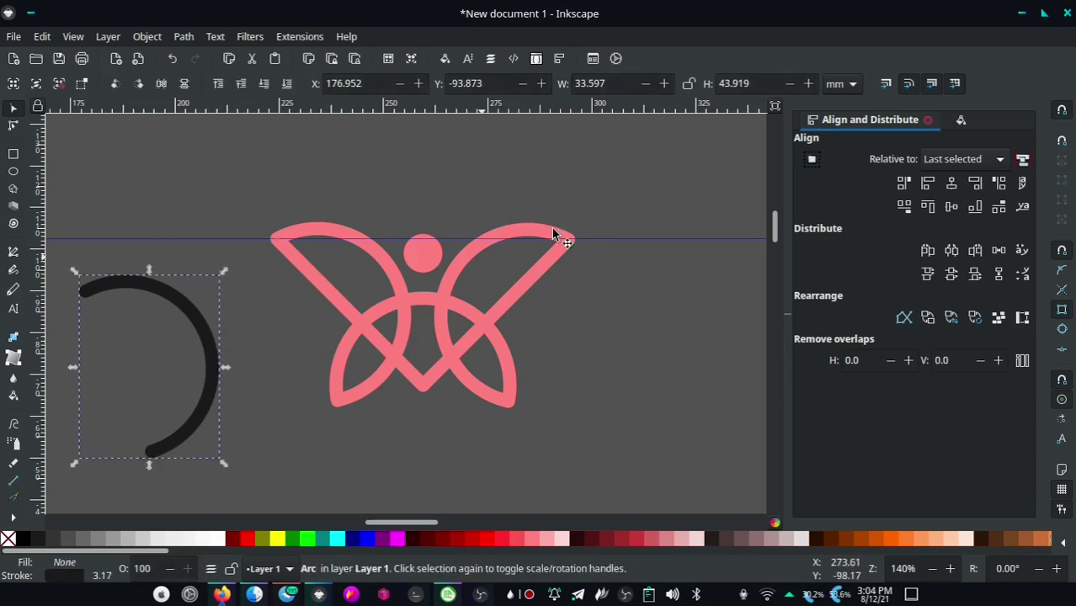
drag(691, 169, 249, 480)
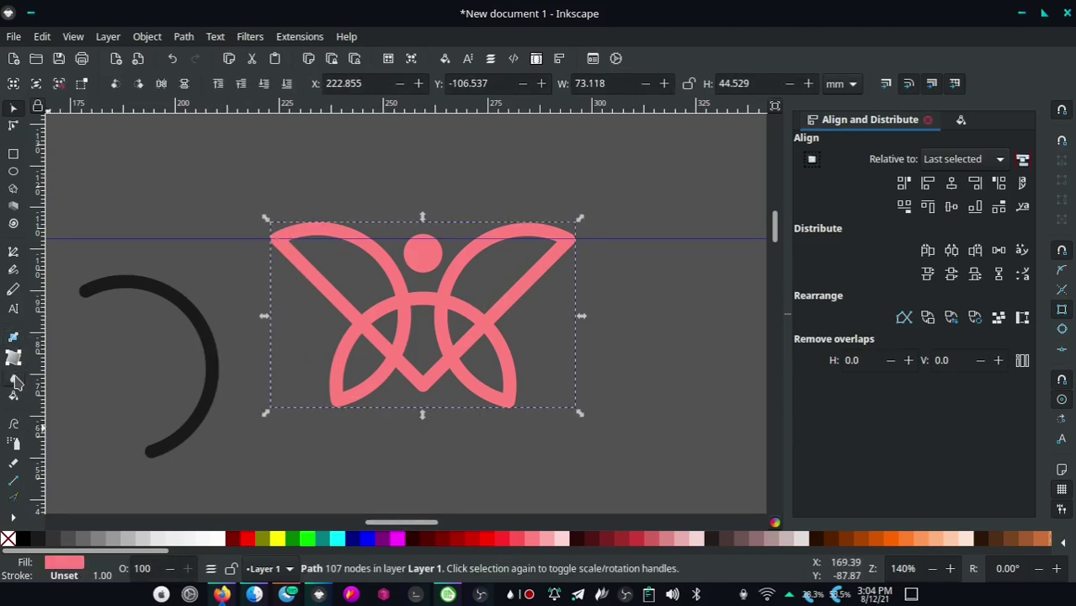
Give the butterfly a diagonal fuchsia-to-teal linear gradient and move the spare arc aside
click(14, 339)
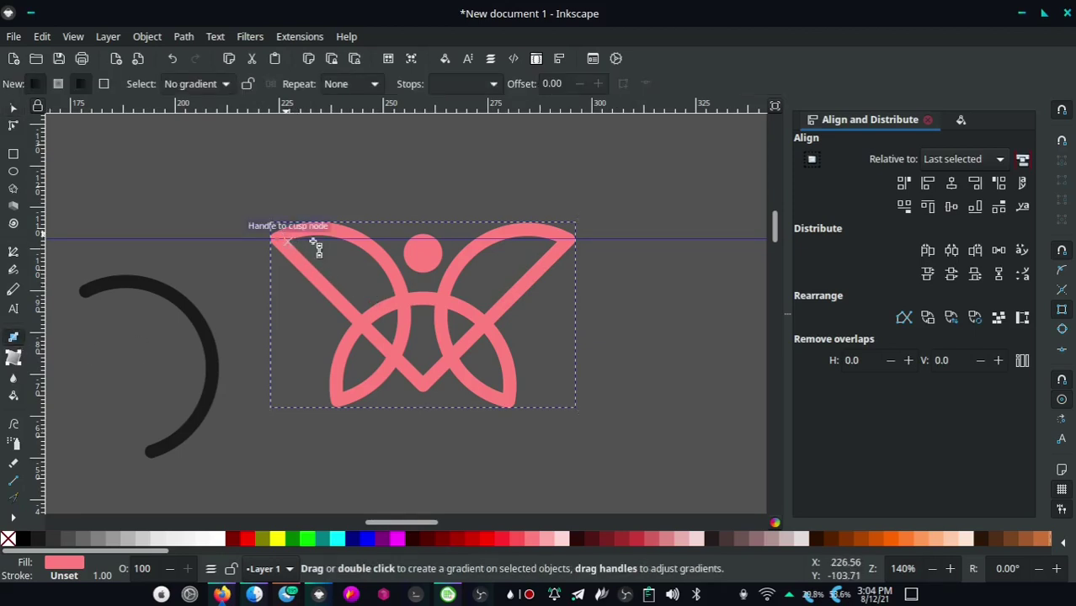
drag(287, 241, 530, 354)
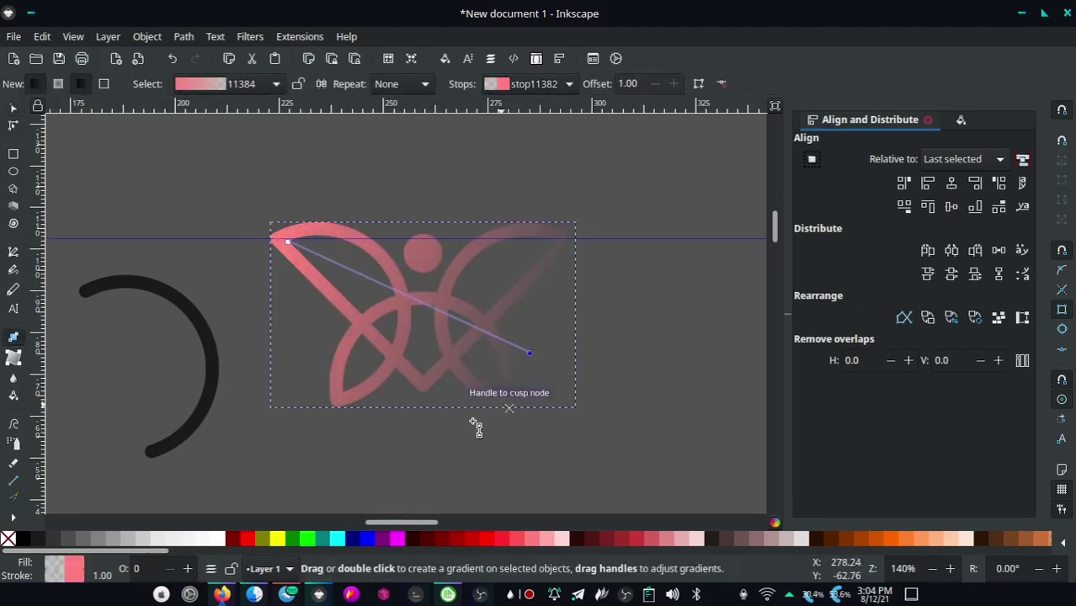
click(328, 539)
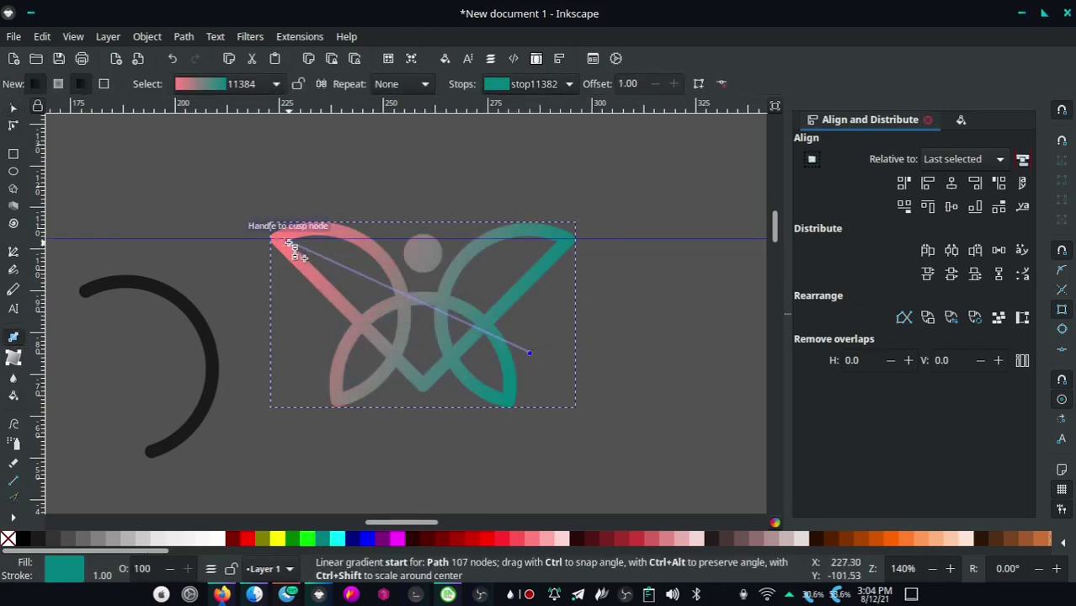
click(287, 242)
click(336, 540)
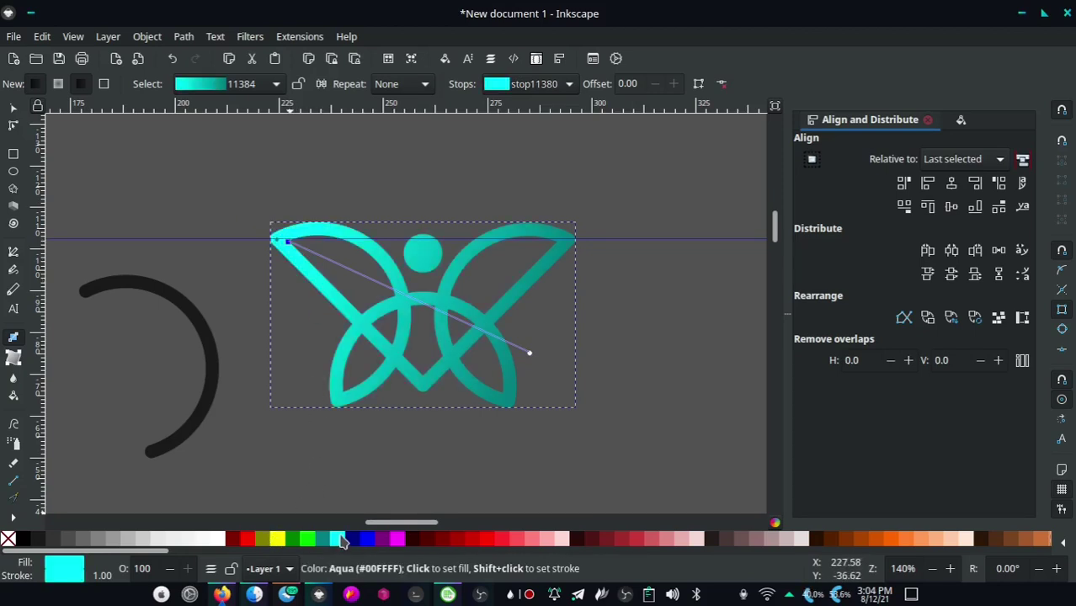
click(400, 542)
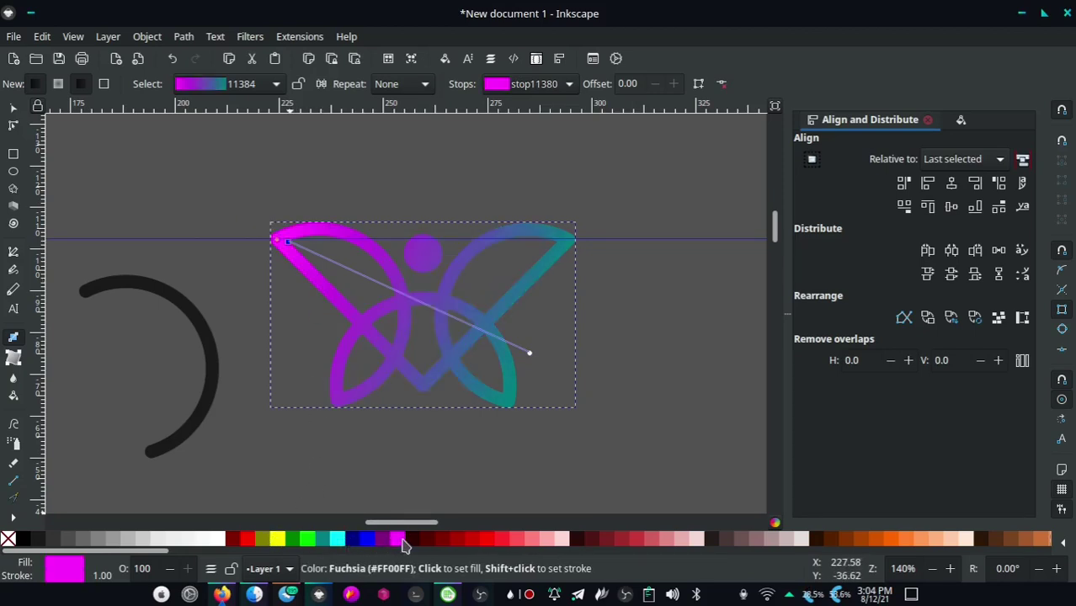
click(12, 110)
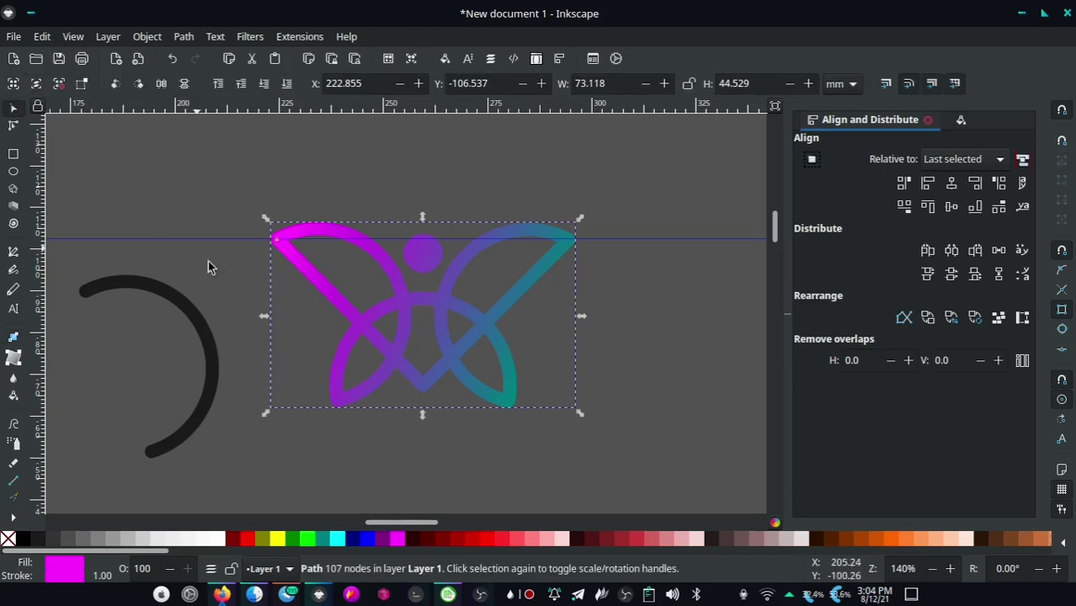
drag(208, 325, 99, 352)
Draw a large square filled 90% gray and lower it behind the butterfly
click(12, 154)
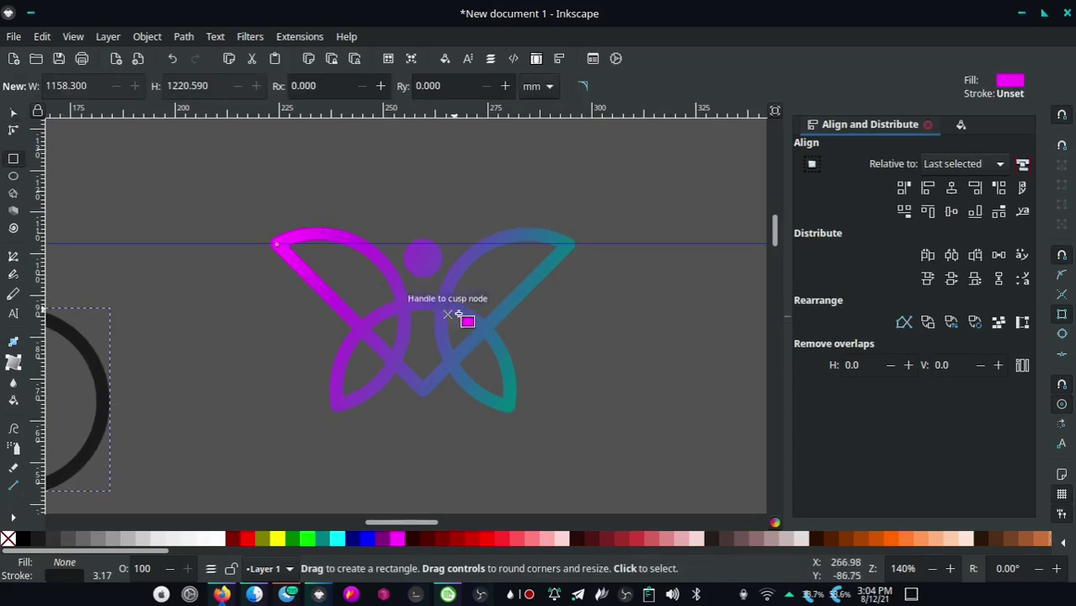
ctrl+scroll(493, 348, down, 2)
ctrl+scroll(492, 347, down, 1)
mouse_move(680, 162)
mouse_down()
mouse_move(461, 400)
mouse_move(343, 472)
mouse_up()
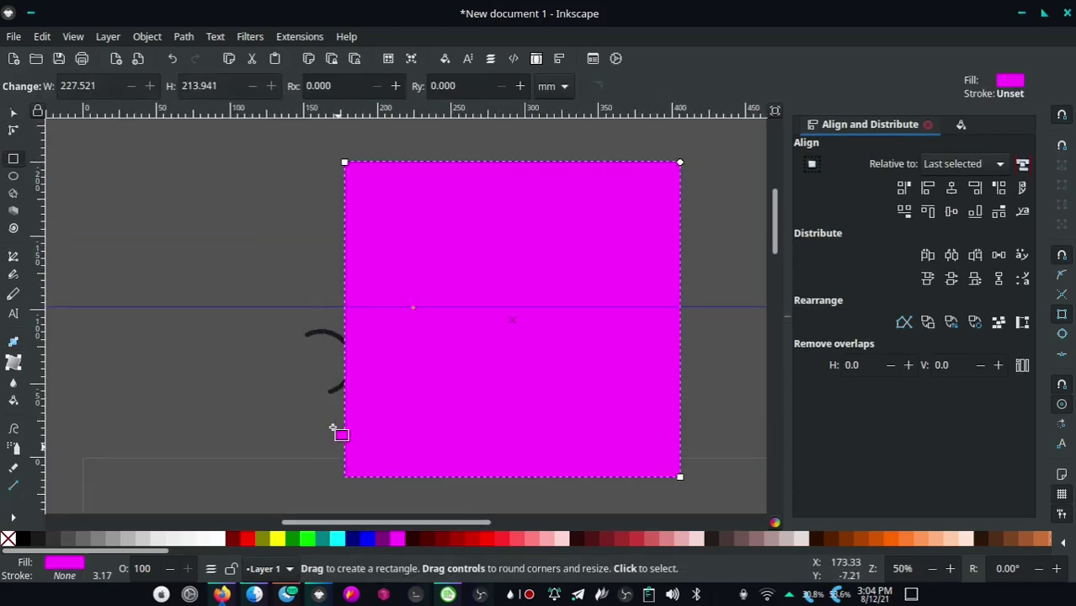
click(13, 109)
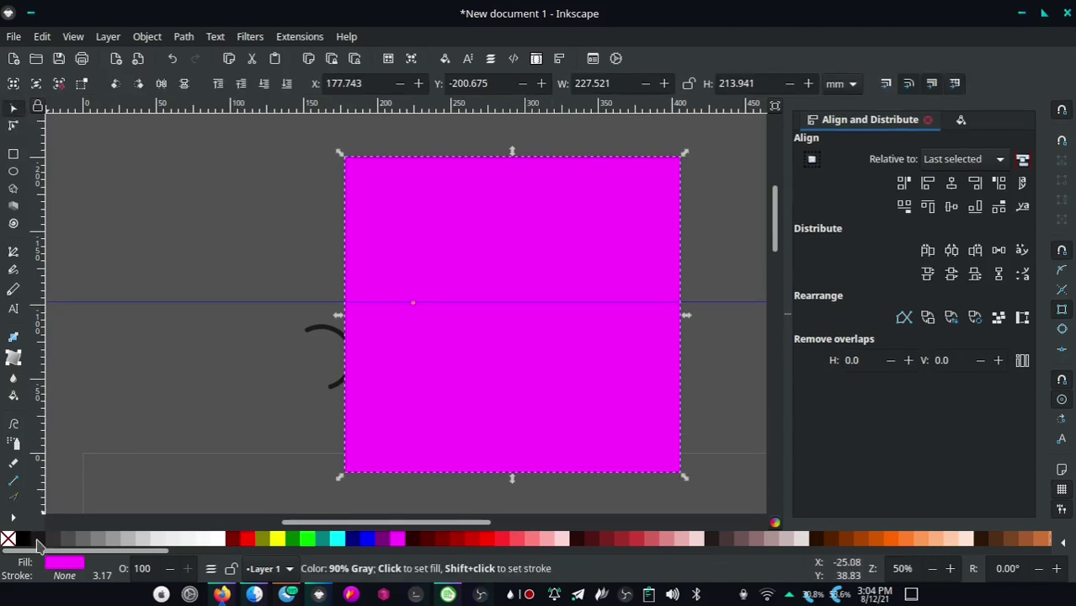
click(35, 538)
click(286, 83)
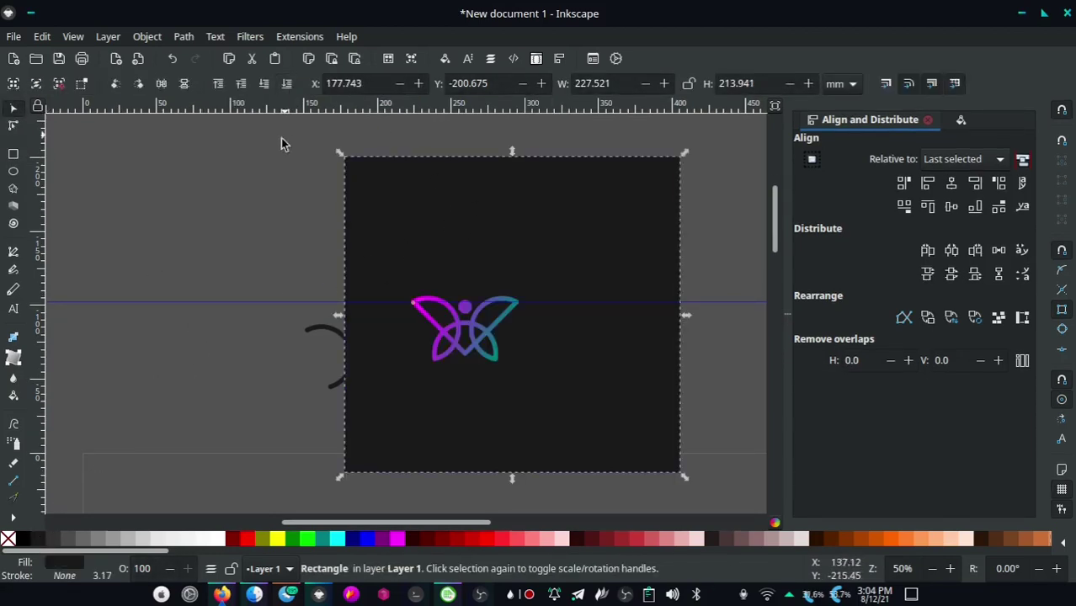
Move the butterfly up into the dark square's upper part
key(Escape)
click(467, 337)
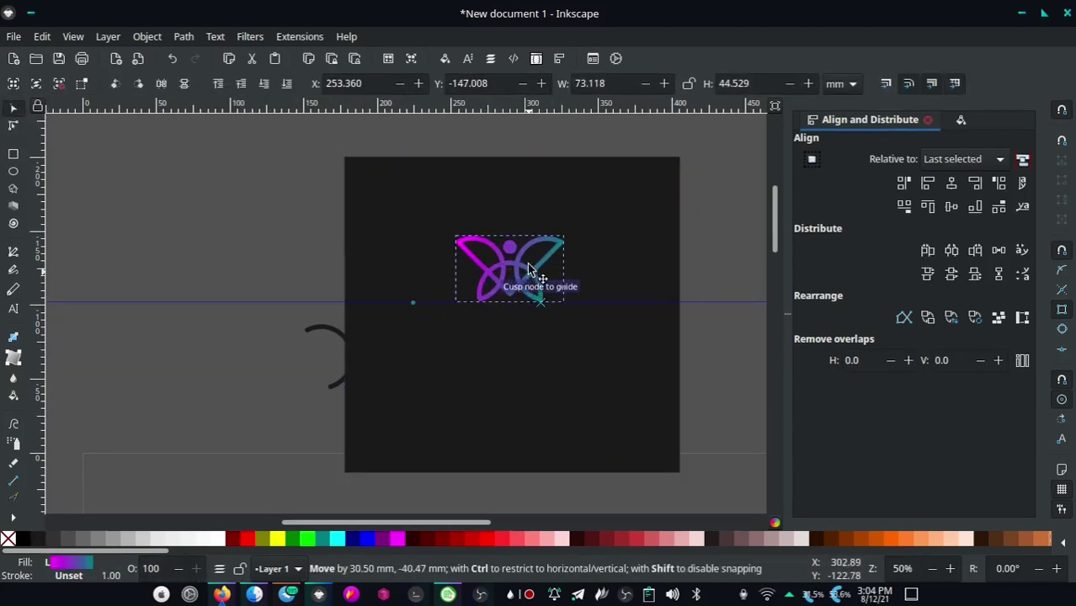
drag(481, 341, 519, 248)
key(Escape)
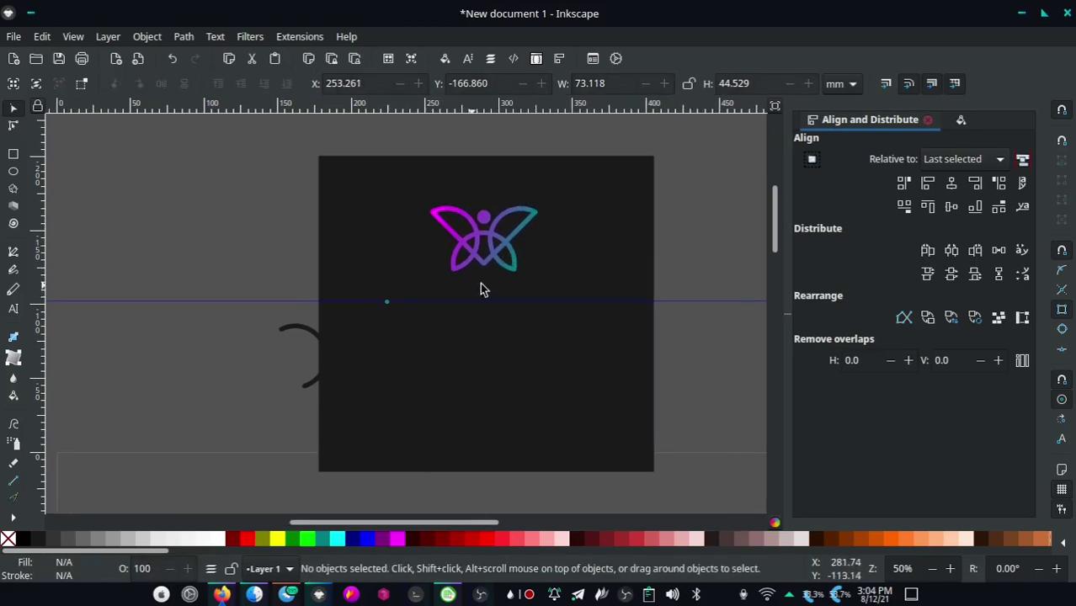
ctrl+scroll(488, 282, up, 2)
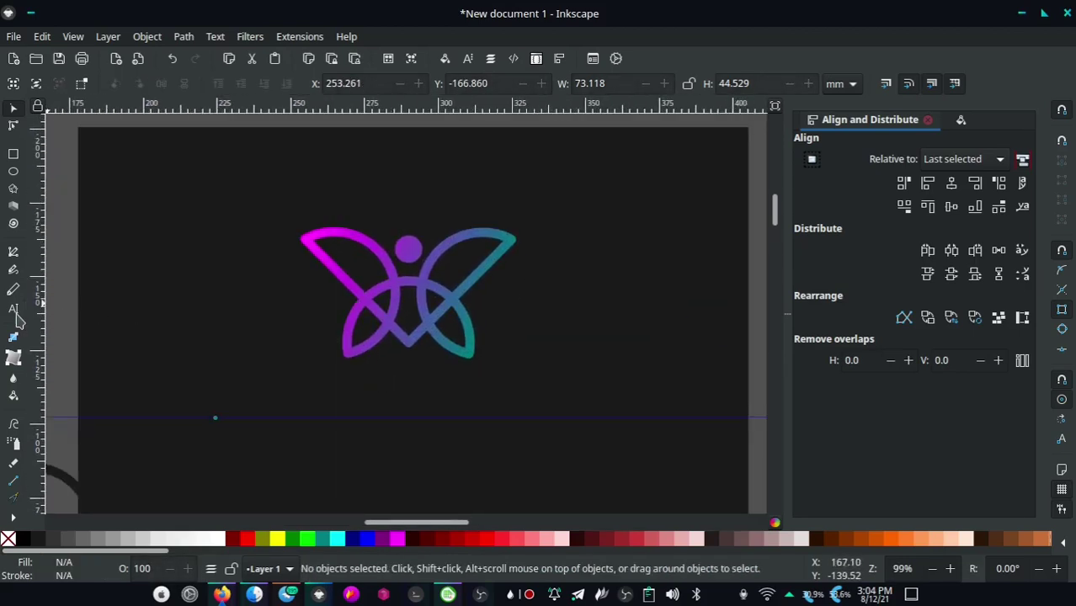
Add a text object below the logo reading 'ButterFly'
click(15, 310)
click(349, 455)
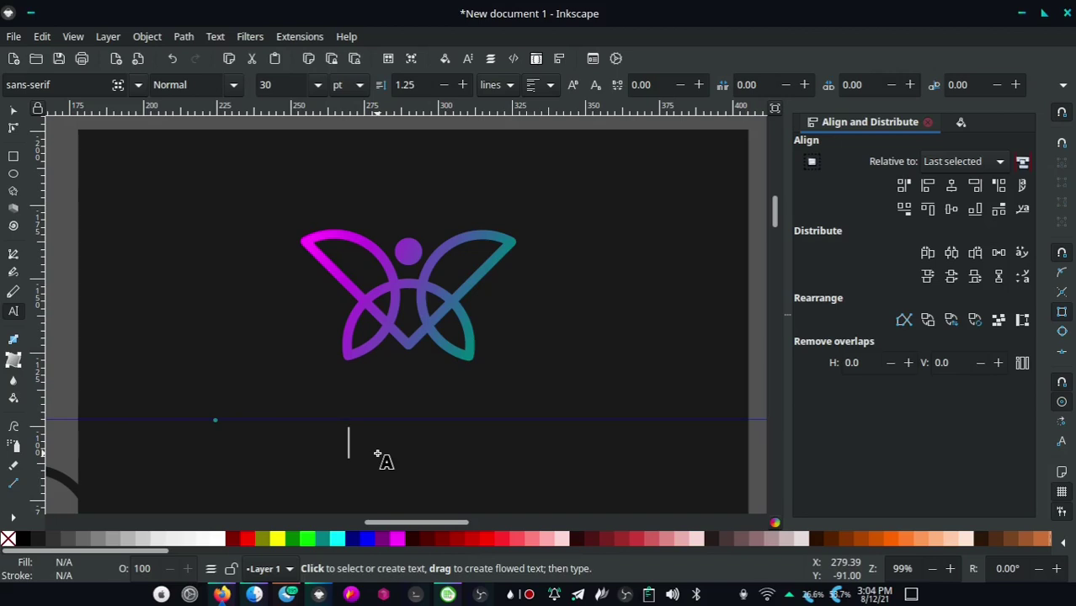
text(BUTTER)
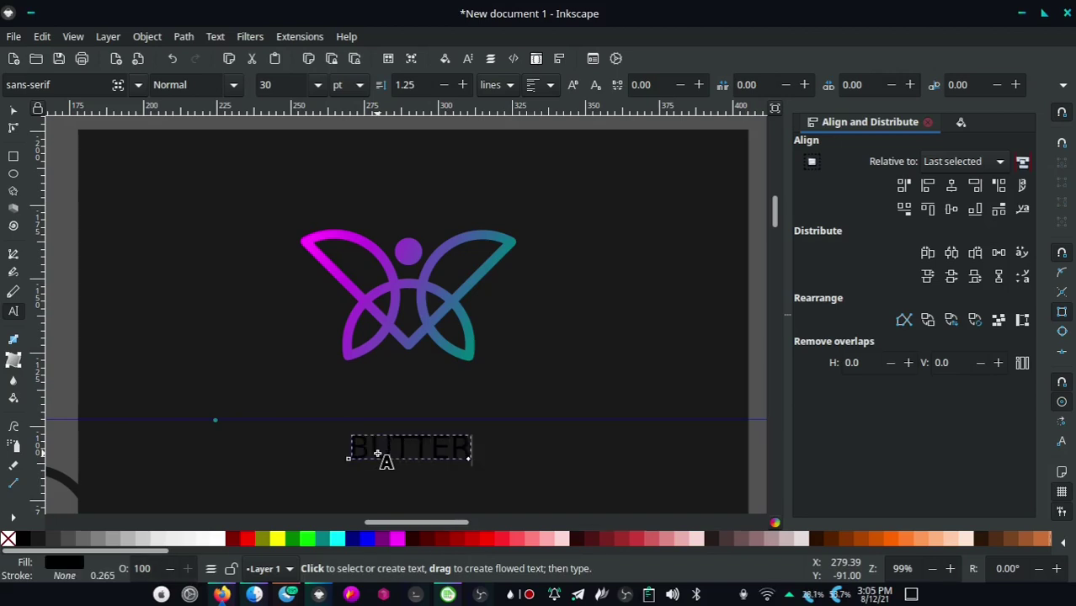
text(FLU)
key(ctrl+a)
key(BackSpace)
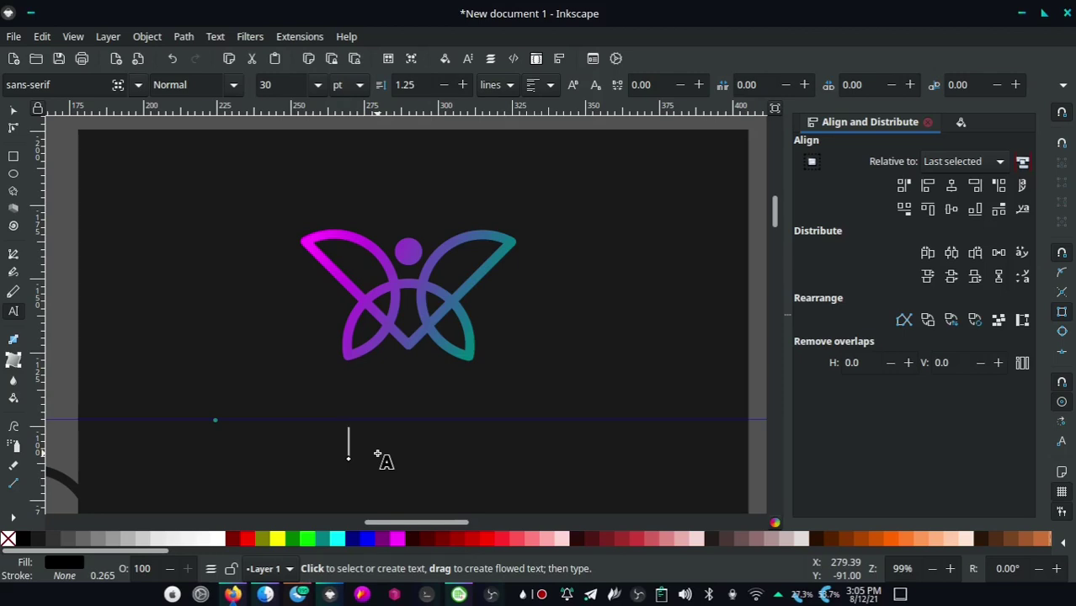
text(Butt)
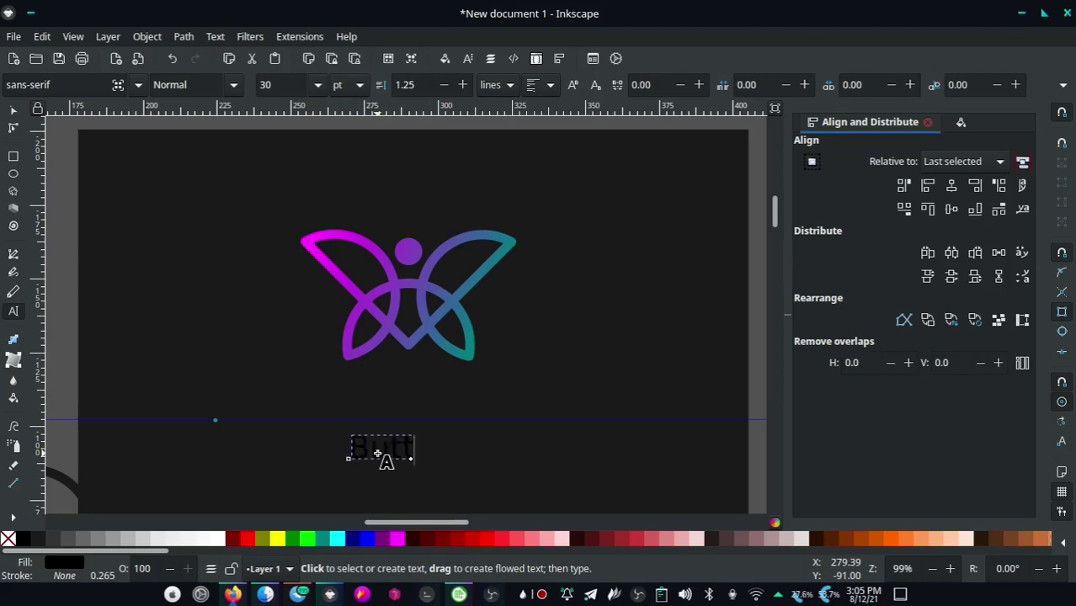
text(erfly)
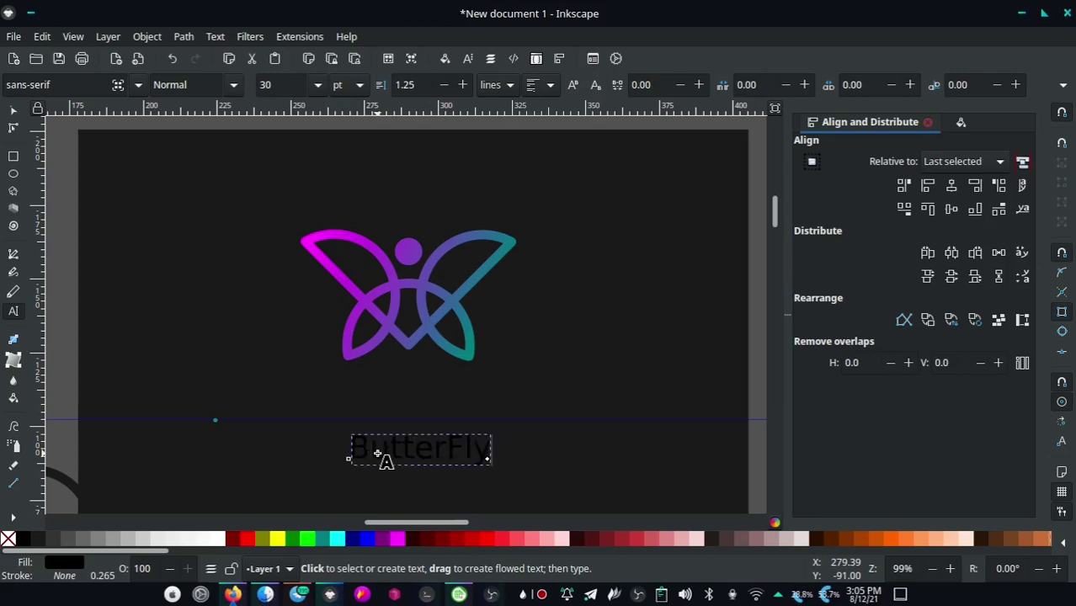
Make the ButterFly text white and scale it up
key(ctrl+a)
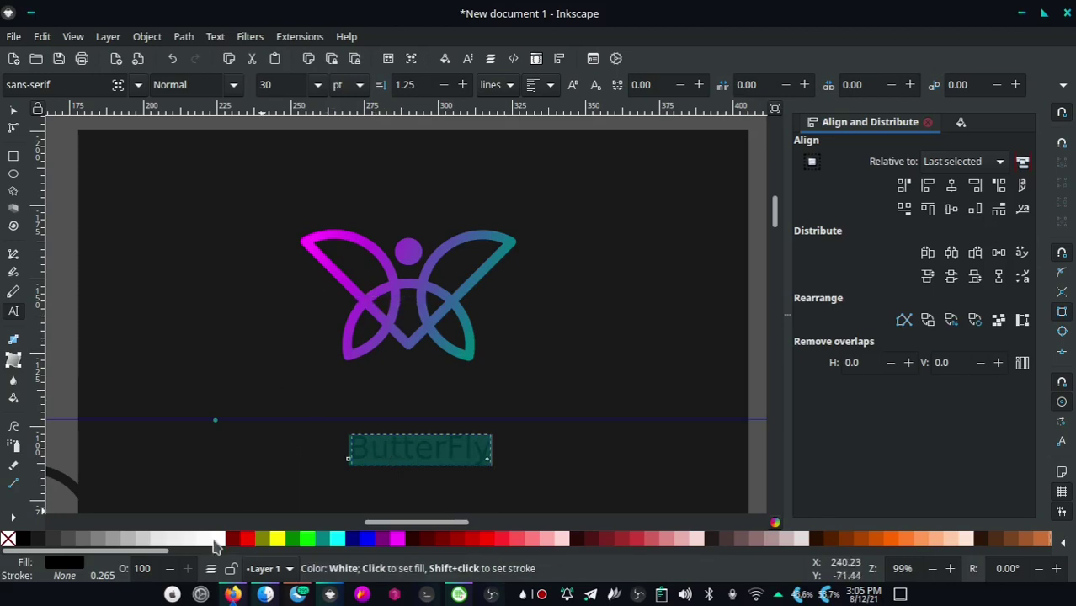
click(217, 538)
click(13, 111)
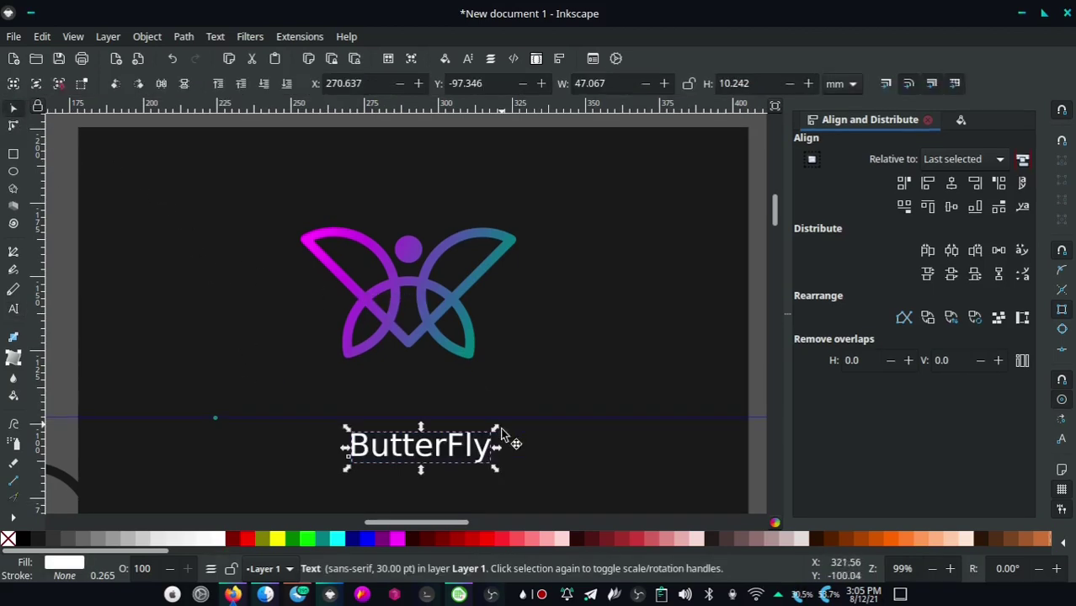
drag(496, 431, 525, 418)
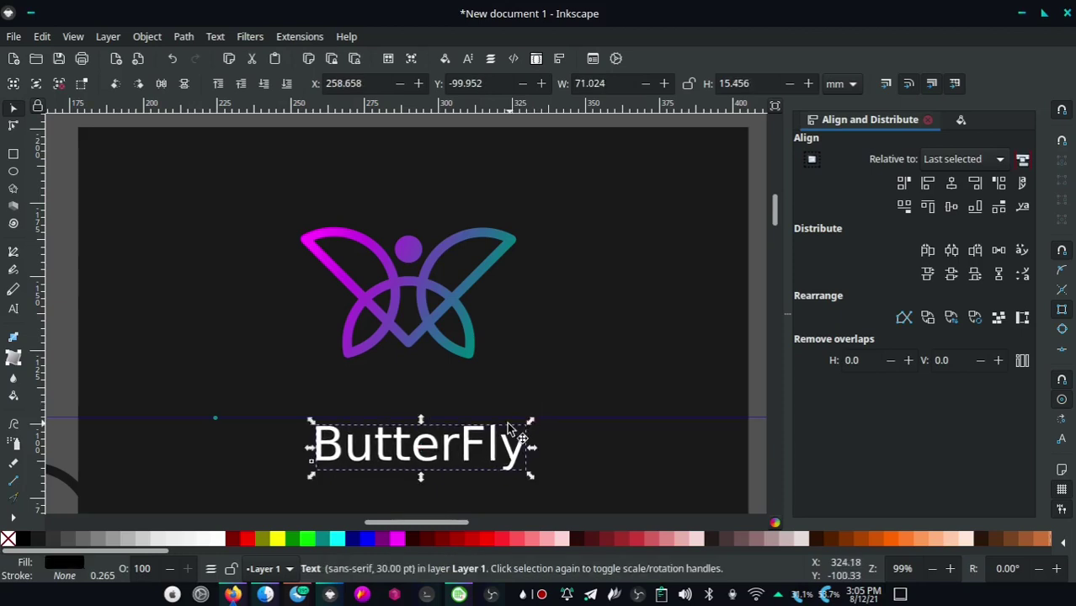
Set the ButterFly text in Montserrat Medium
double_click(451, 446)
key(ctrl+a)
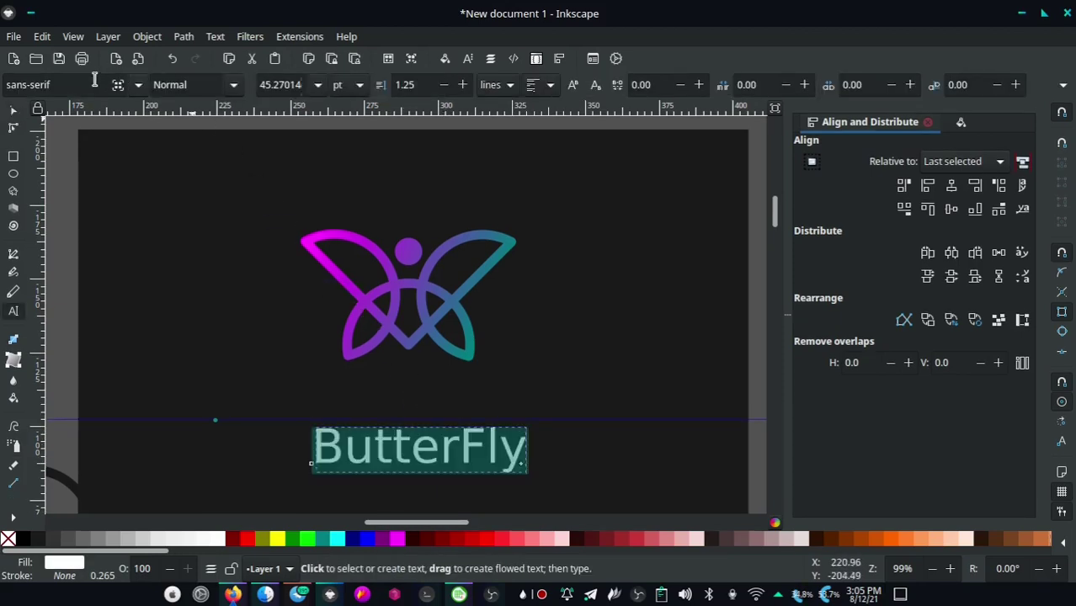
drag(95, 79, 3, 61)
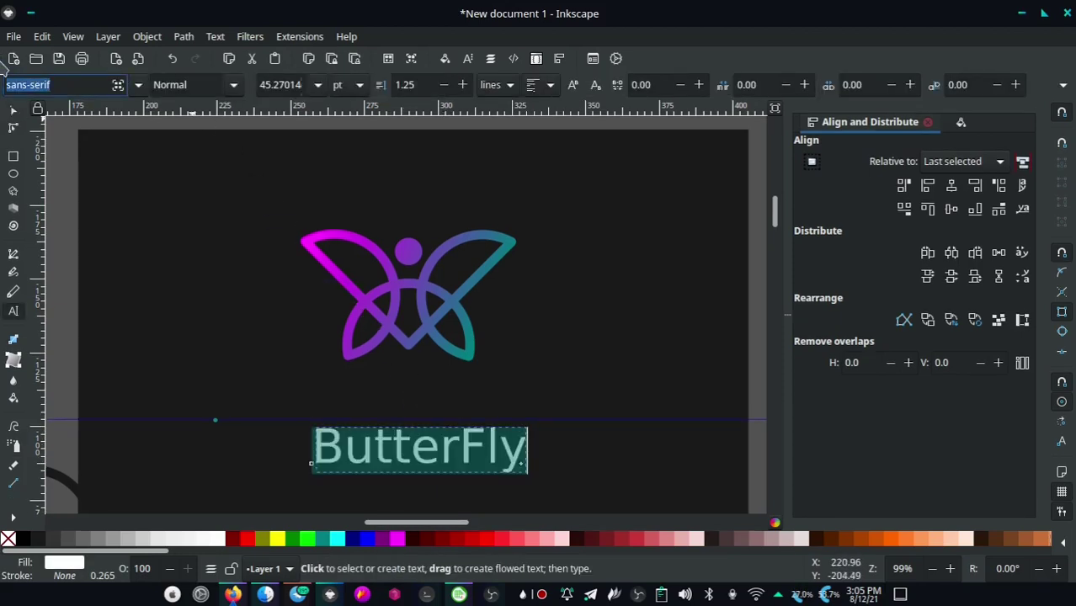
text(Seymour One)
key(Return)
drag(97, 85, 1, 75)
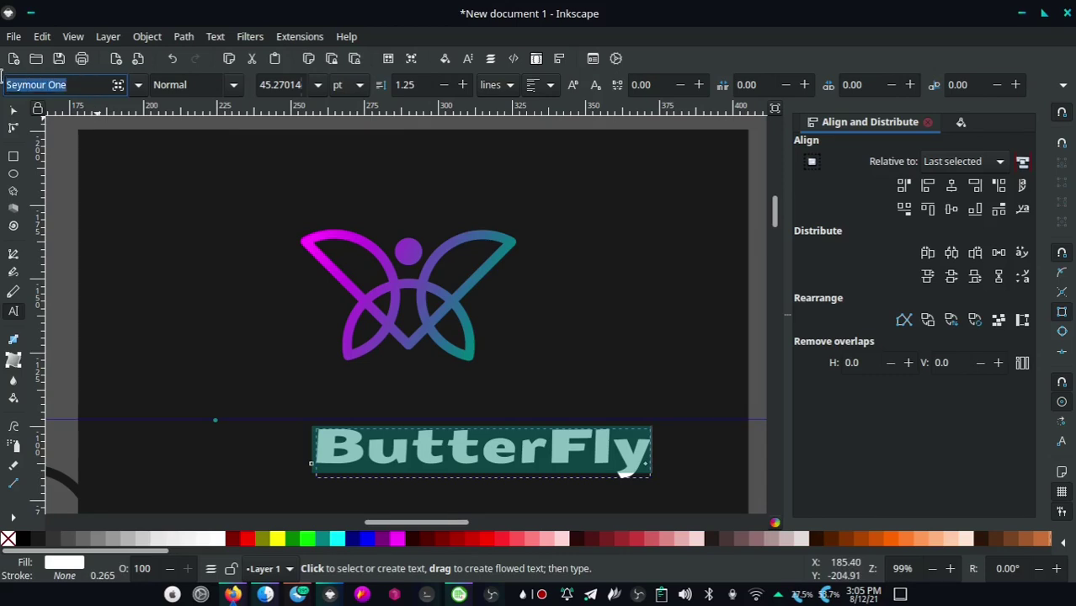
text(mo)
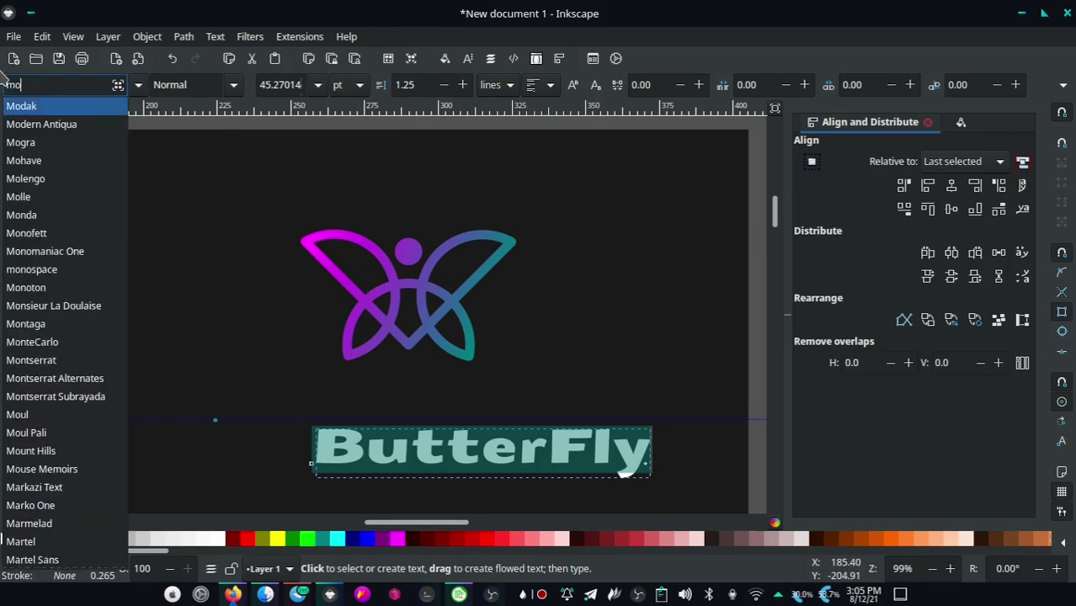
text(n)
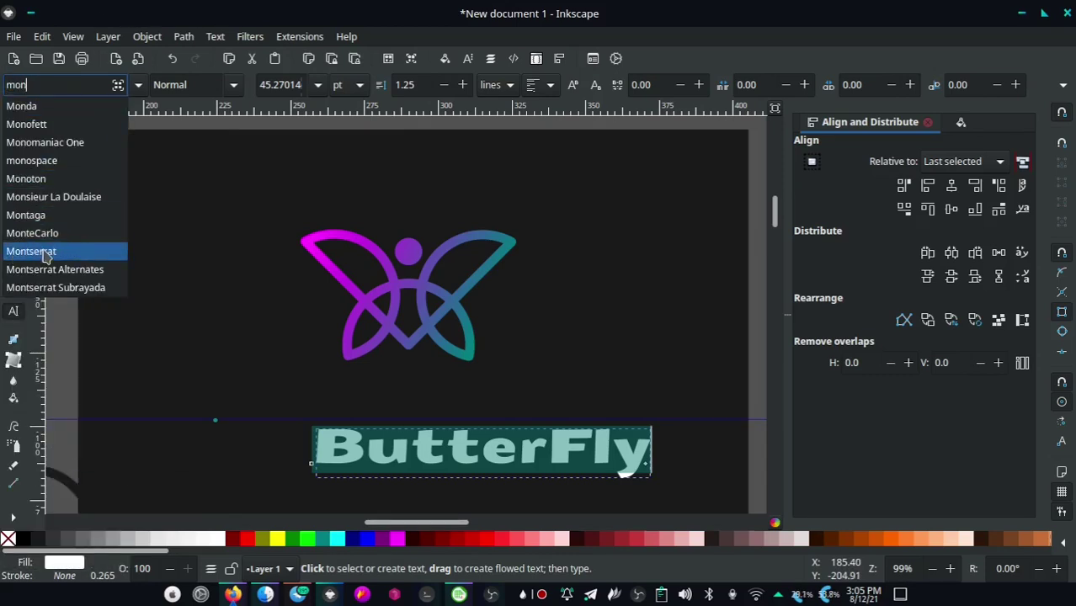
click(44, 251)
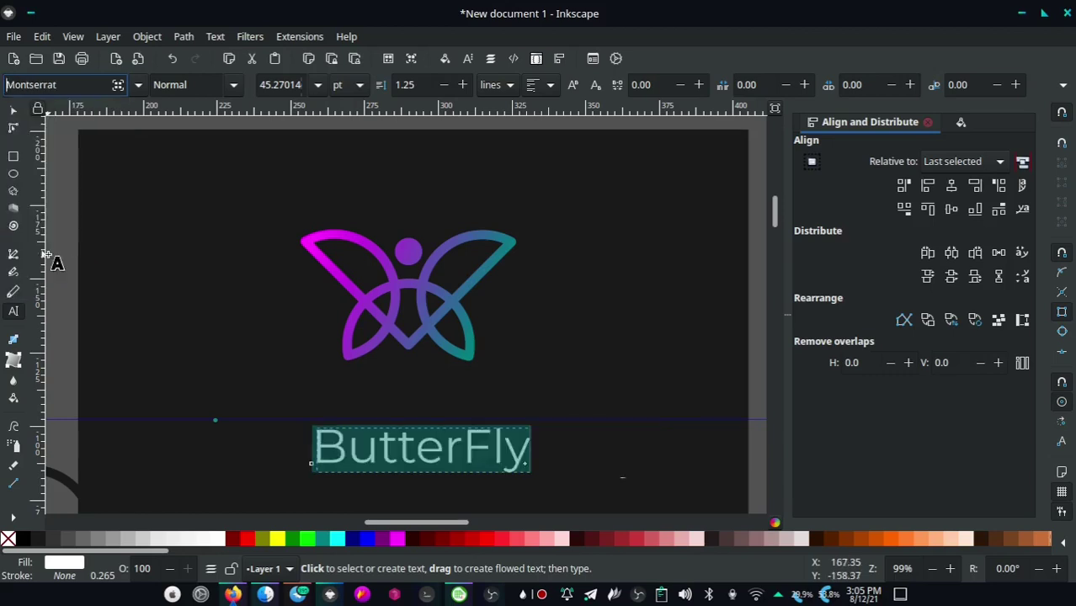
click(233, 88)
click(186, 293)
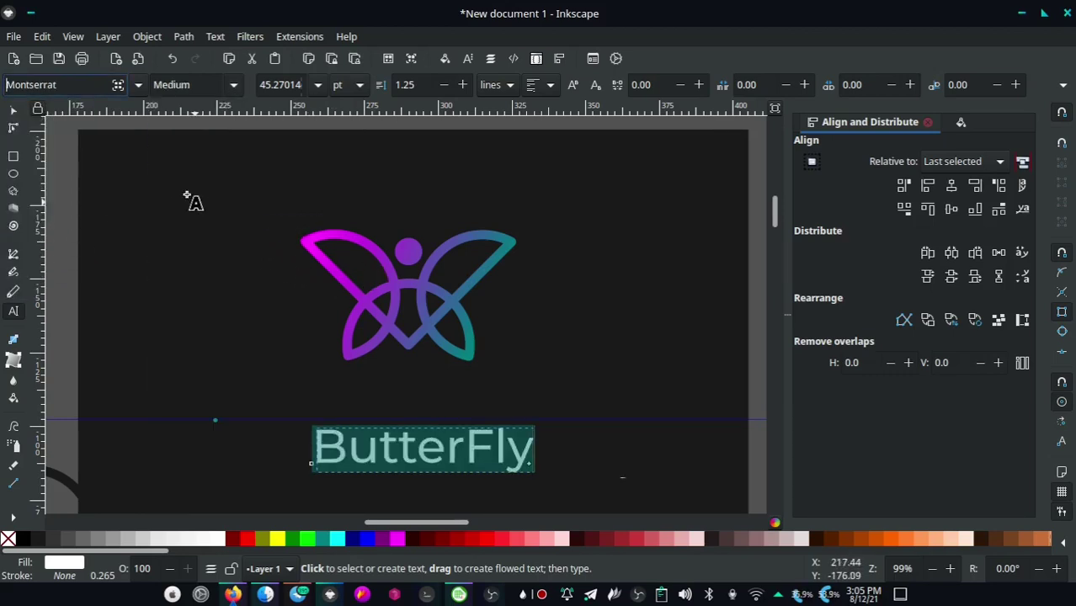
Move ButterFly just below the butterfly and centre it horizontally under the logo
click(14, 110)
drag(469, 450, 456, 409)
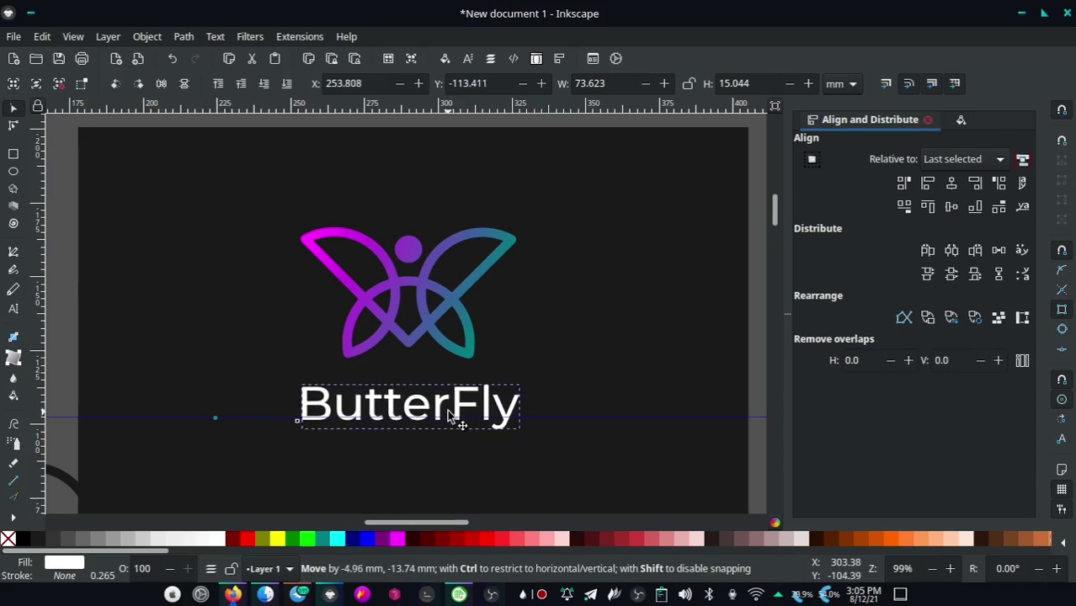
shift+click(418, 350)
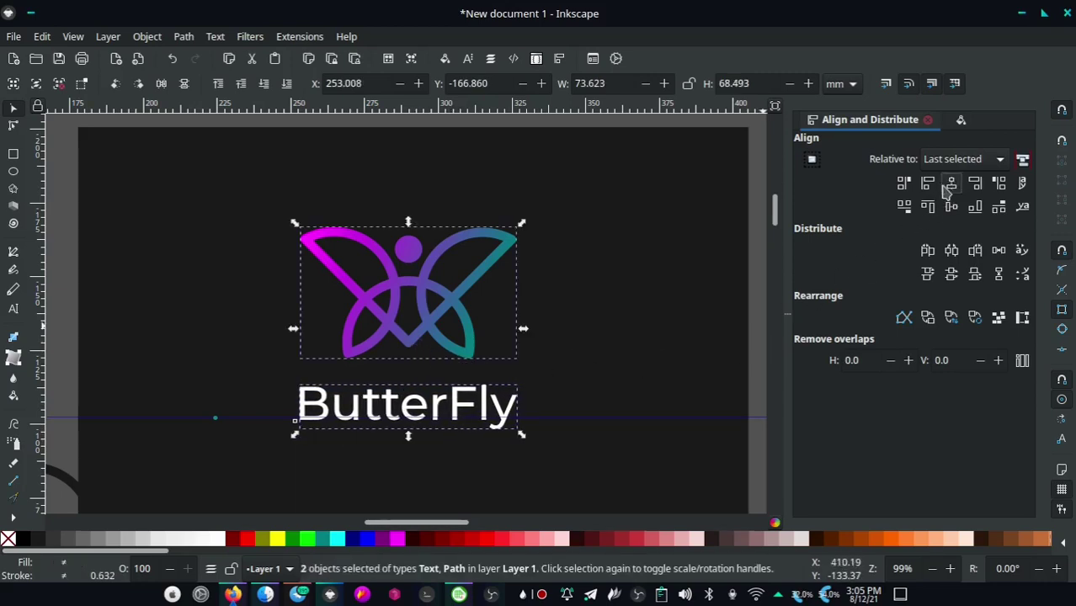
click(591, 314)
scroll(444, 404, up, 1)
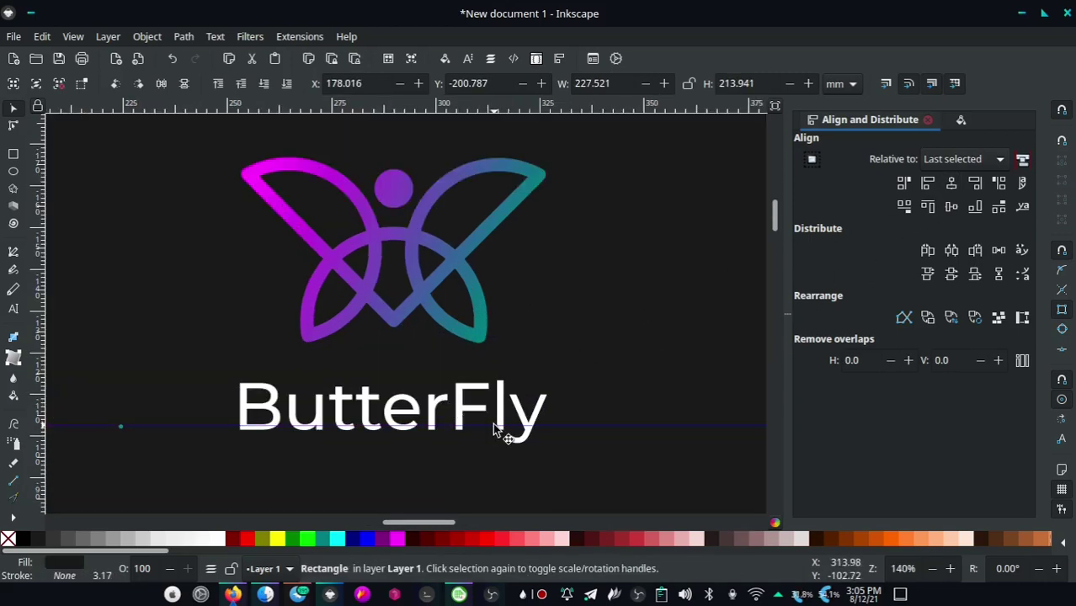
Move the guide up between the ButterFly logo and the text below
drag(493, 423, 490, 325)
scroll(490, 325, up, 1)
scroll(367, 202, down, 5)
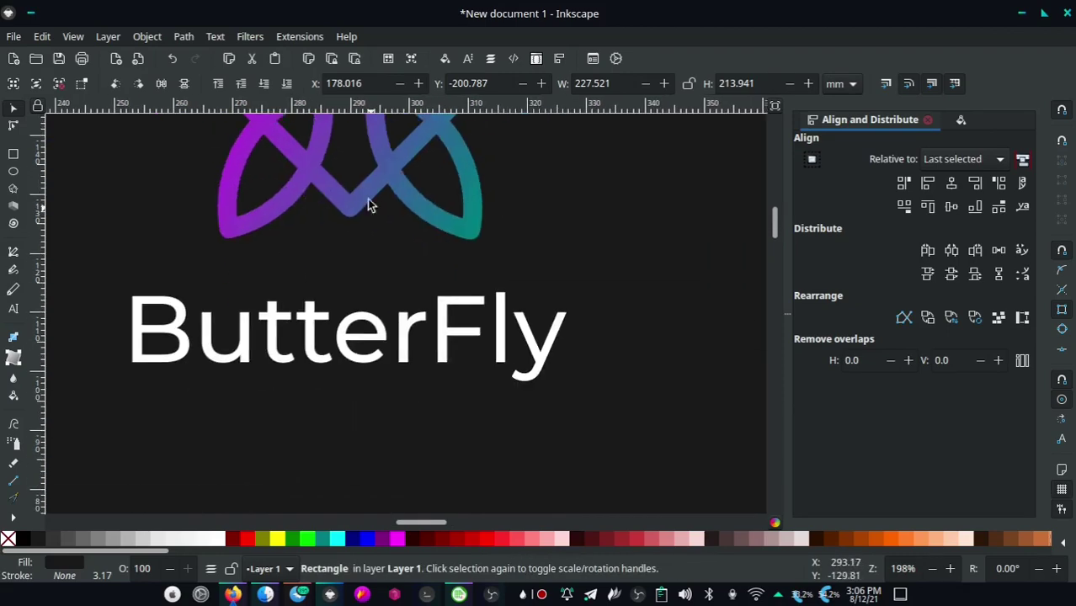
Type 'beauty center' as a new text line below ButterFly, fixing the 'cewnter' typo
click(13, 312)
click(286, 432)
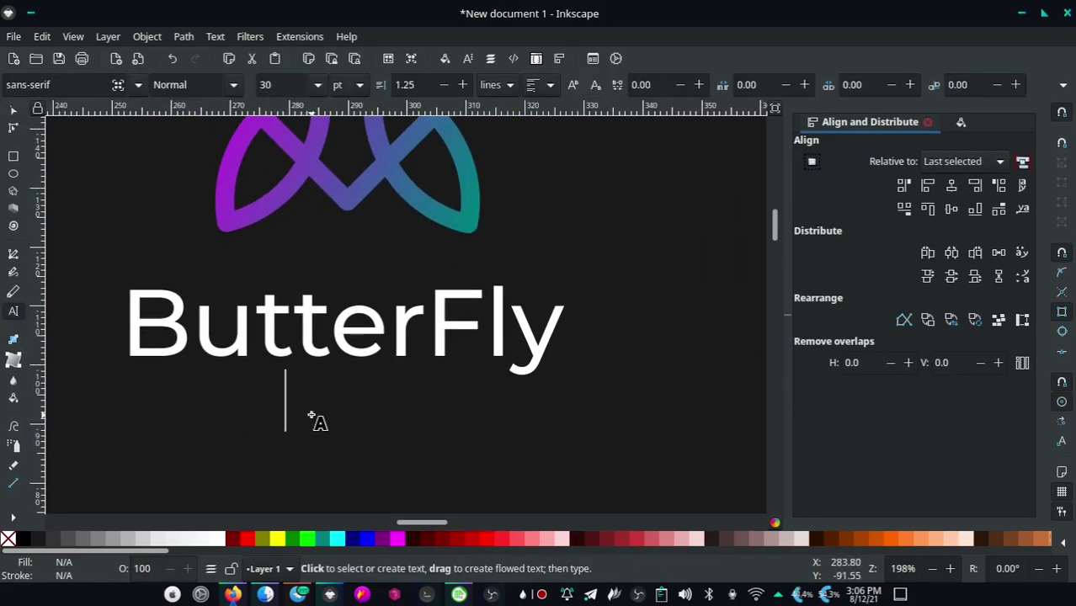
text(beauty cewnter)
key(Left)
key(Left)
key(Left)
key(BackSpace)
key(ctrl+a)
Make 'beauty center' white, shrink it, and widen its letter spacing
click(214, 539)
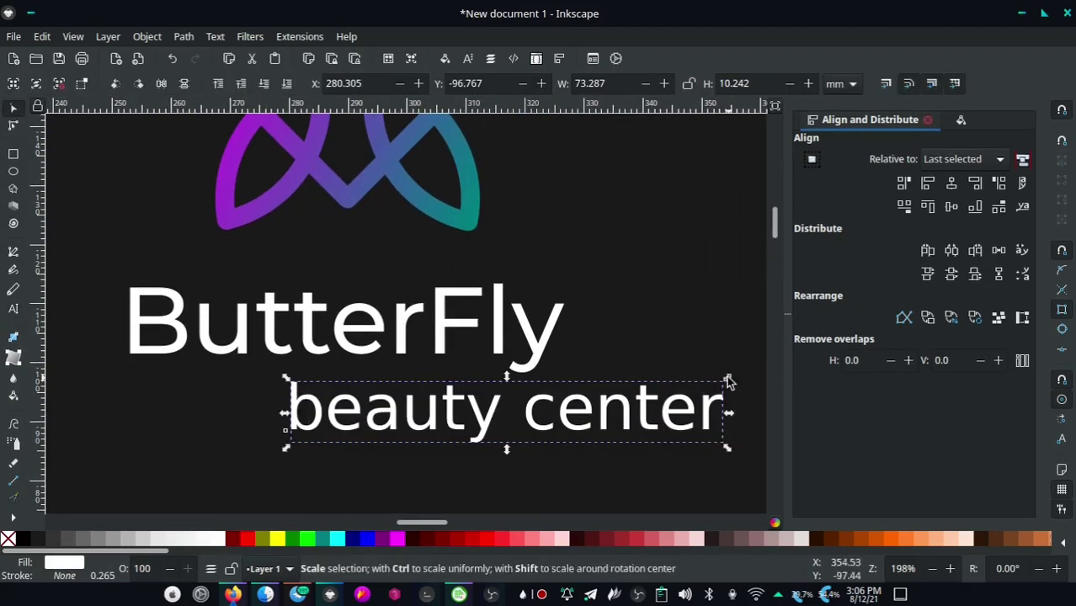
drag(728, 377, 492, 395)
click(699, 84)
click(698, 84)
click(698, 84)
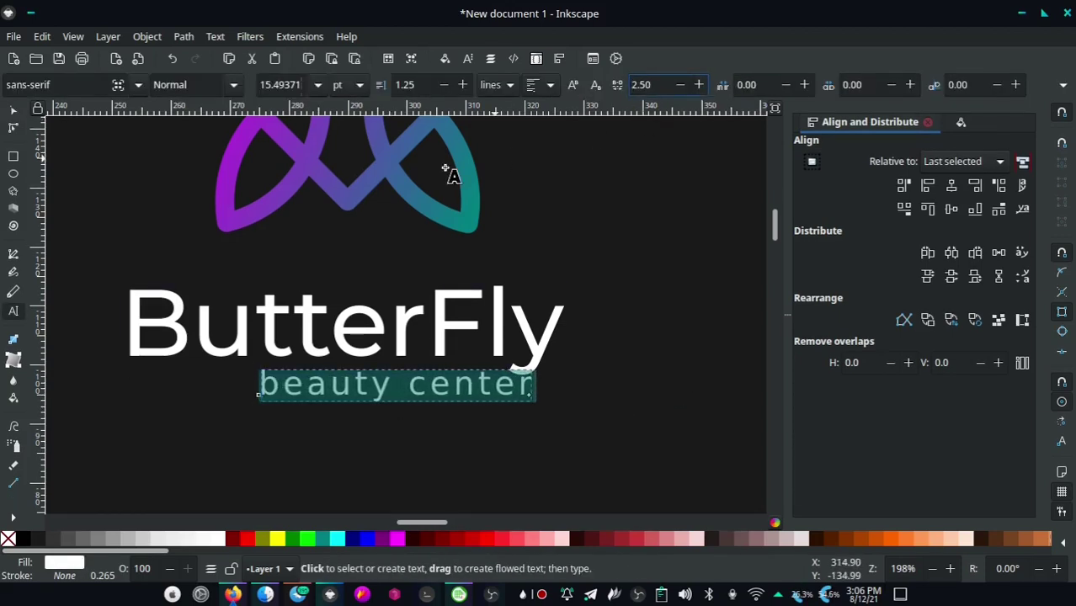
Centre 'beauty center' under ButterFly on the vertical axis, then select the dark background square
click(13, 109)
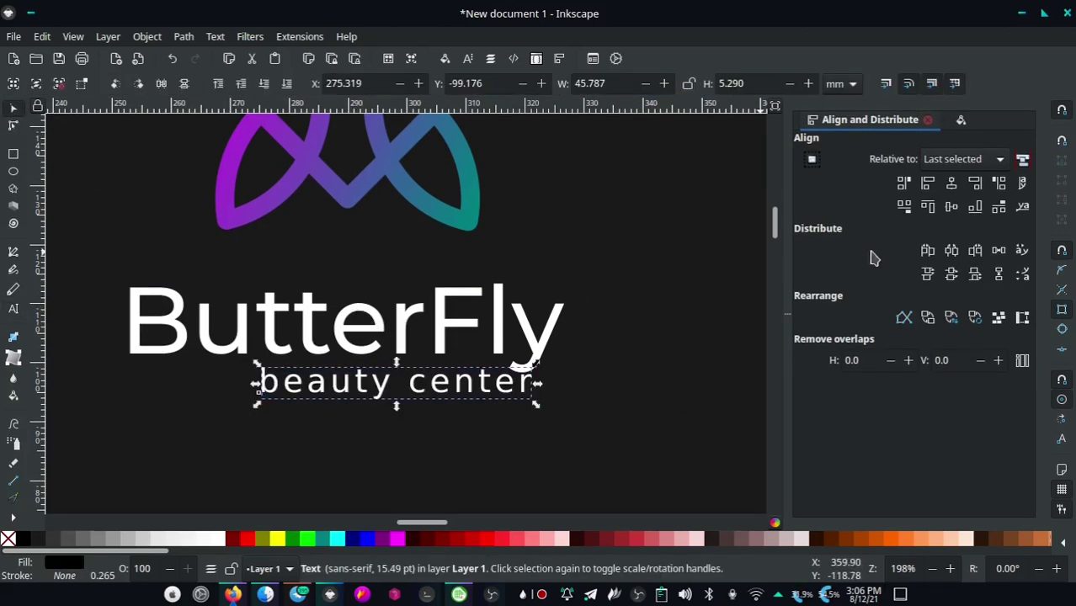
shift+click(521, 301)
click(951, 183)
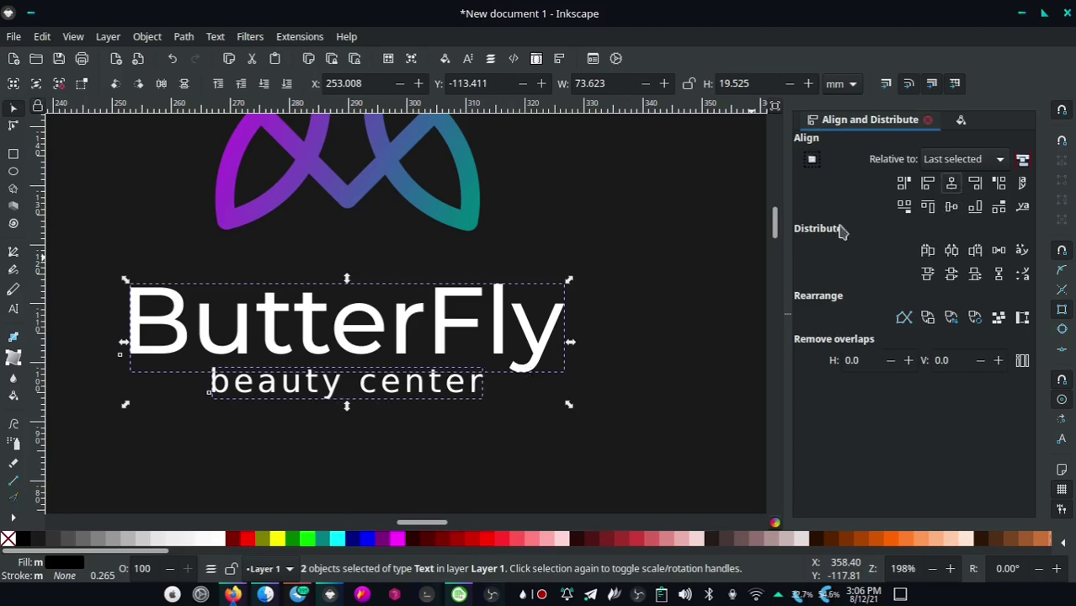
click(566, 320)
scroll(537, 313, down, 2)
Move the dark background square to X 176.133, Y −236.967, centring it on the logo
scroll(537, 313, down, 1)
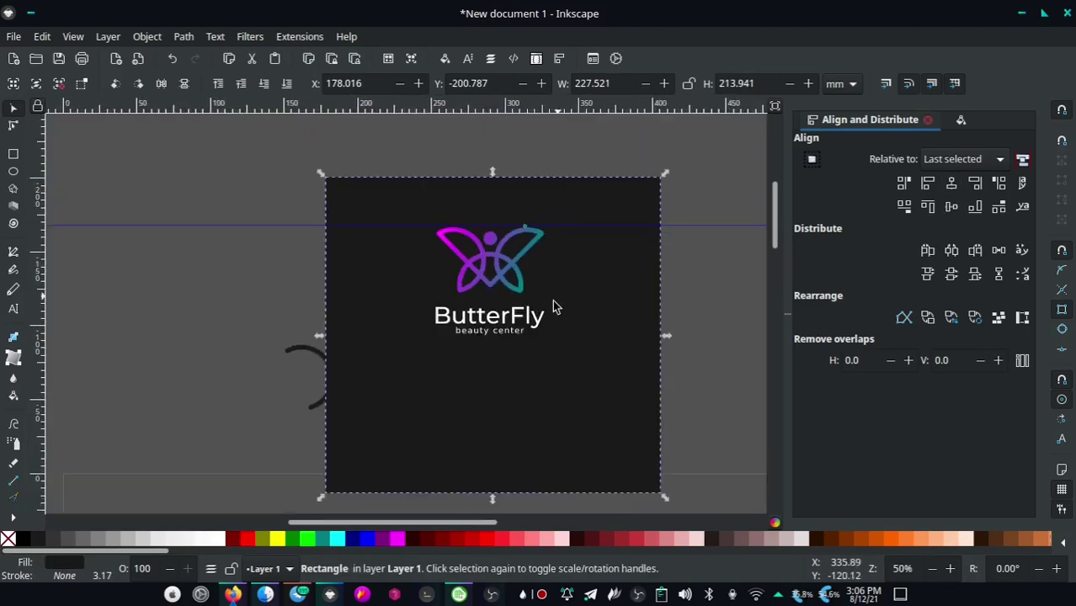
scroll(551, 305, down, 1)
drag(507, 419, 503, 383)
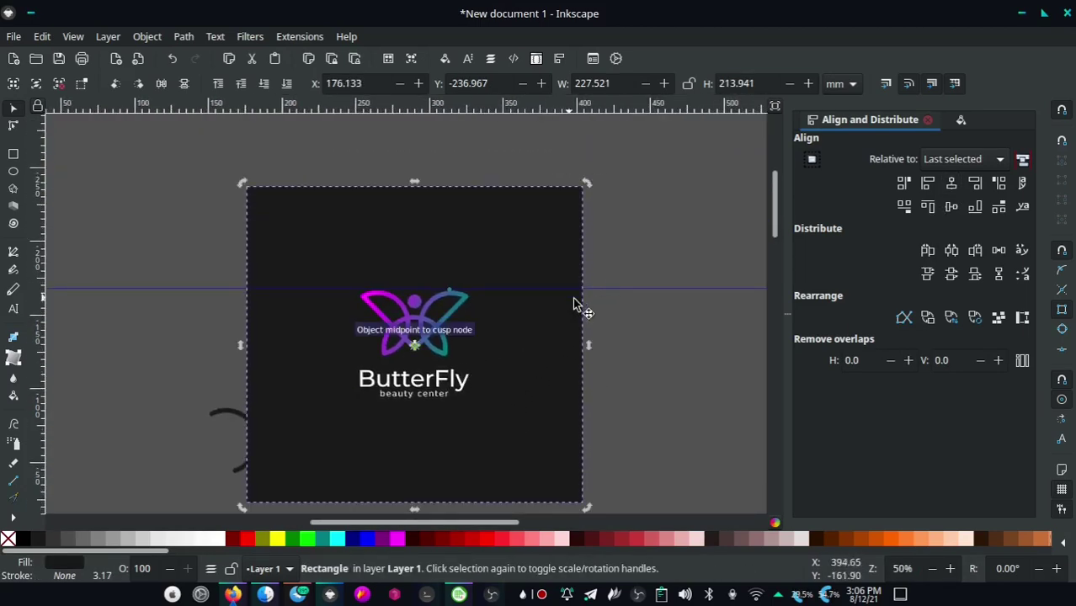
click(630, 285)
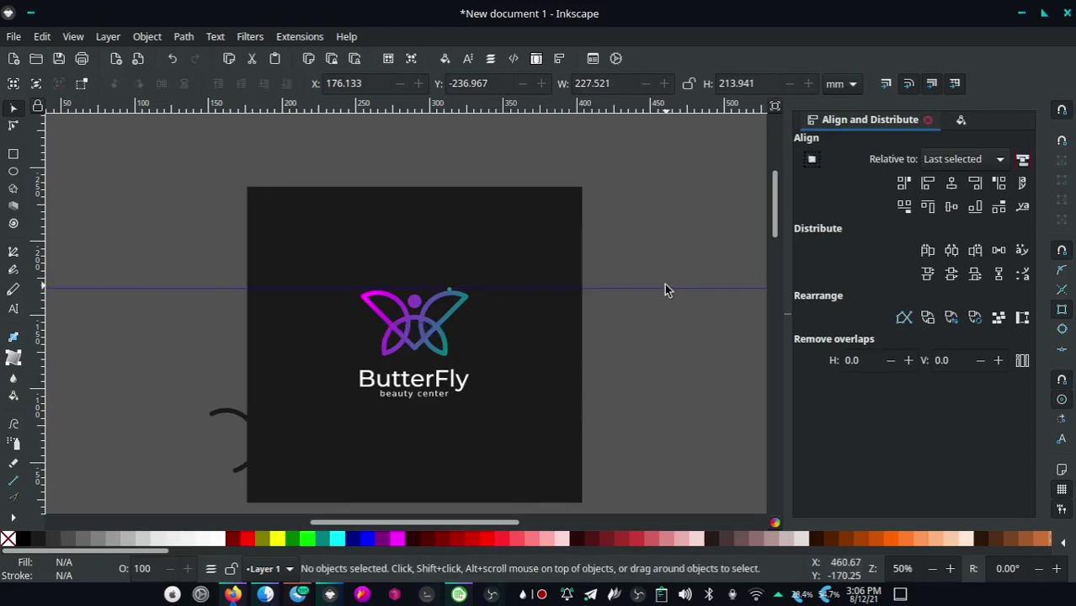
Drag the guide off to the top and reframe the view around the logo
drag(662, 288, 673, 120)
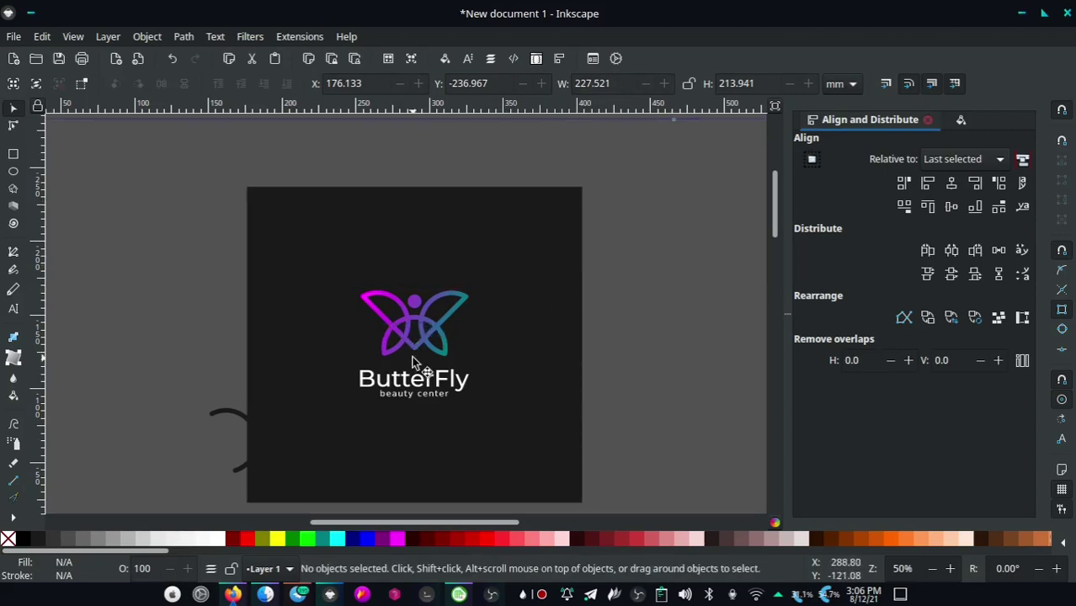
scroll(413, 360, up, 2)
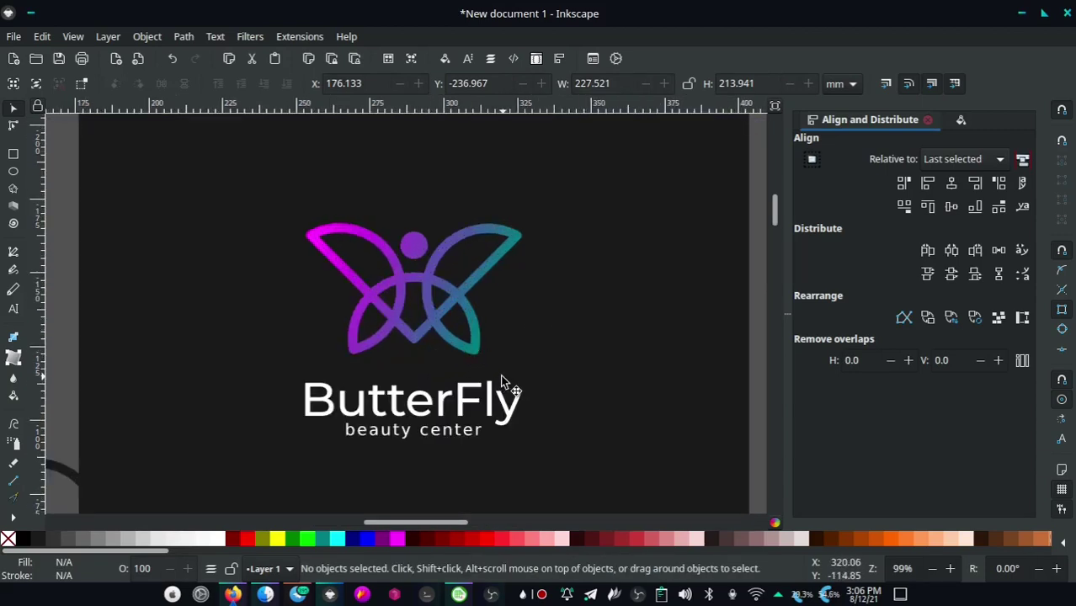
drag(550, 390, 468, 329)
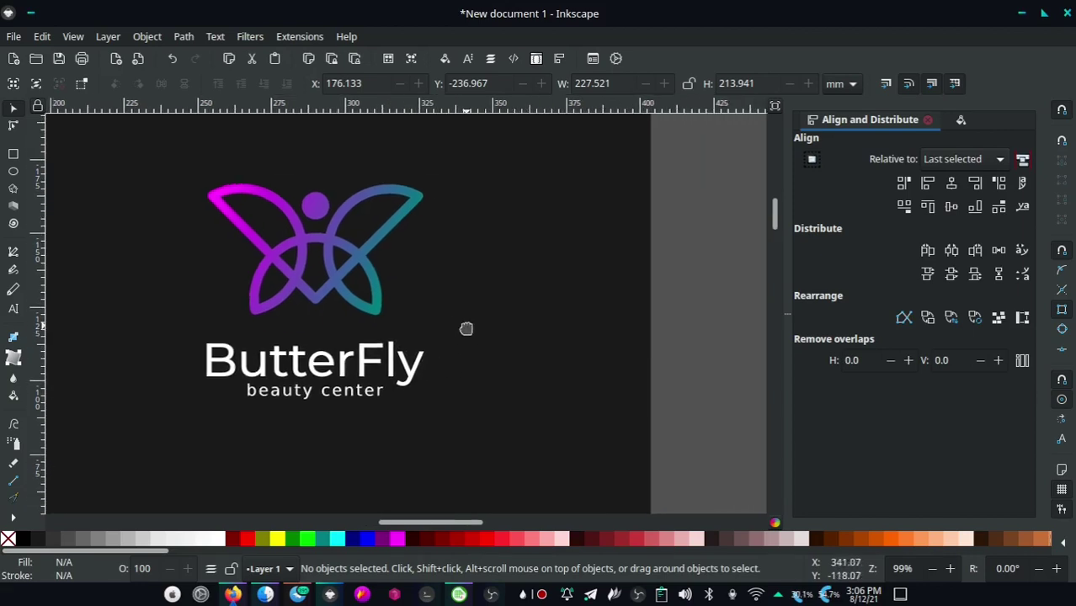
drag(491, 276, 538, 314)
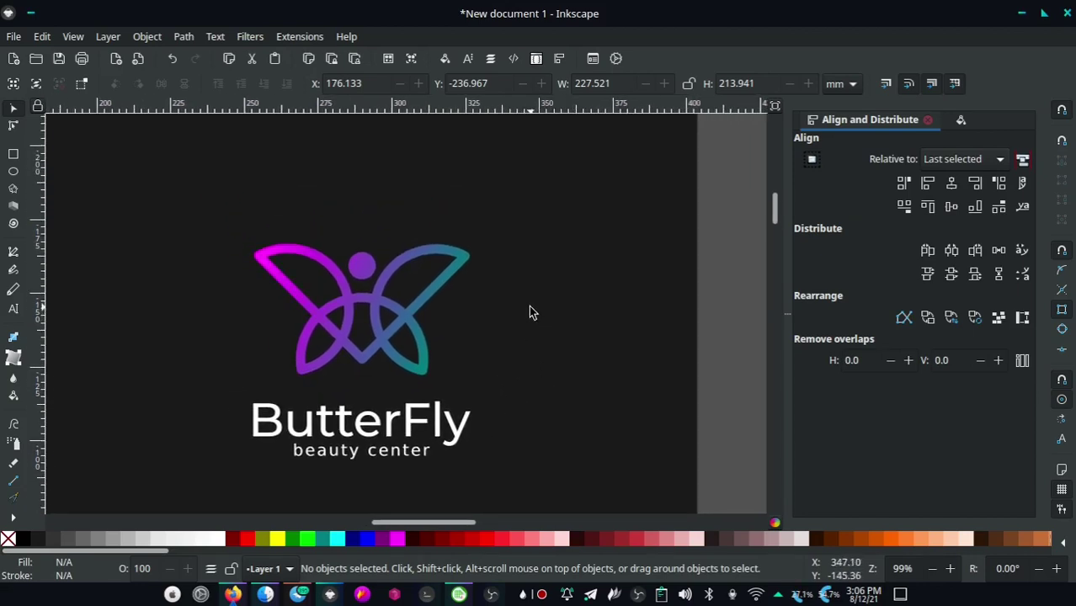